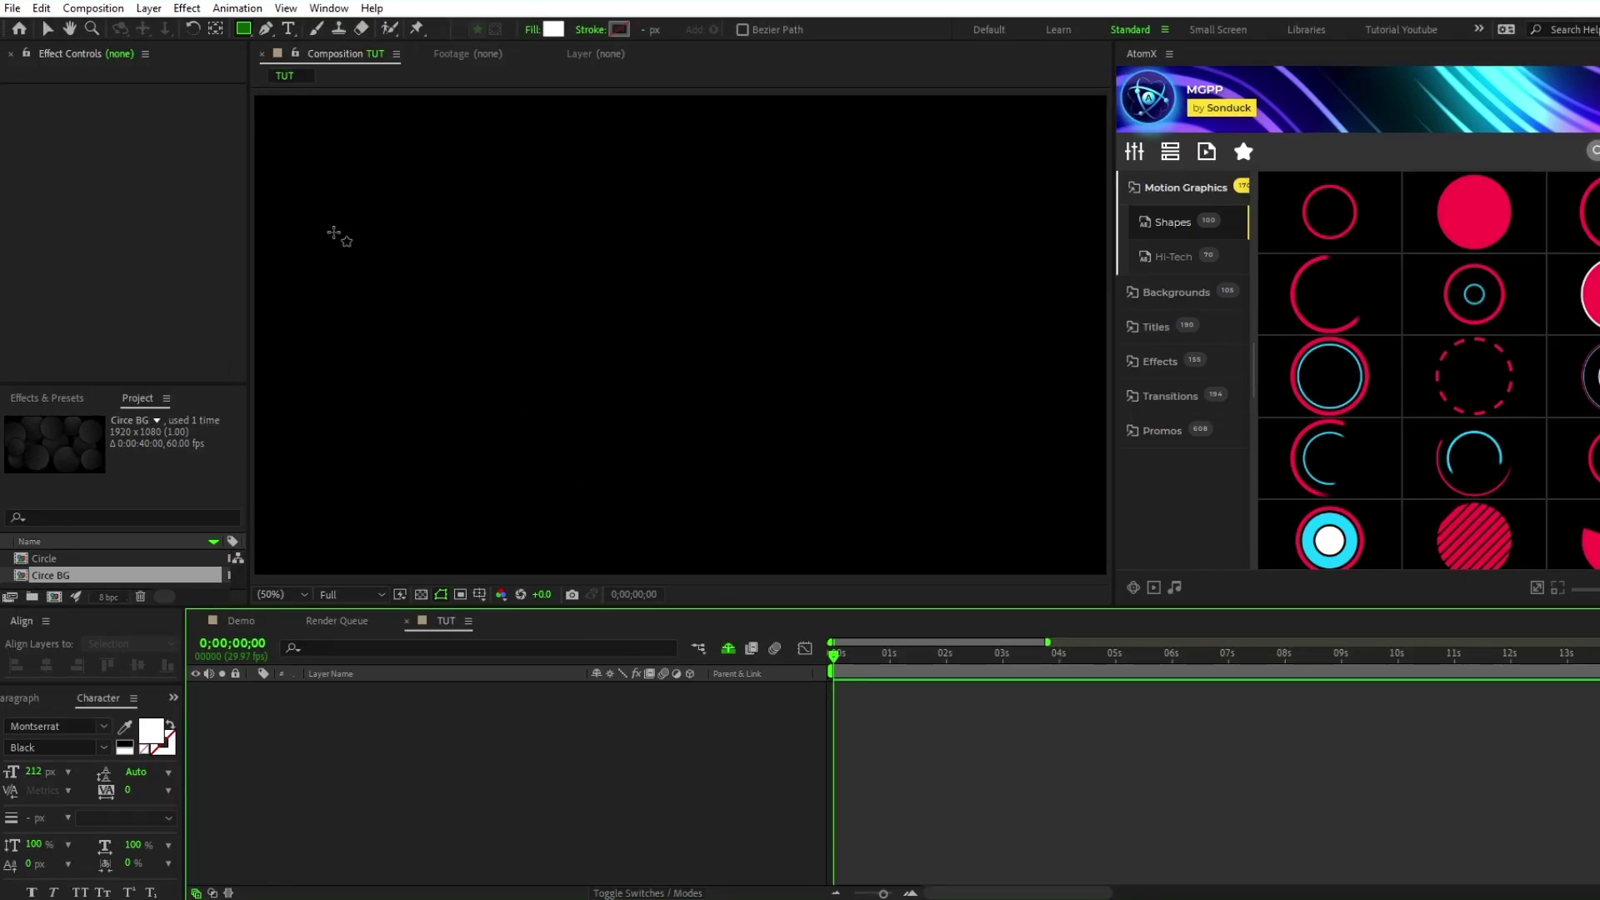
# Step: Draw a white circle in the TUT composition with a solid fill and no stroke
pyautogui.moveTo(243, 28); pyautogui.dragTo(305, 65)
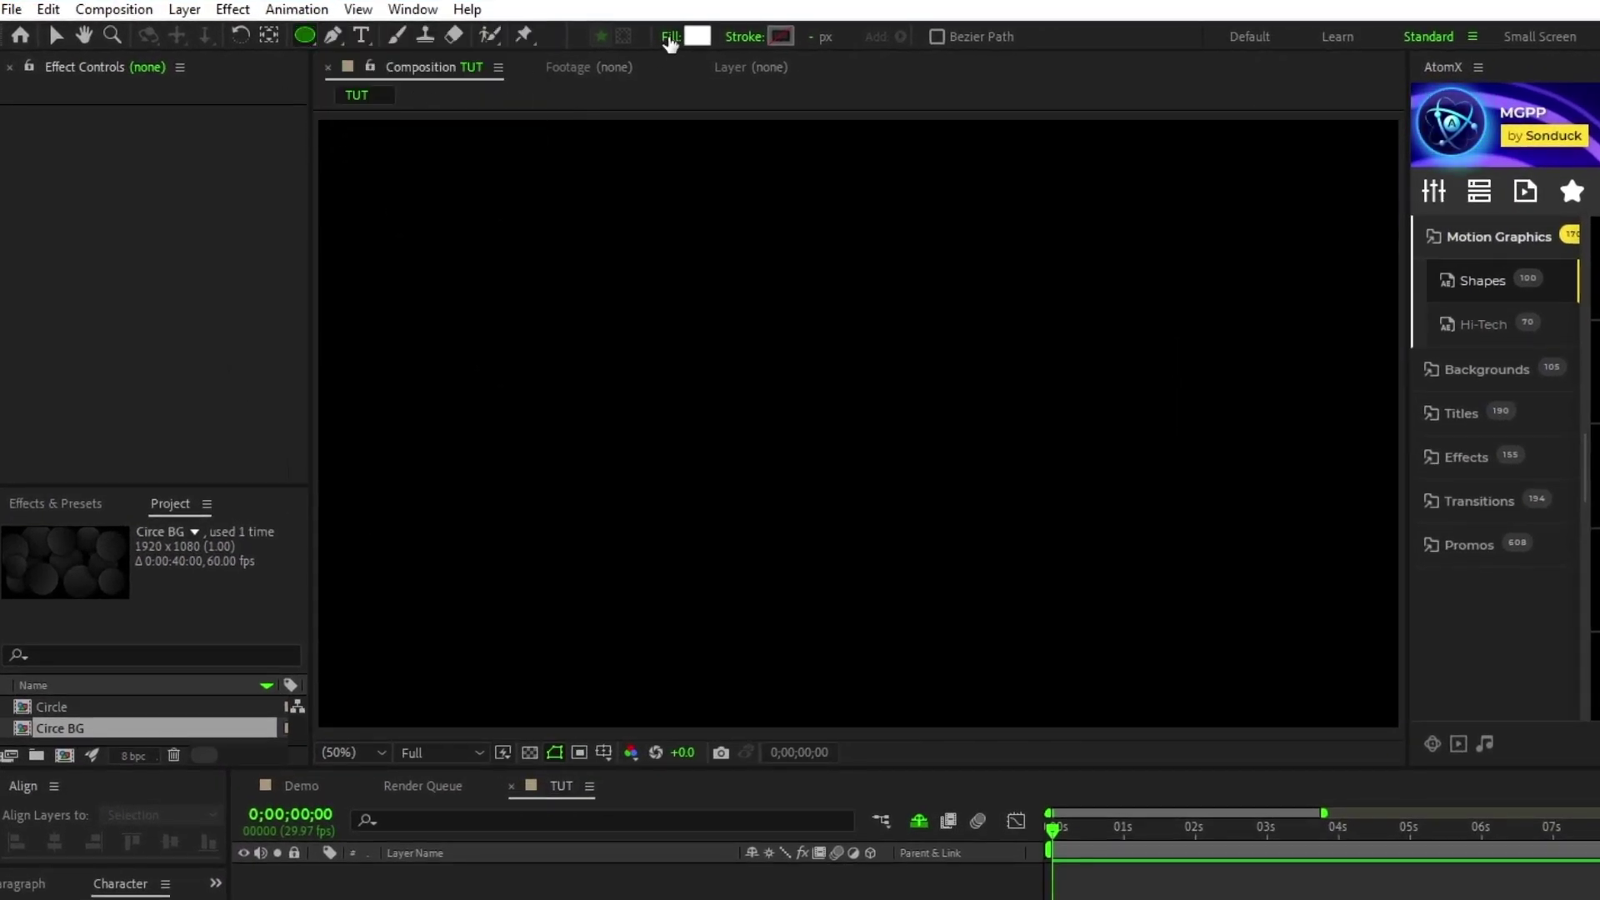
pyautogui.click(670, 38)
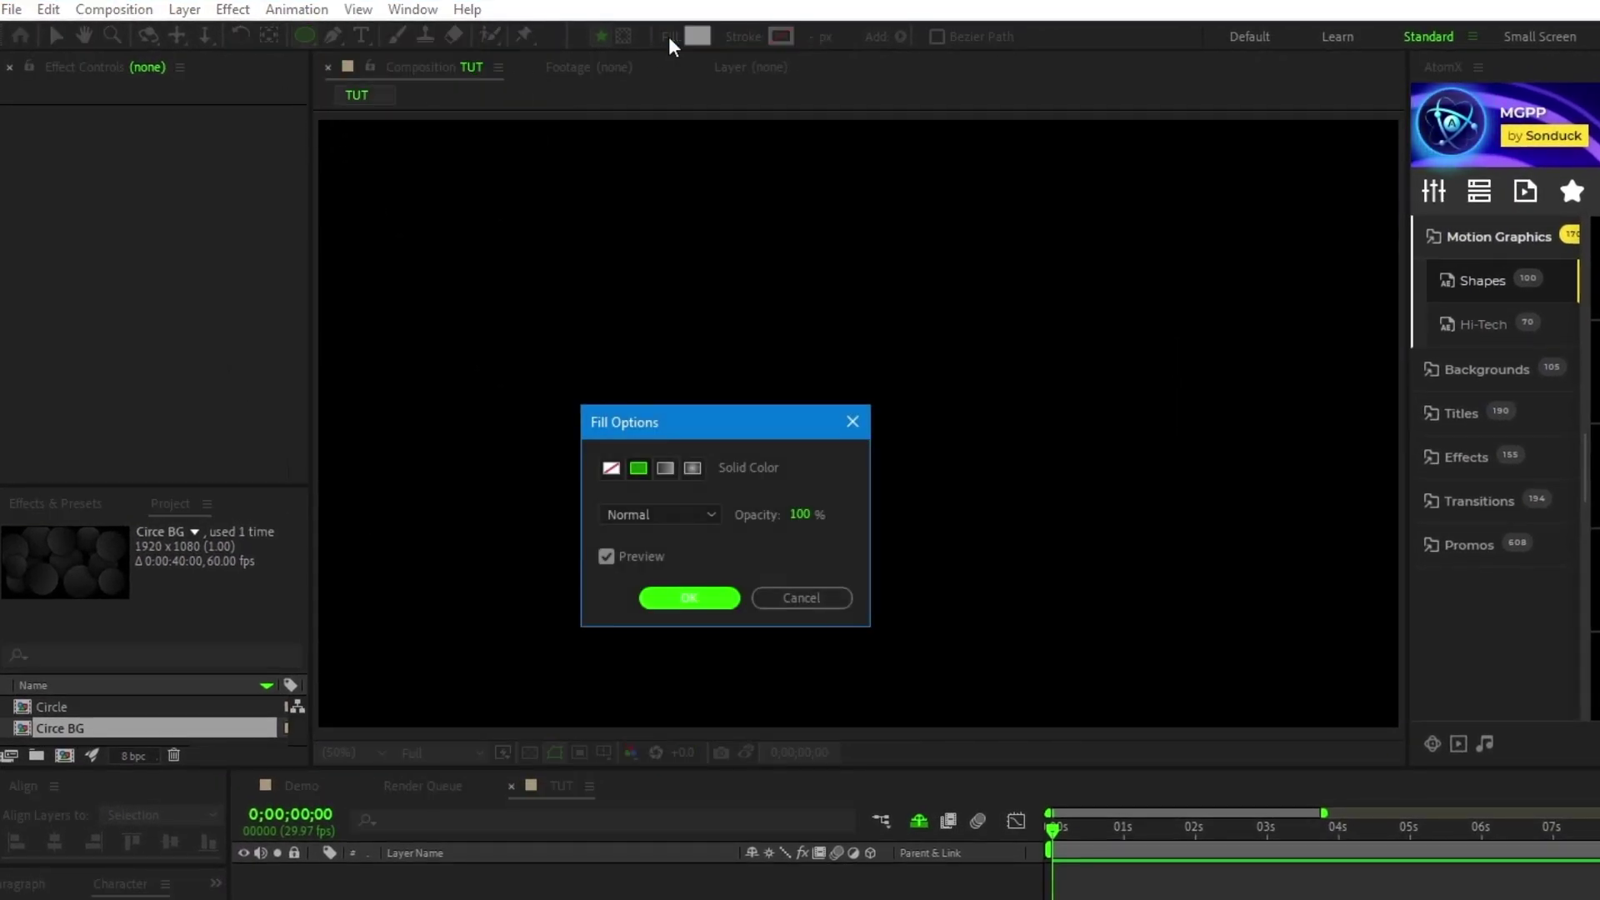
pyautogui.click(641, 463)
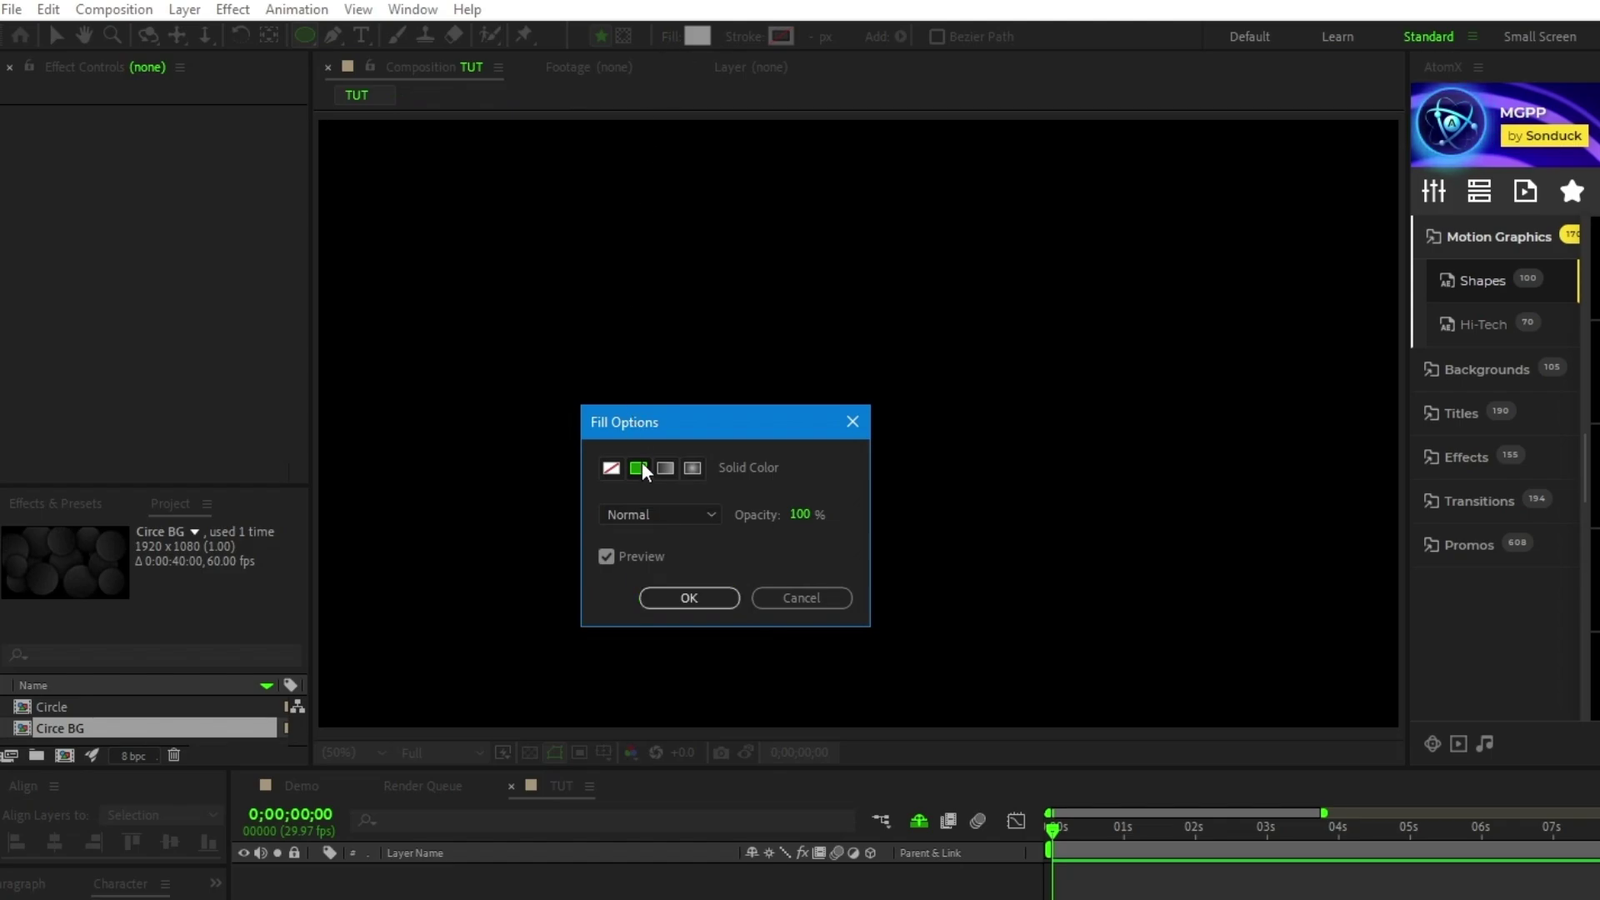
pyautogui.click(705, 594)
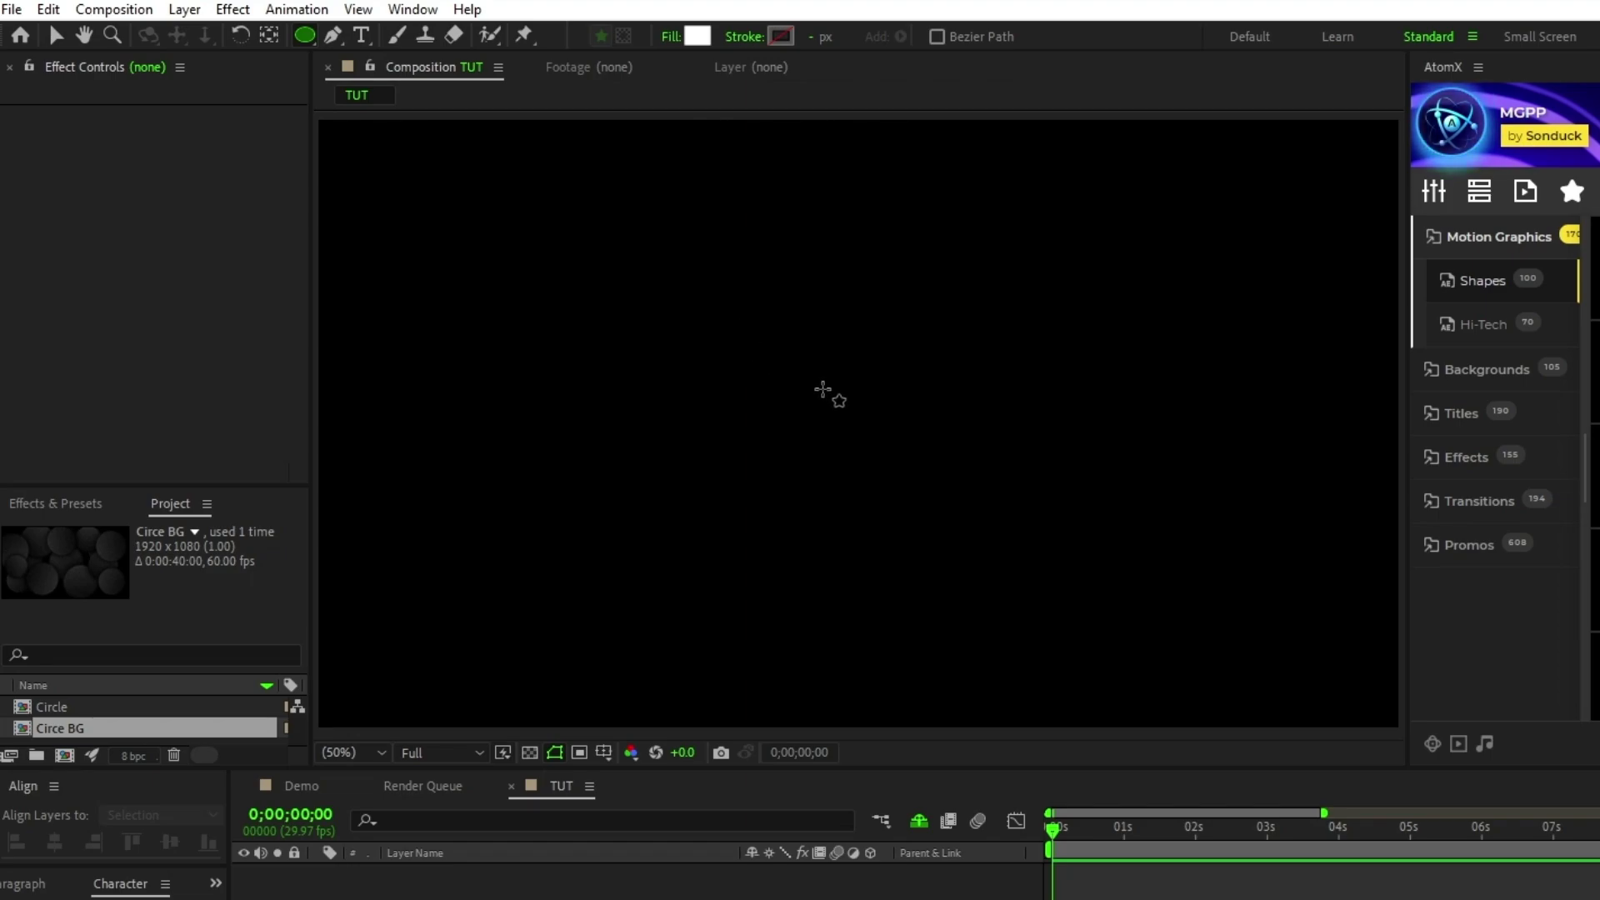
pyautogui.click(743, 37)
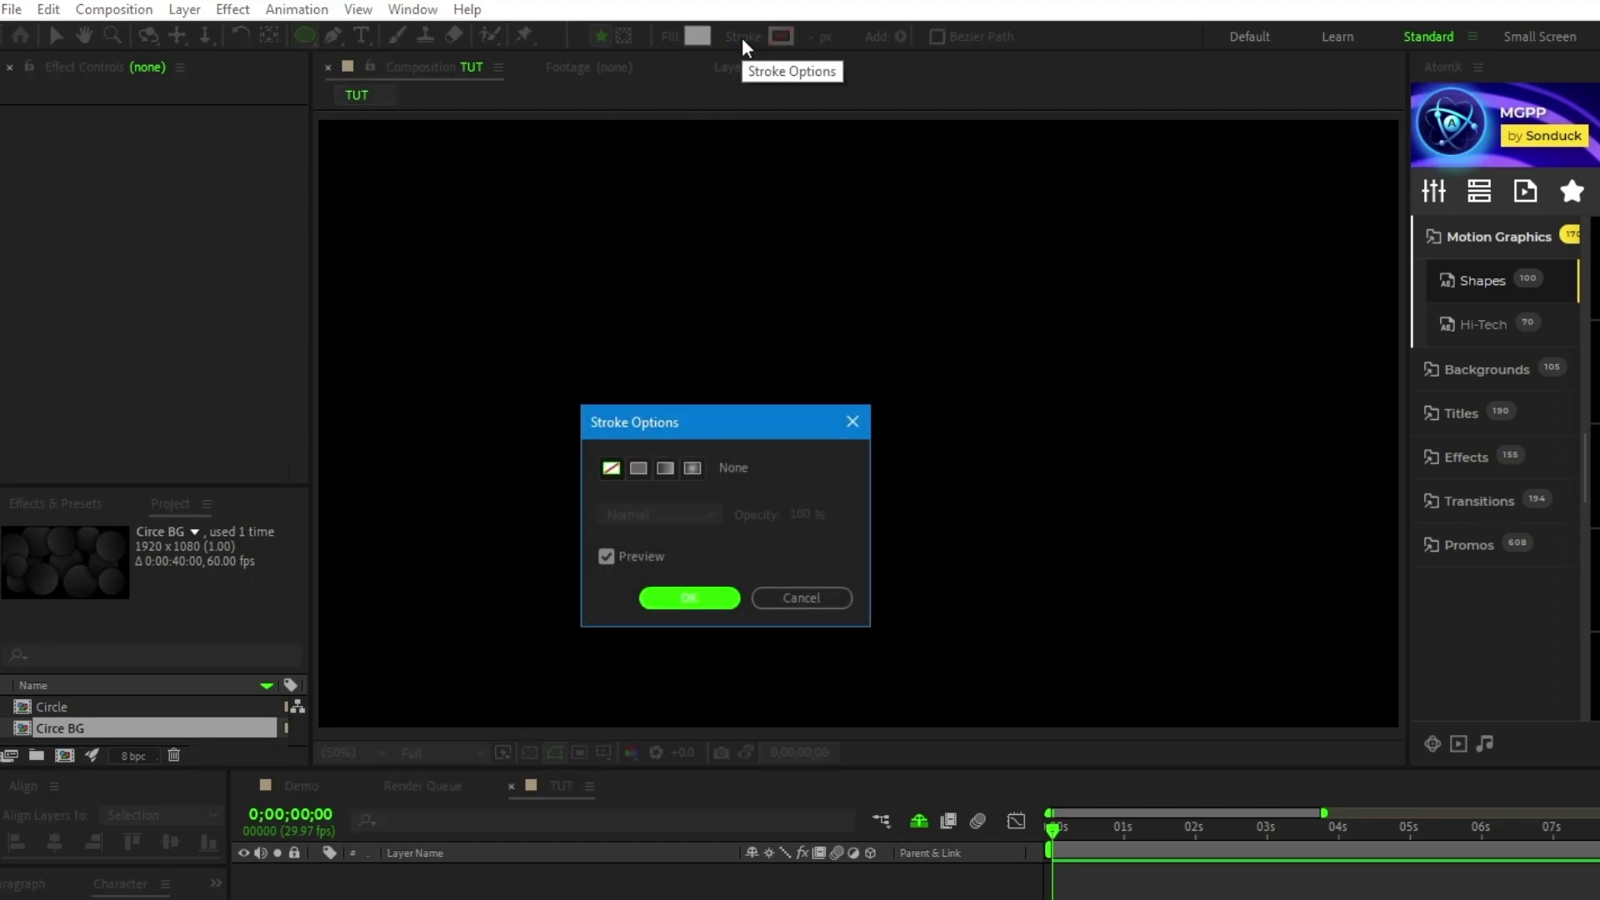
pyautogui.click(683, 597)
pyautogui.moveTo(764, 356); pyautogui.dragTo(906, 527)
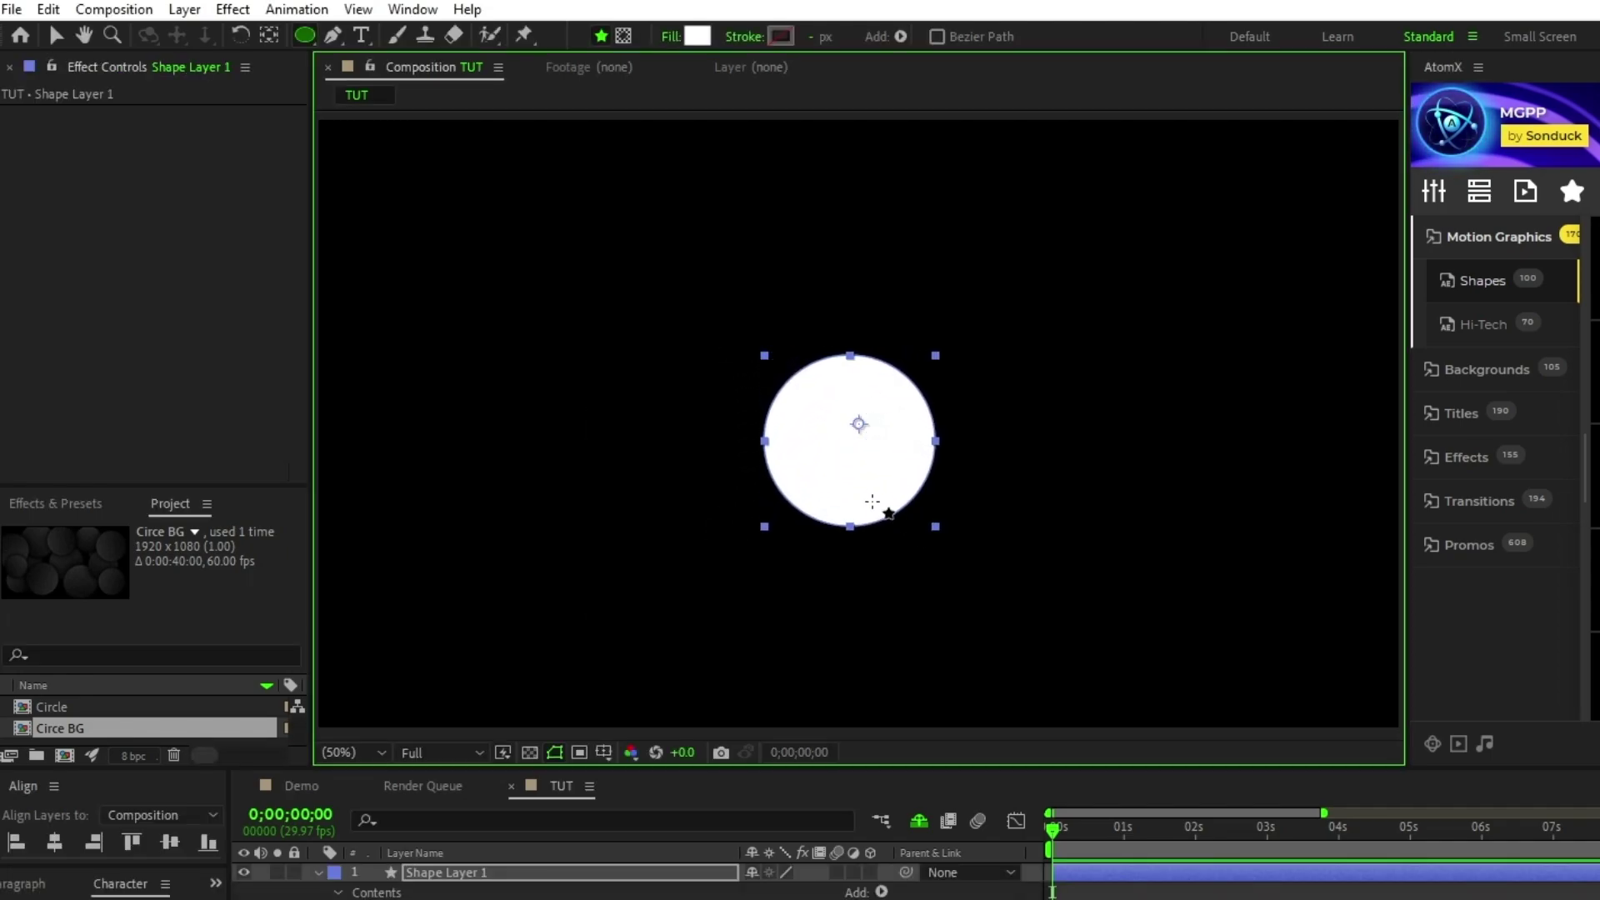
# Step: Centre the circle horizontally and vertically in the composition
pyautogui.click(268, 35)
pyautogui.click(55, 35)
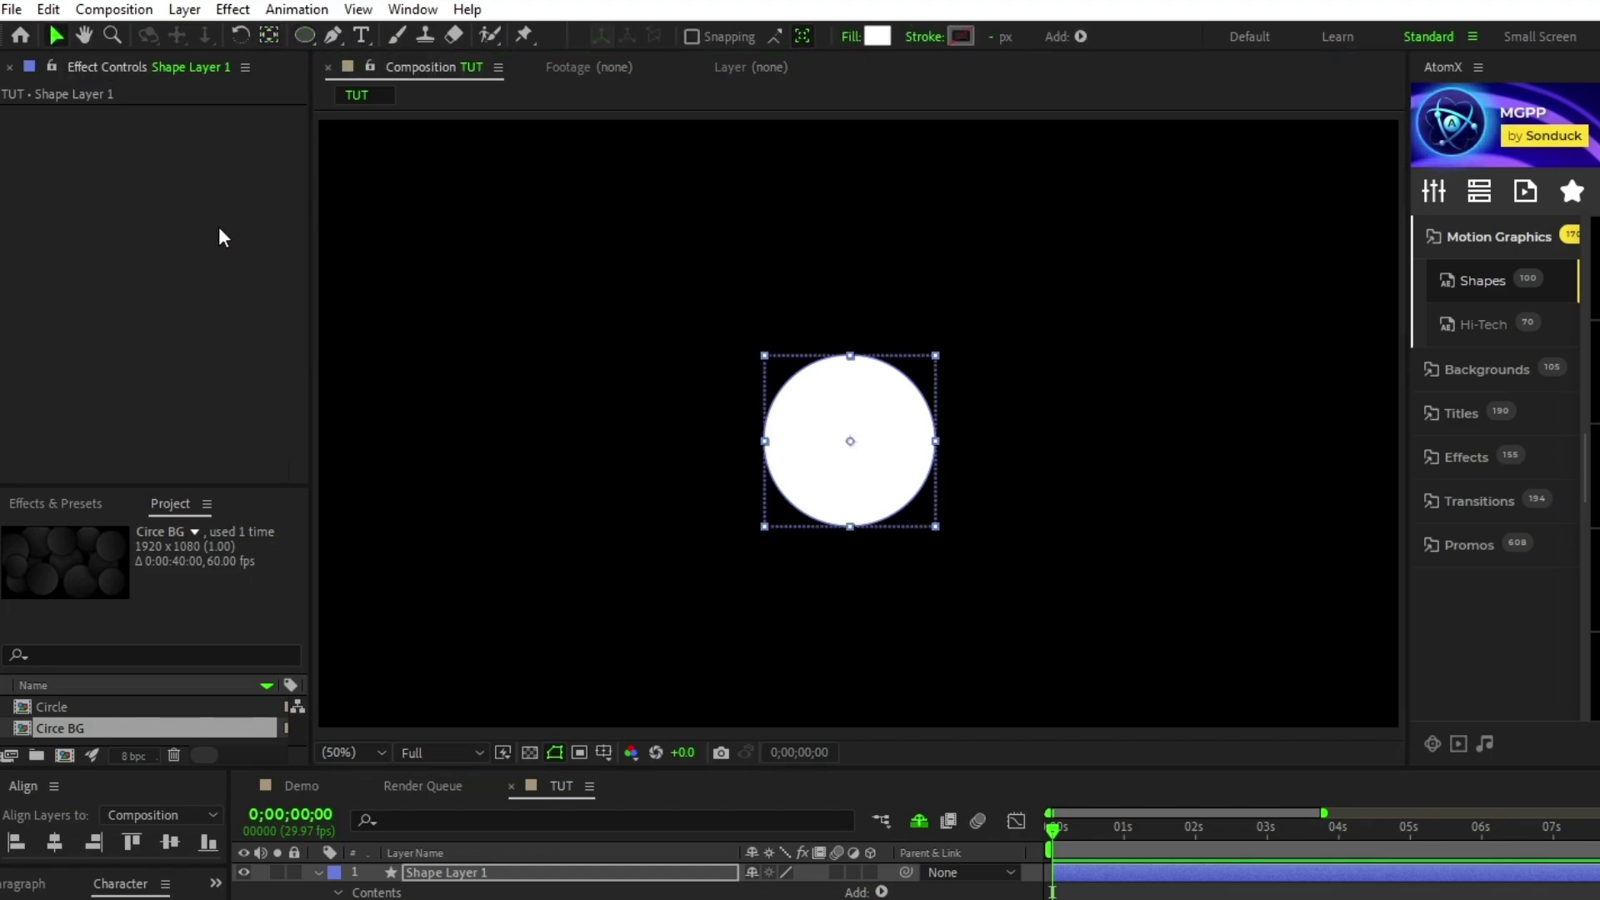
pyautogui.click(54, 844)
pyautogui.click(175, 843)
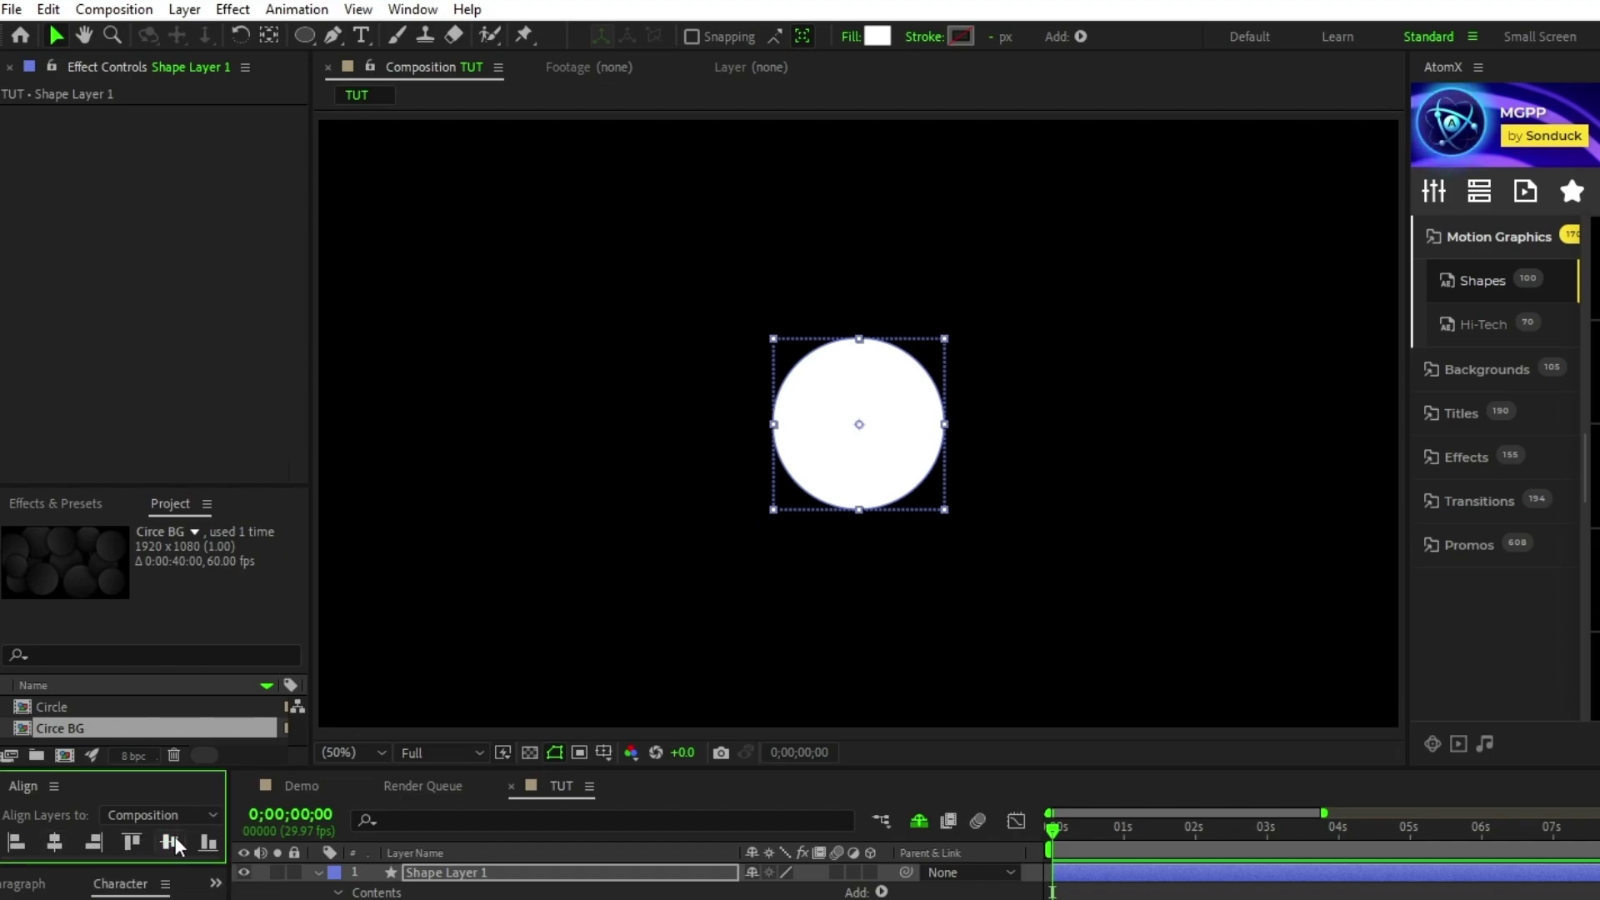
# Step: Apply Gradient Ramp and Bevel Alpha effects to the circle
pyautogui.click(233, 9)
pyautogui.moveTo(436, 340)
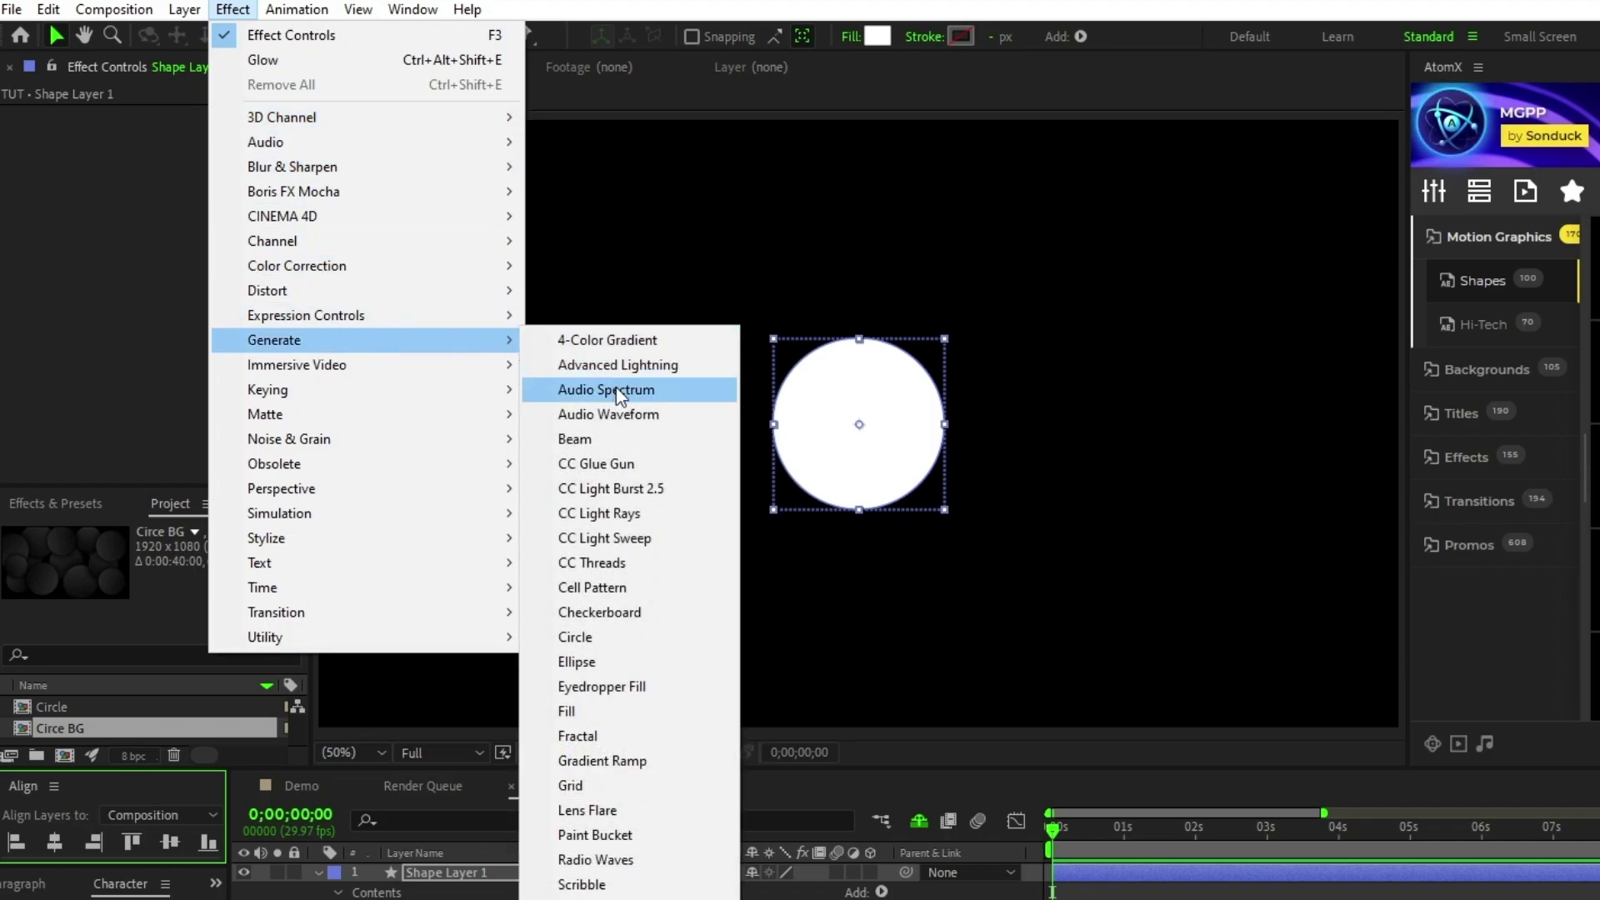
pyautogui.click(628, 767)
pyautogui.click(233, 10)
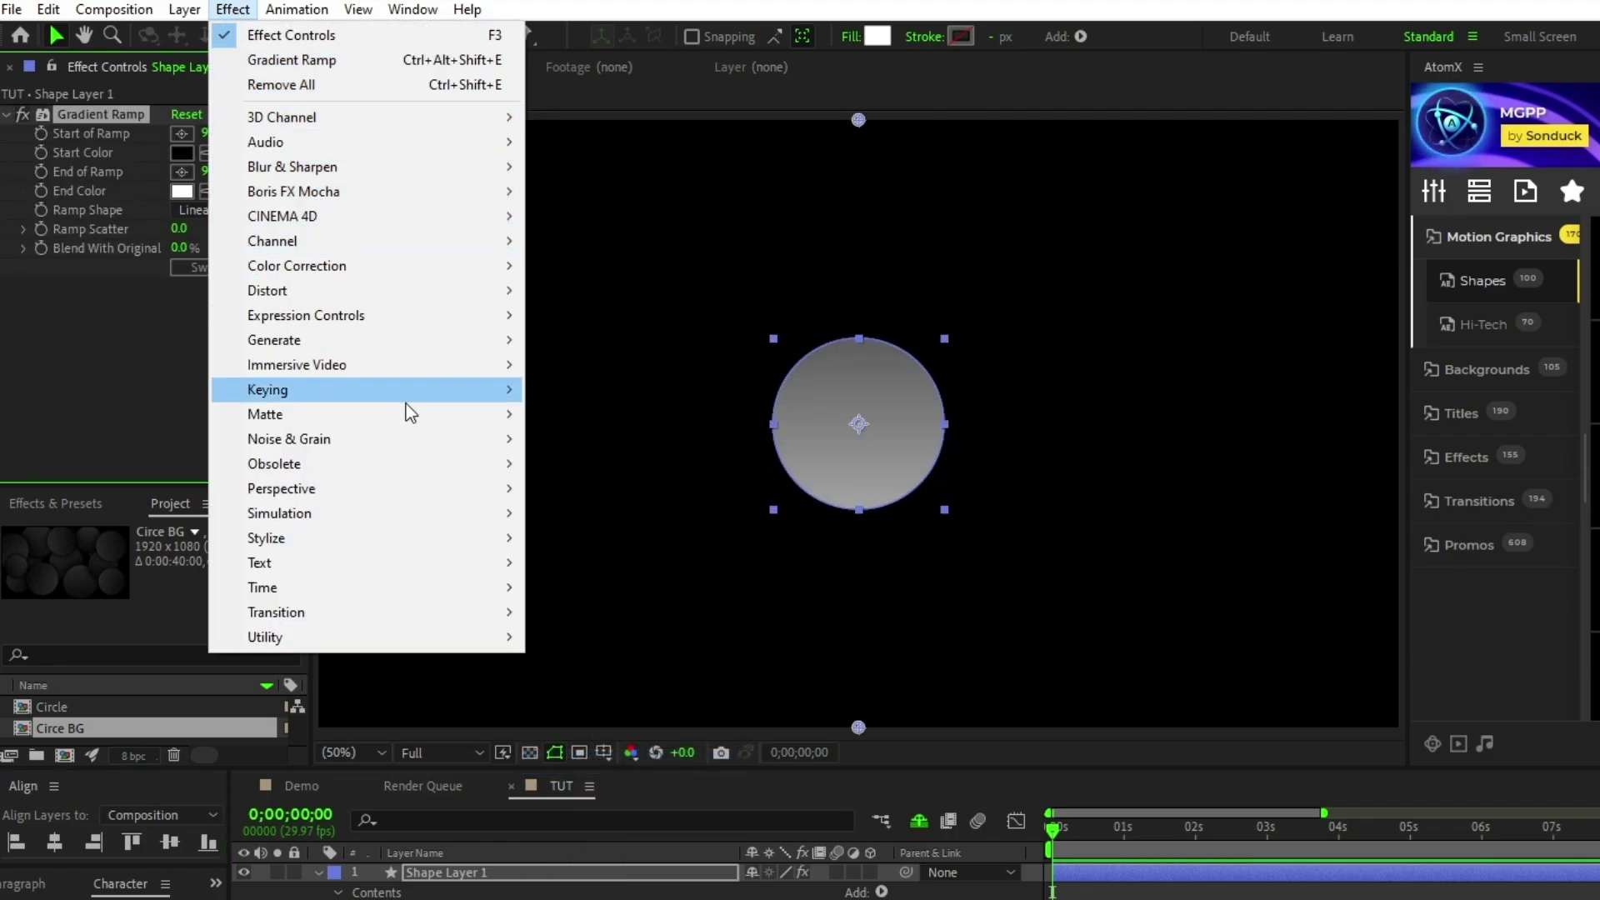
pyautogui.moveTo(416, 488)
pyautogui.click(628, 540)
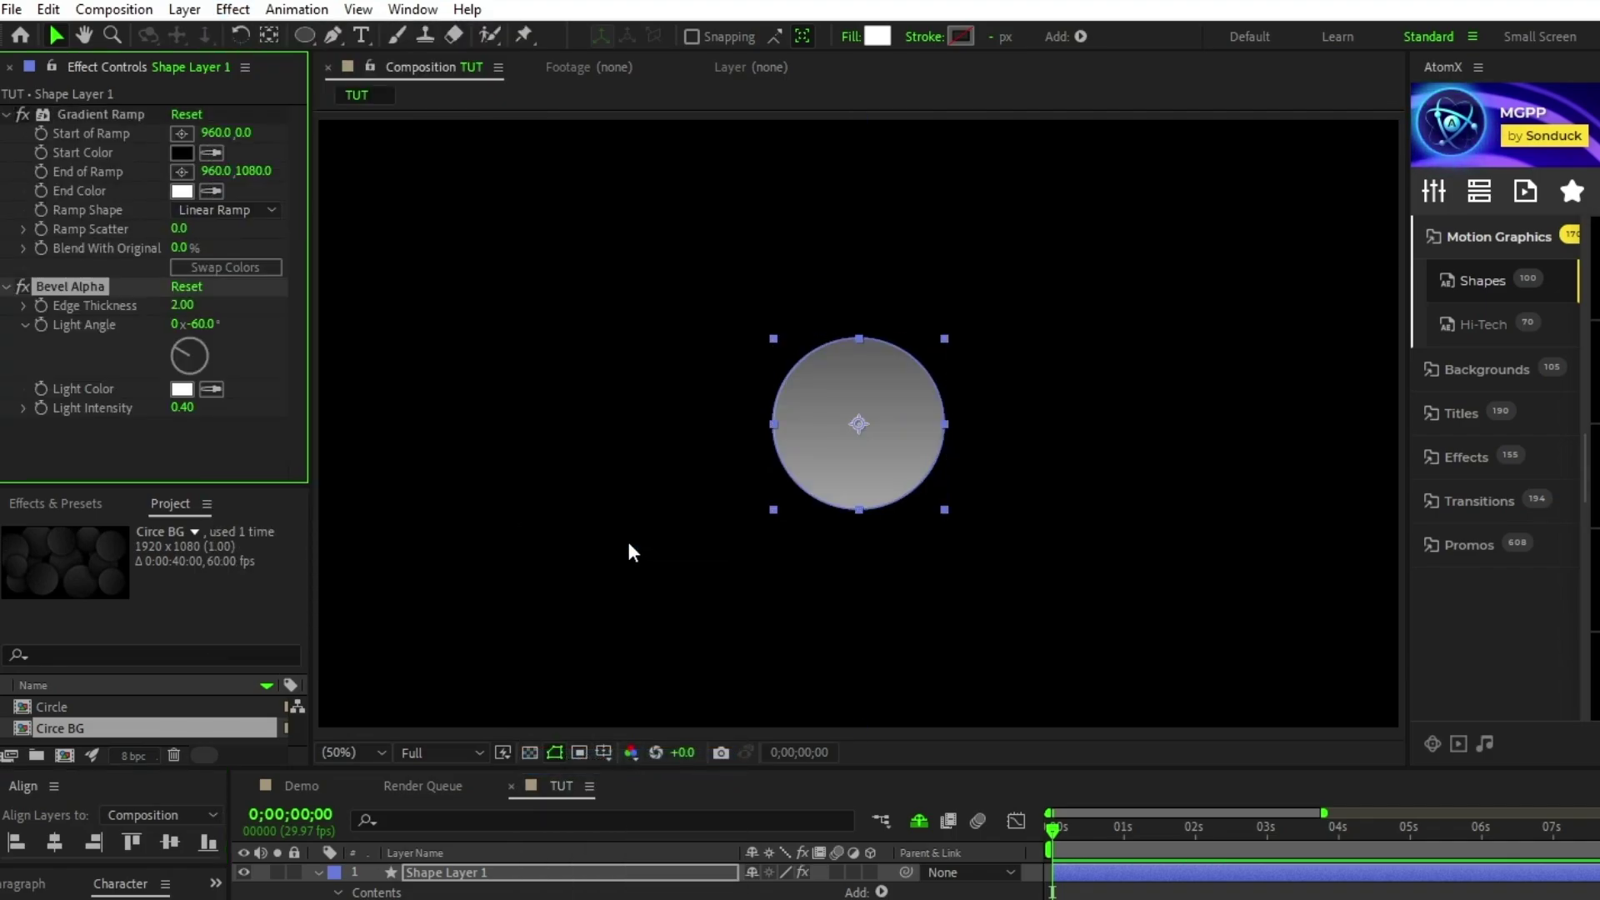
# Step: Run the ramp from lower right to upper left, with a near-black end colour and Scatter 250
pyautogui.click(181, 134)
pyautogui.click(945, 511)
pyautogui.click(182, 171)
pyautogui.click(773, 337)
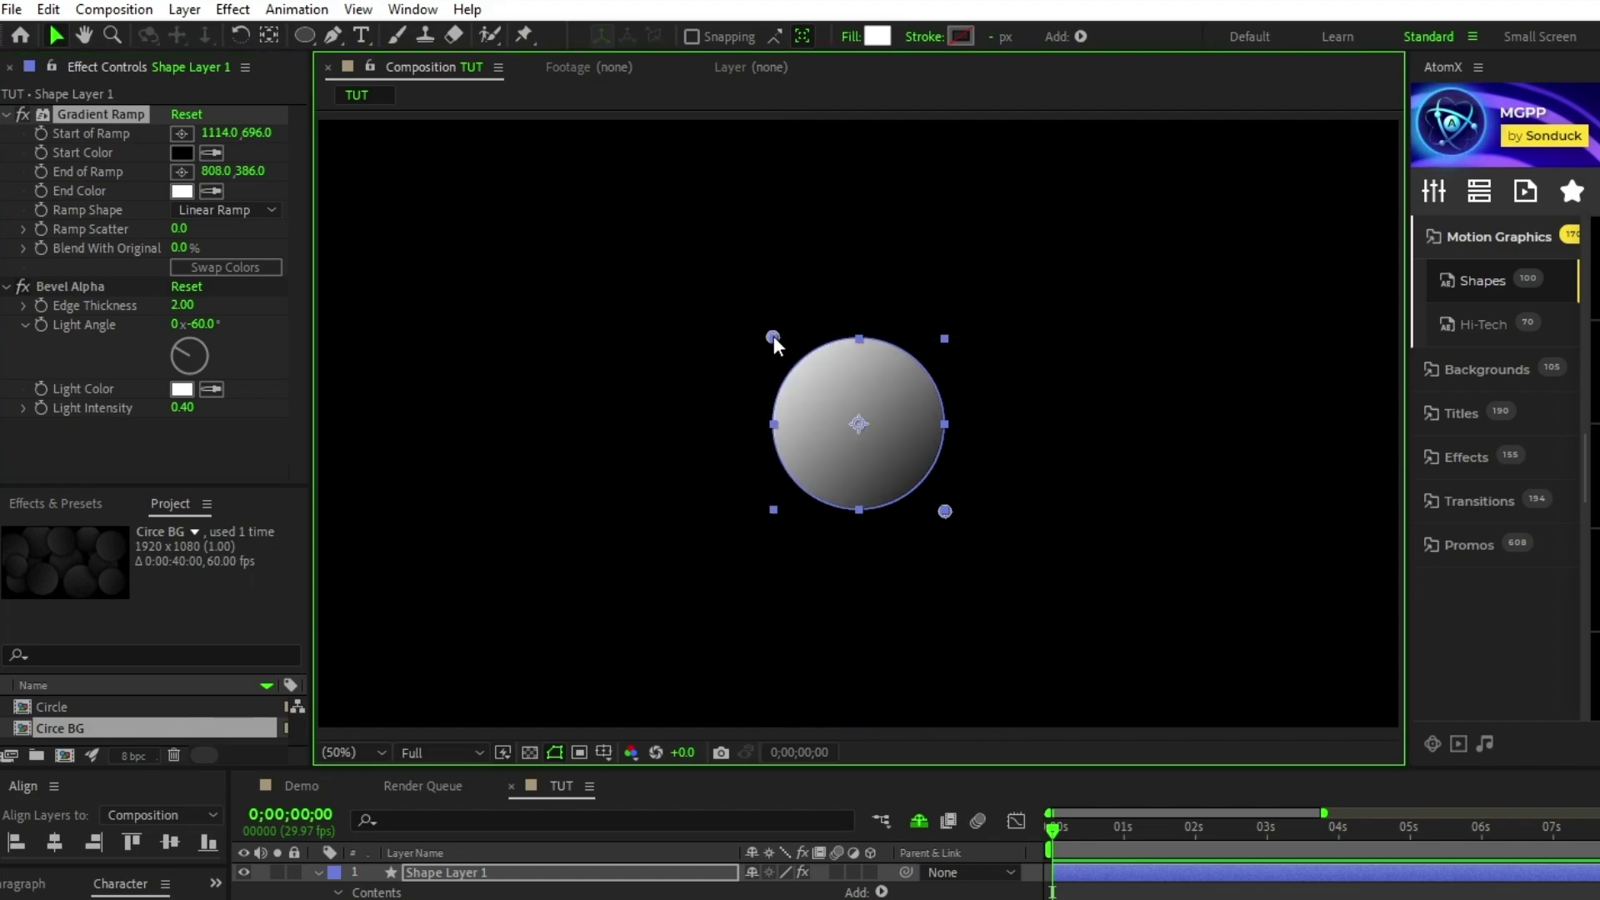
pyautogui.click(182, 190)
pyautogui.moveTo(628, 770); pyautogui.dragTo(628, 802)
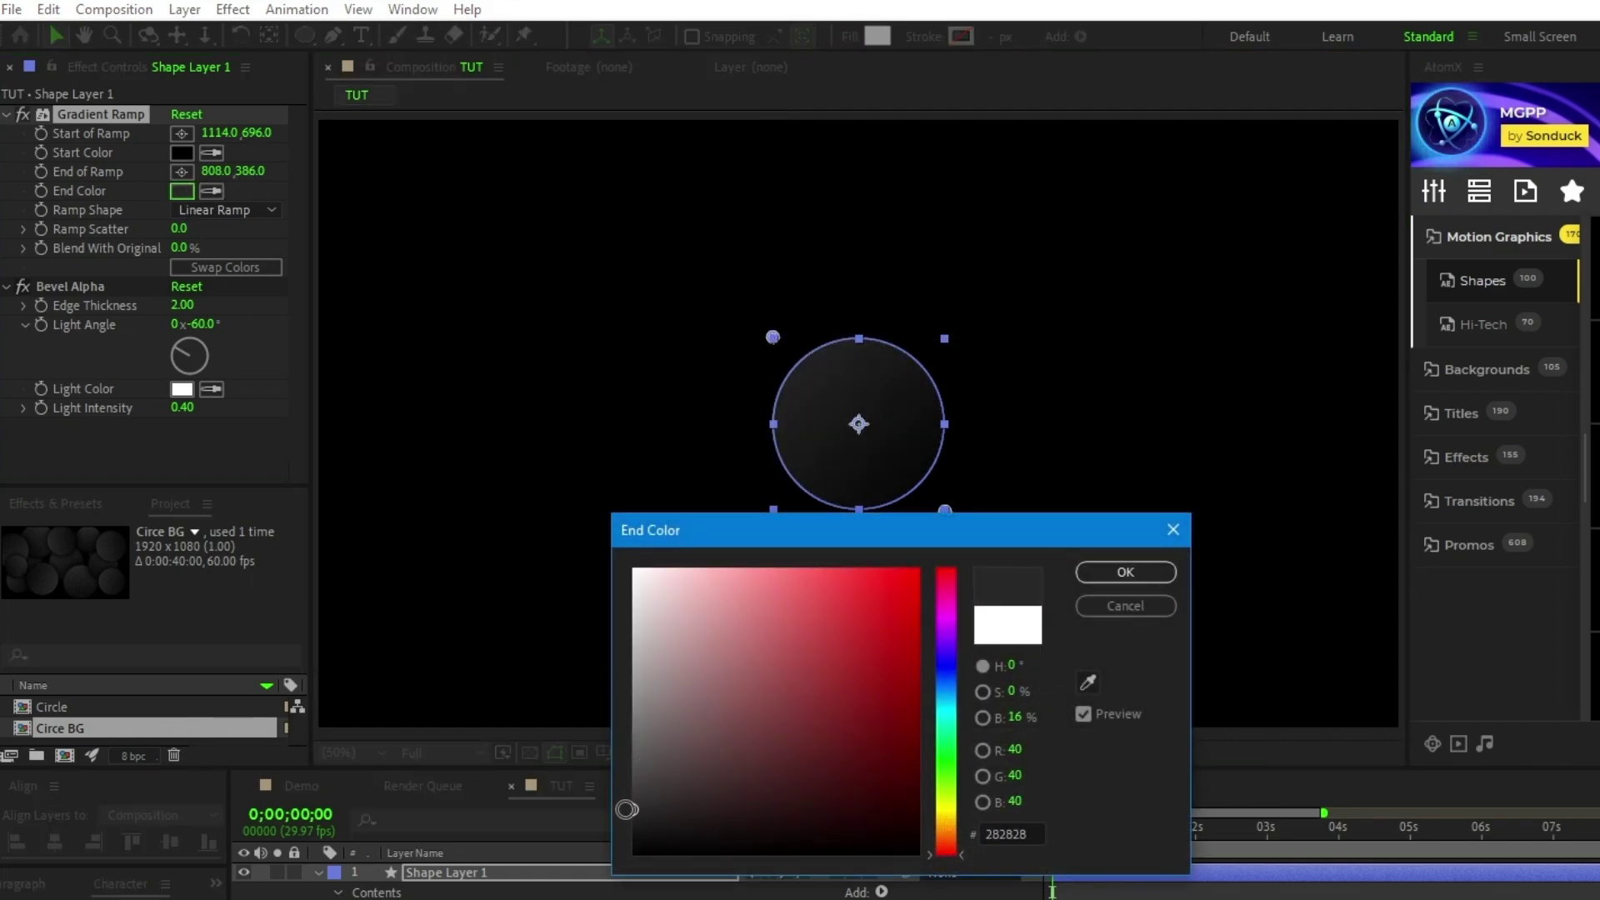
pyautogui.click(1124, 571)
pyautogui.click(178, 229)
pyautogui.write('250')
pyautogui.press('Return')
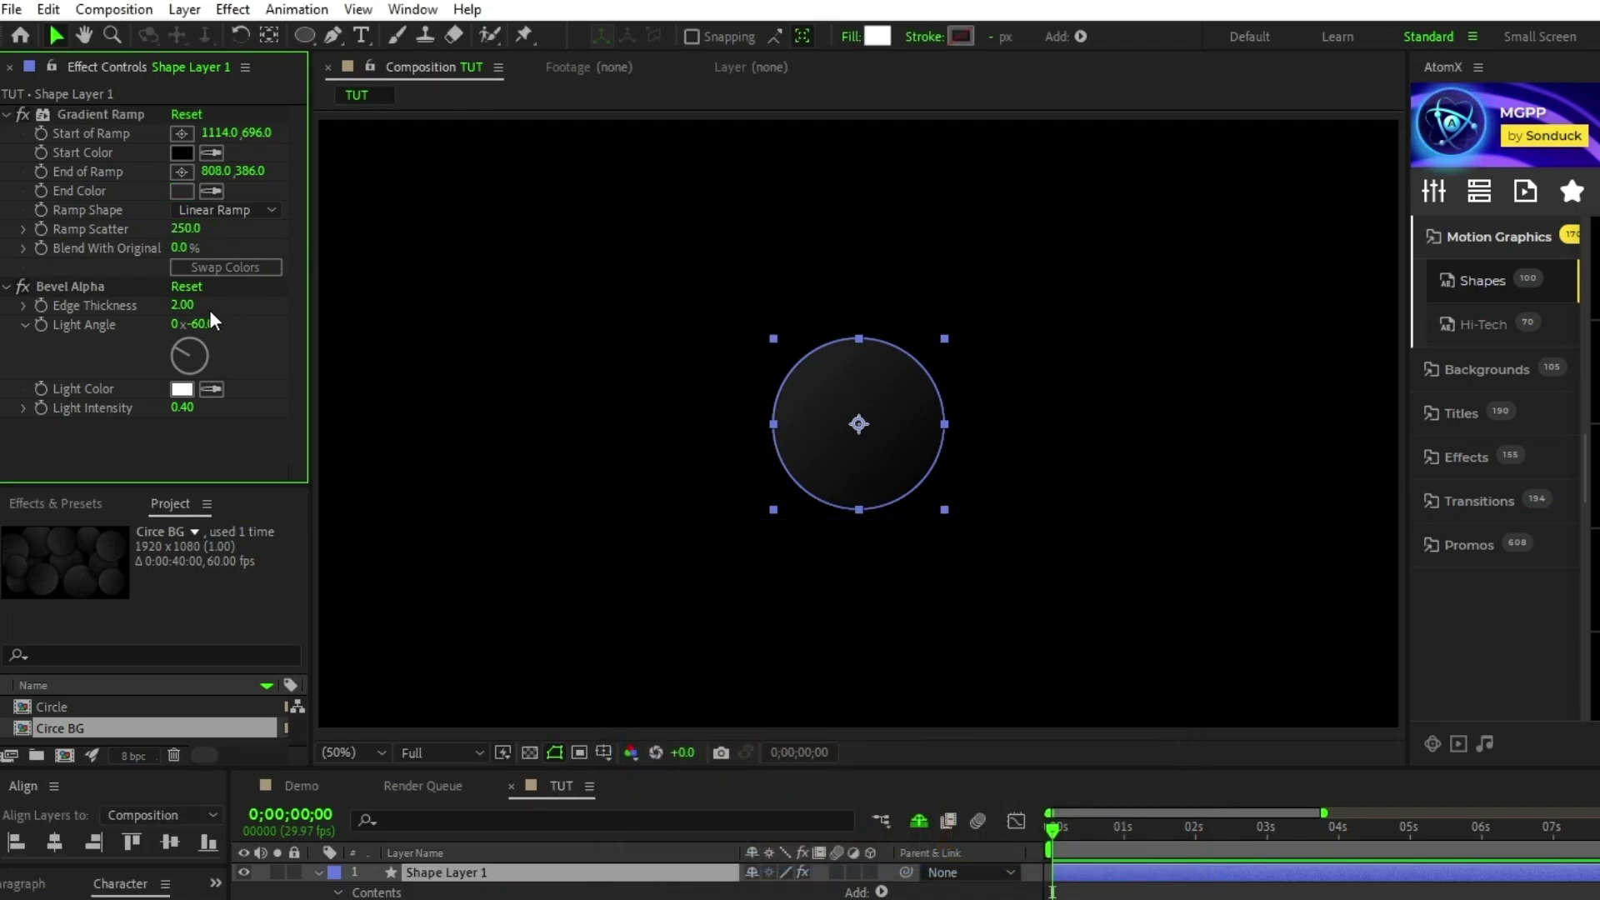
# Step: Duplicate Bevel Alpha and give the copy Edge Thickness 1 and Light Angle -225°
pyautogui.click(92, 284)
pyautogui.hotkey('ctrl', 'd')
pyautogui.click(183, 369)
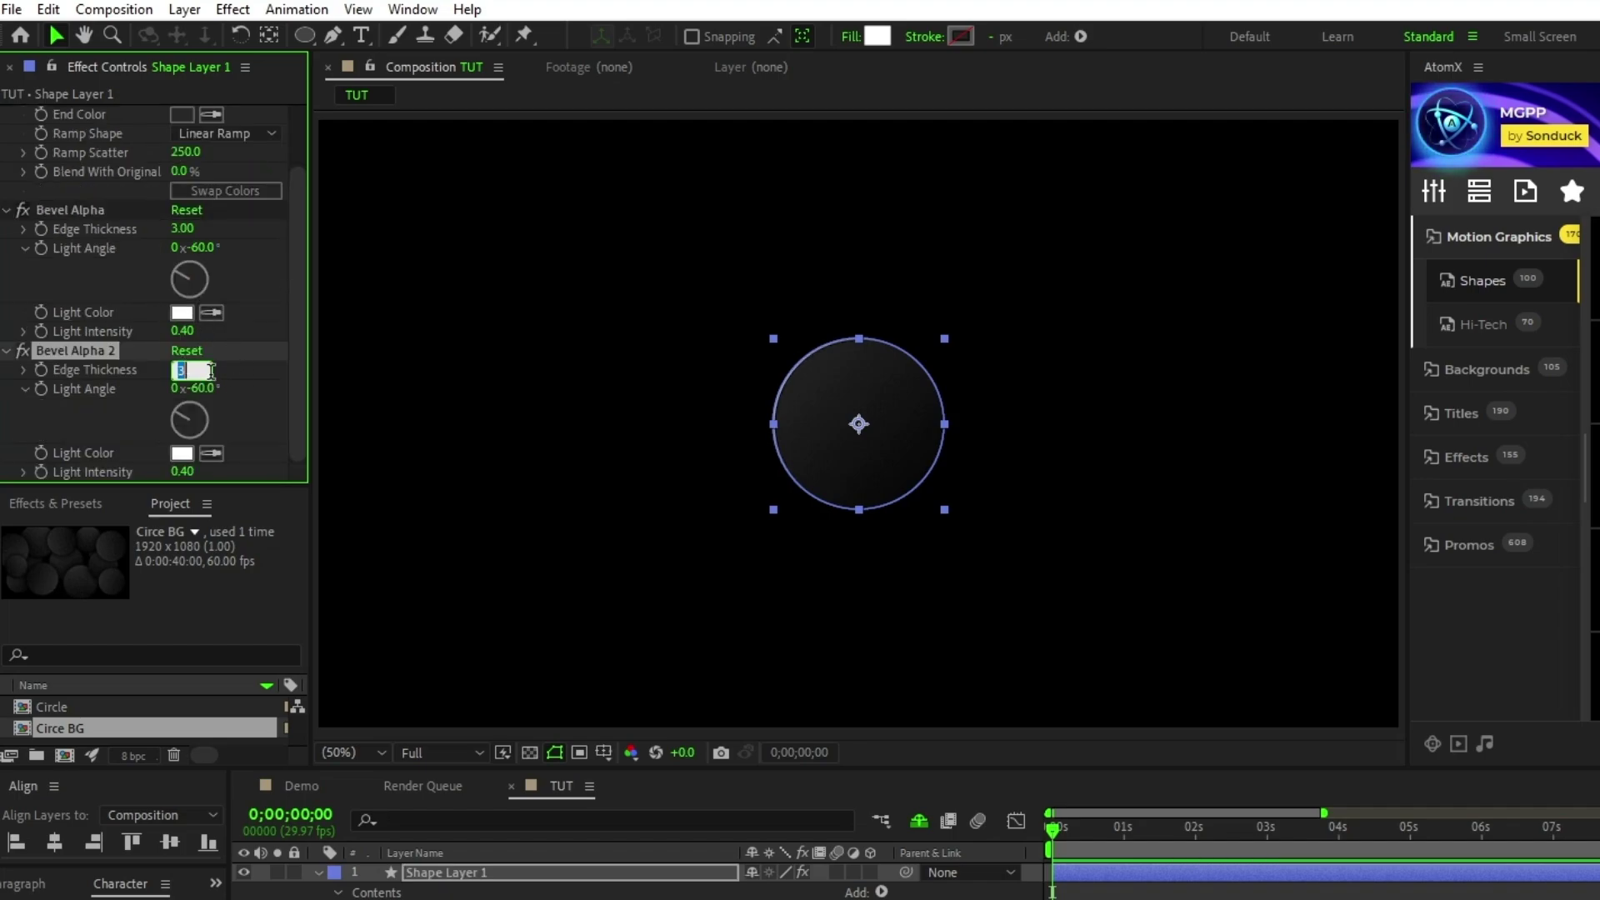
pyautogui.write('1')
pyautogui.press('Return')
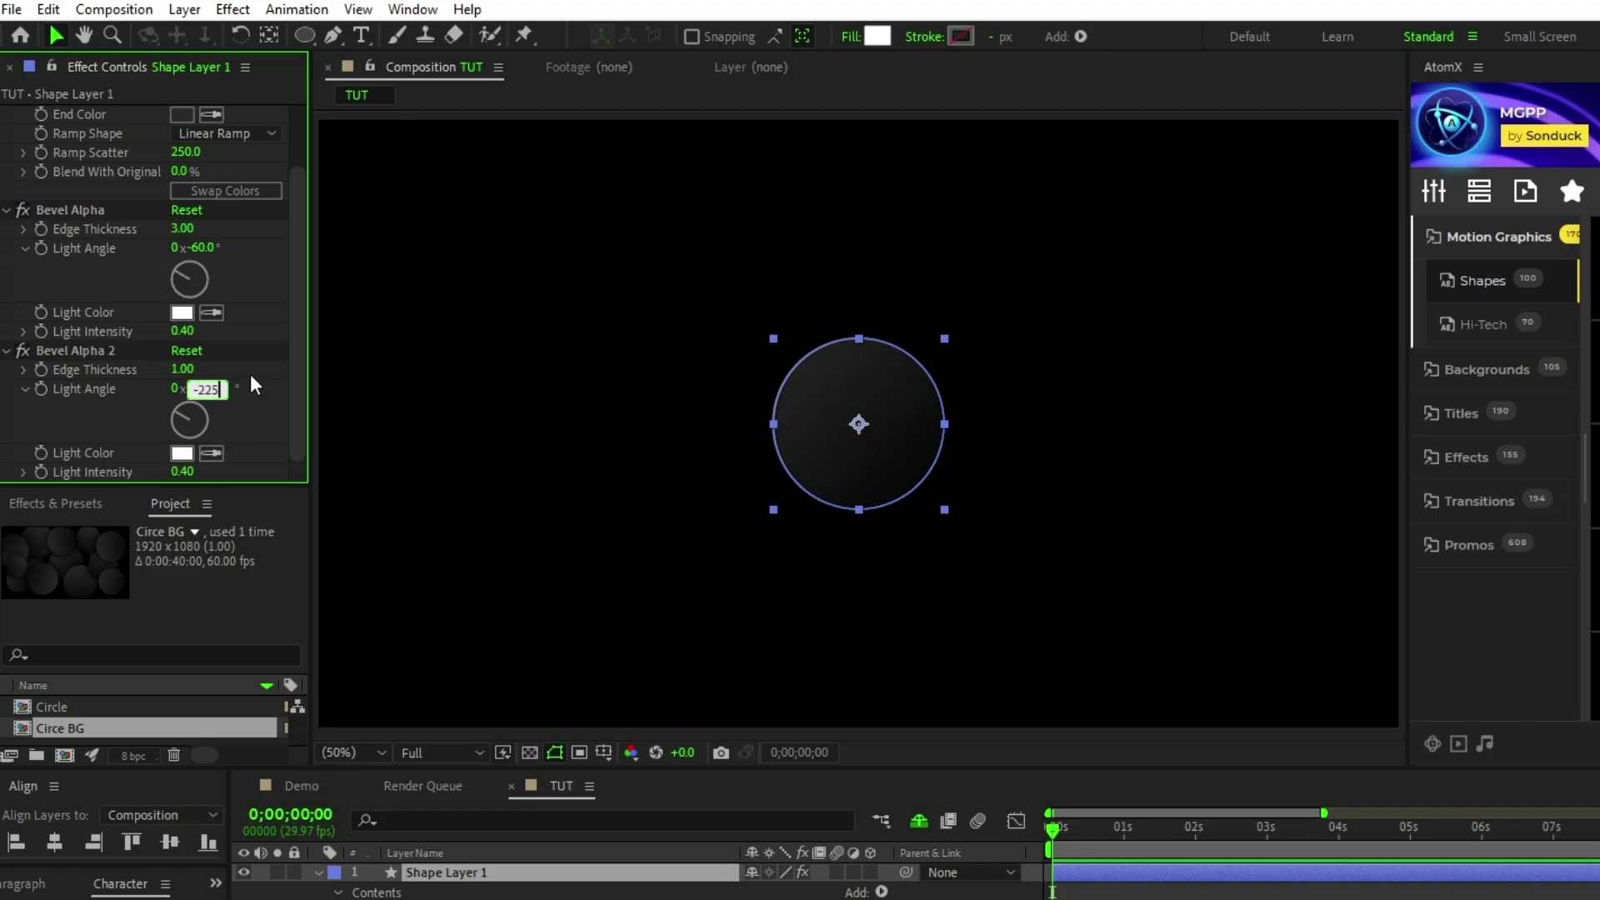
pyautogui.write('-225')
pyautogui.press('Tab')
pyautogui.press('BackSpace')
# Step: Set the second bevel's Light Intensity to 0.20, then pre-compose the circle layer into Shape Layer 1 Comp 1
pyautogui.write('.20')
pyautogui.click(471, 875)
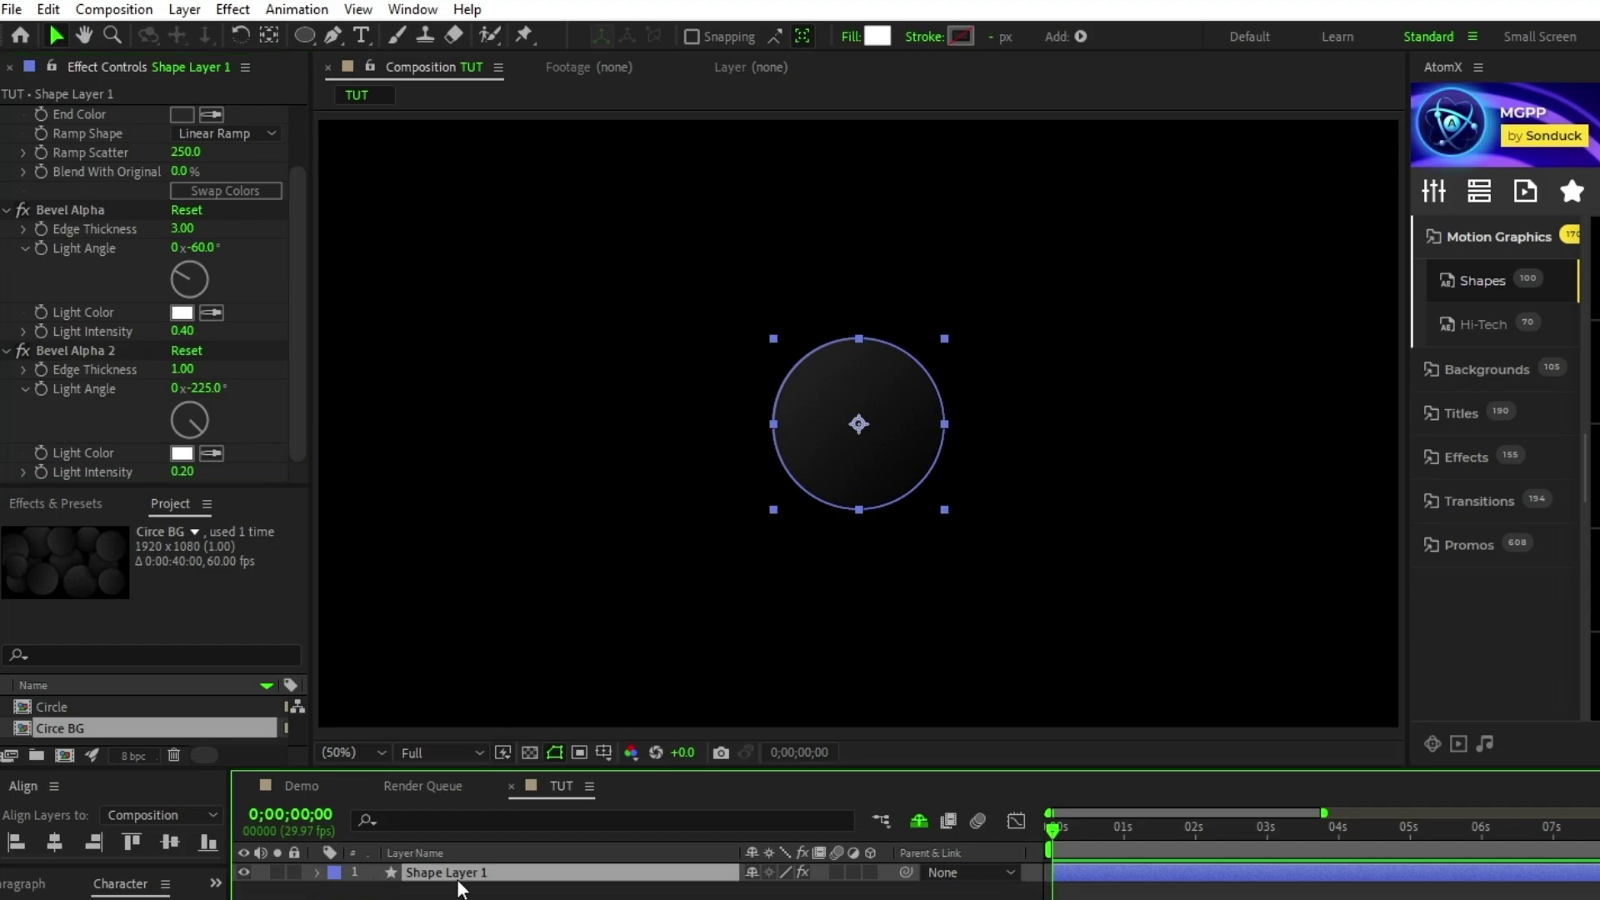
pyautogui.rightClick(500, 877)
pyautogui.click(628, 757)
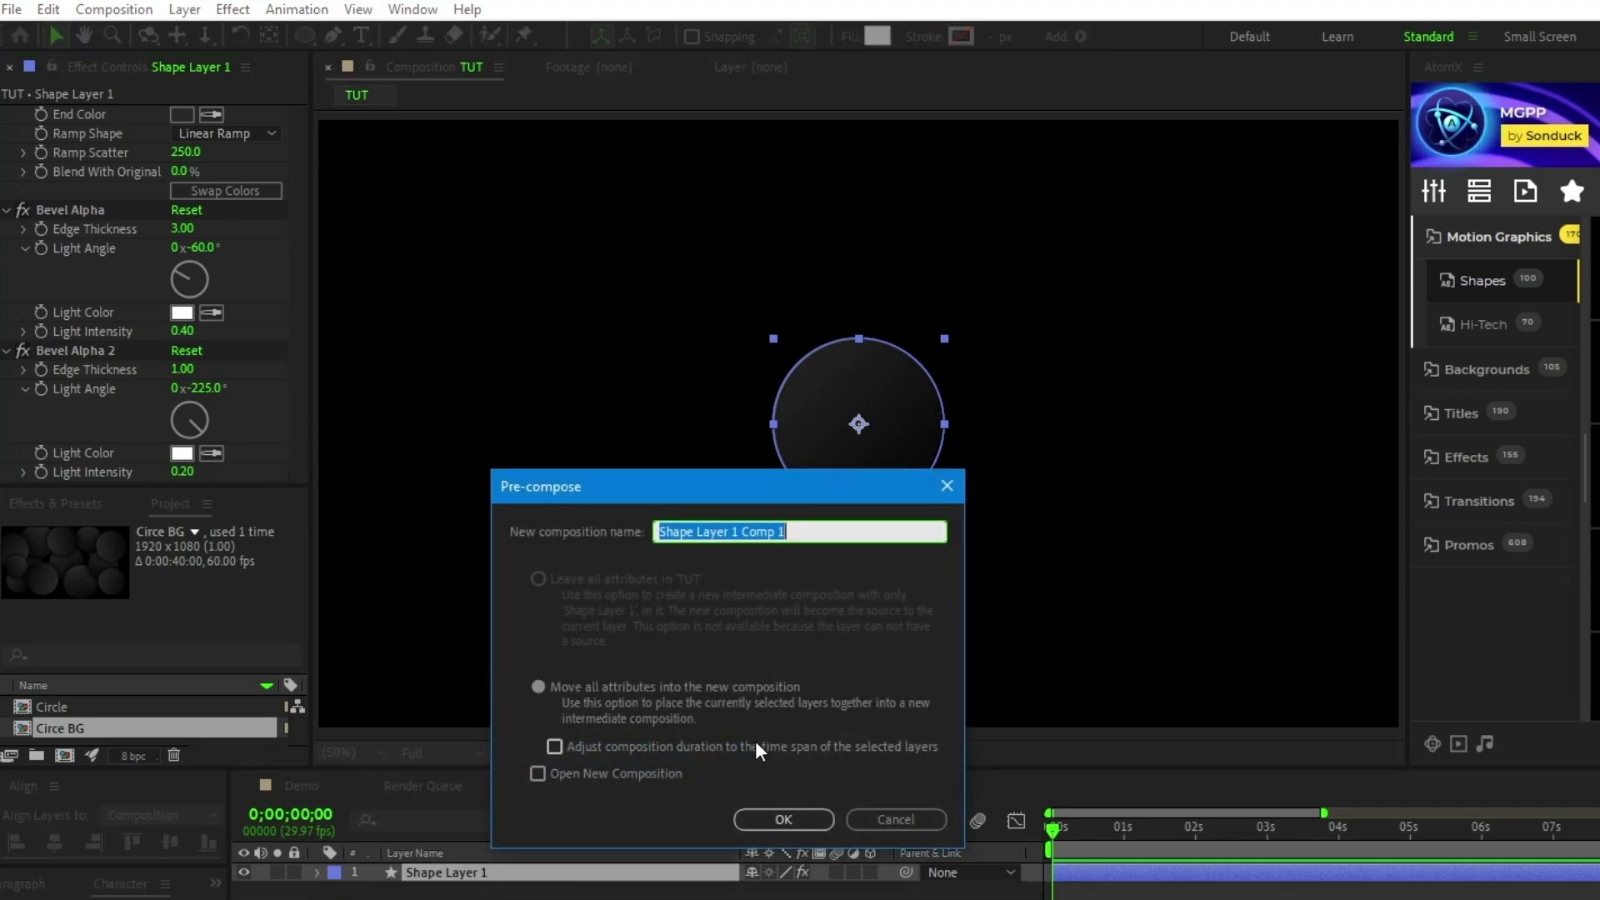
pyautogui.click(786, 815)
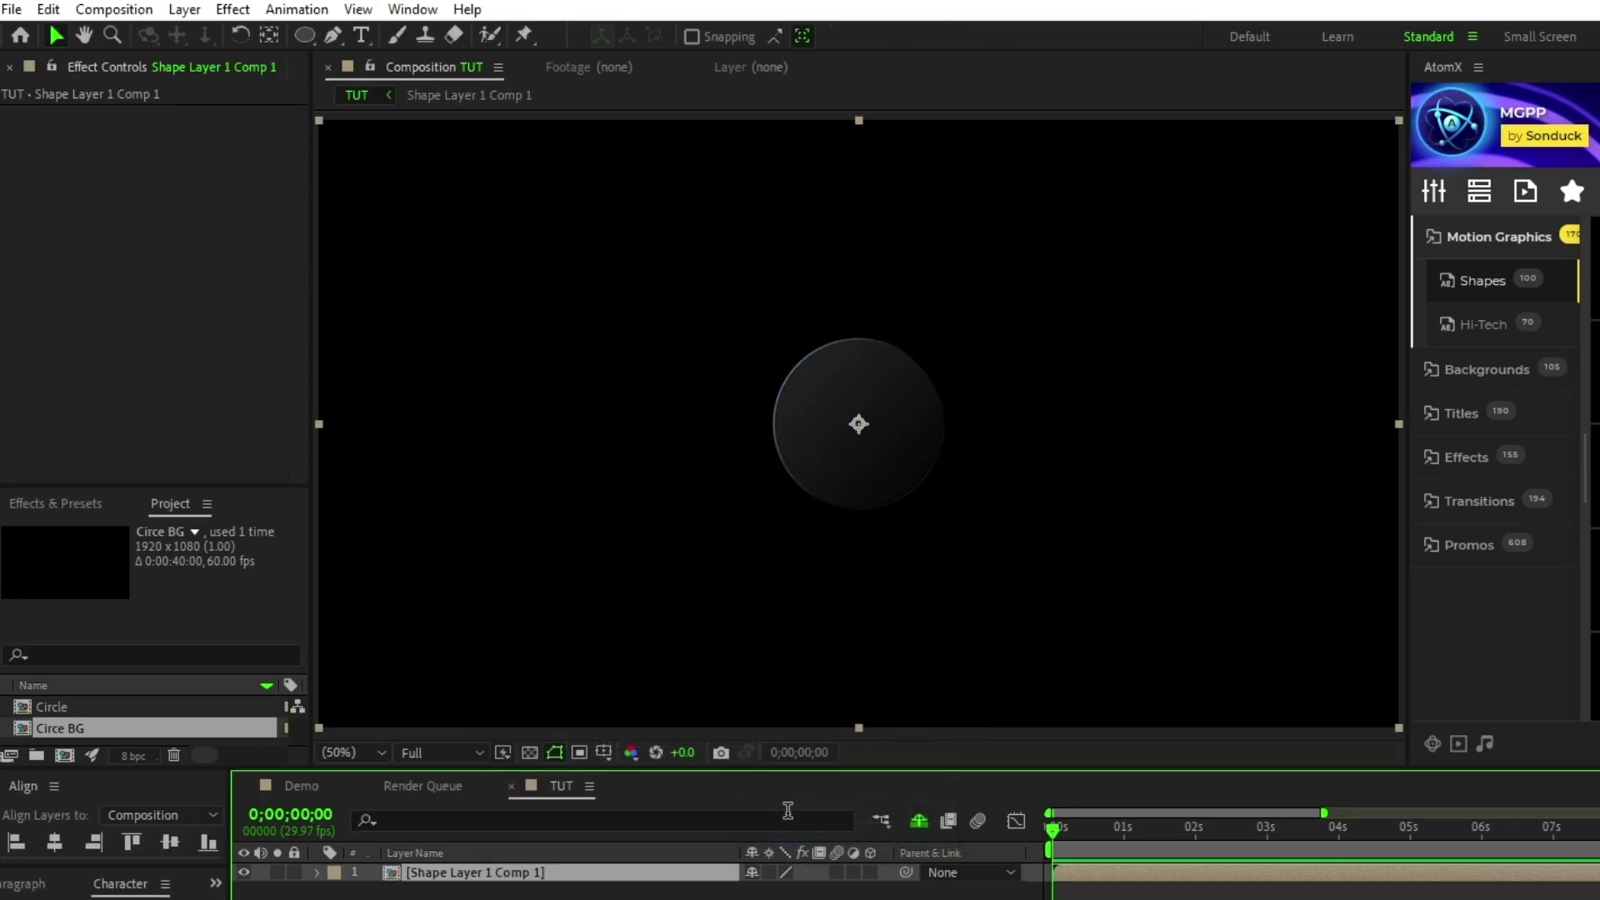
# Step: Add a Drop Shadow, duplicate it twice, and set the third shadow's Softness to 300
pyautogui.click(233, 9)
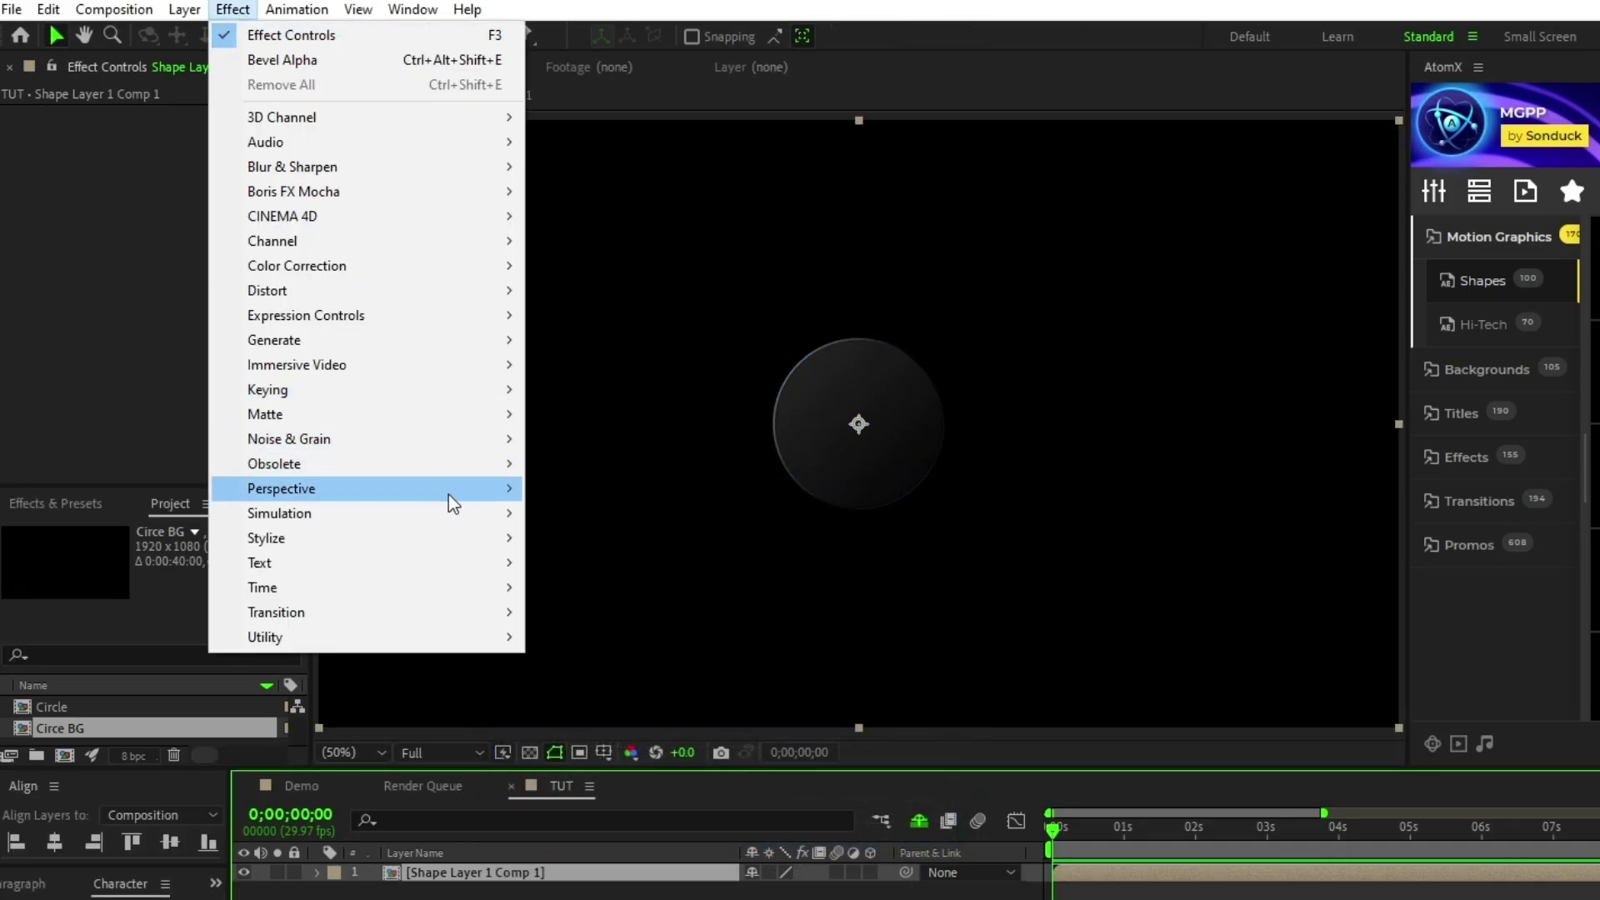
pyautogui.moveTo(450, 490)
pyautogui.click(640, 685)
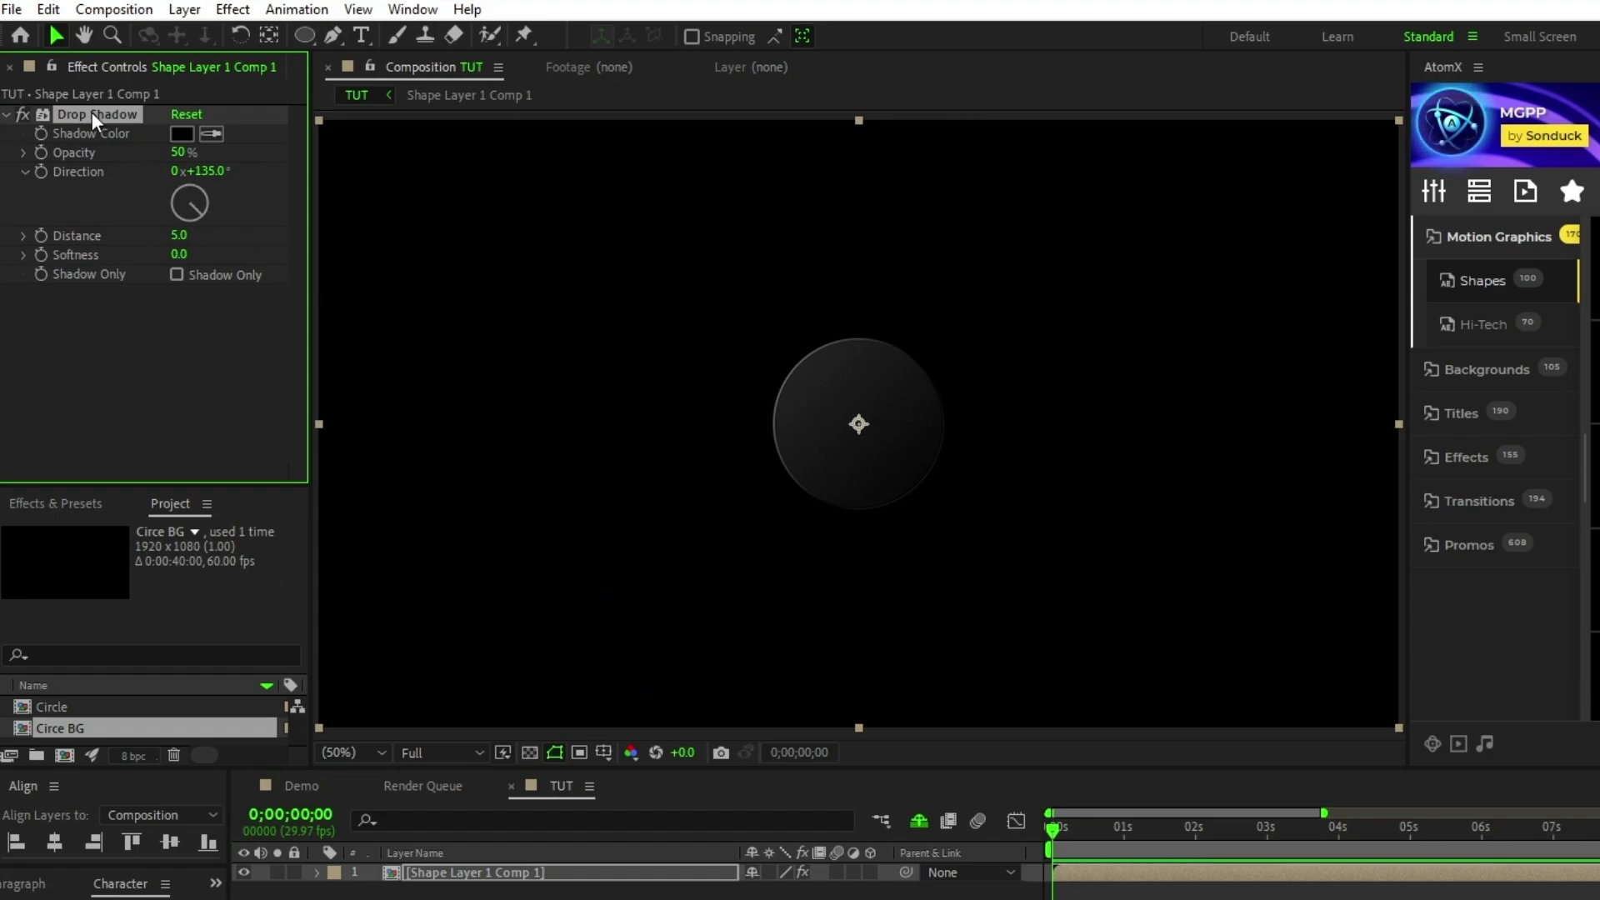
pyautogui.hotkey('ctrl', 'd')
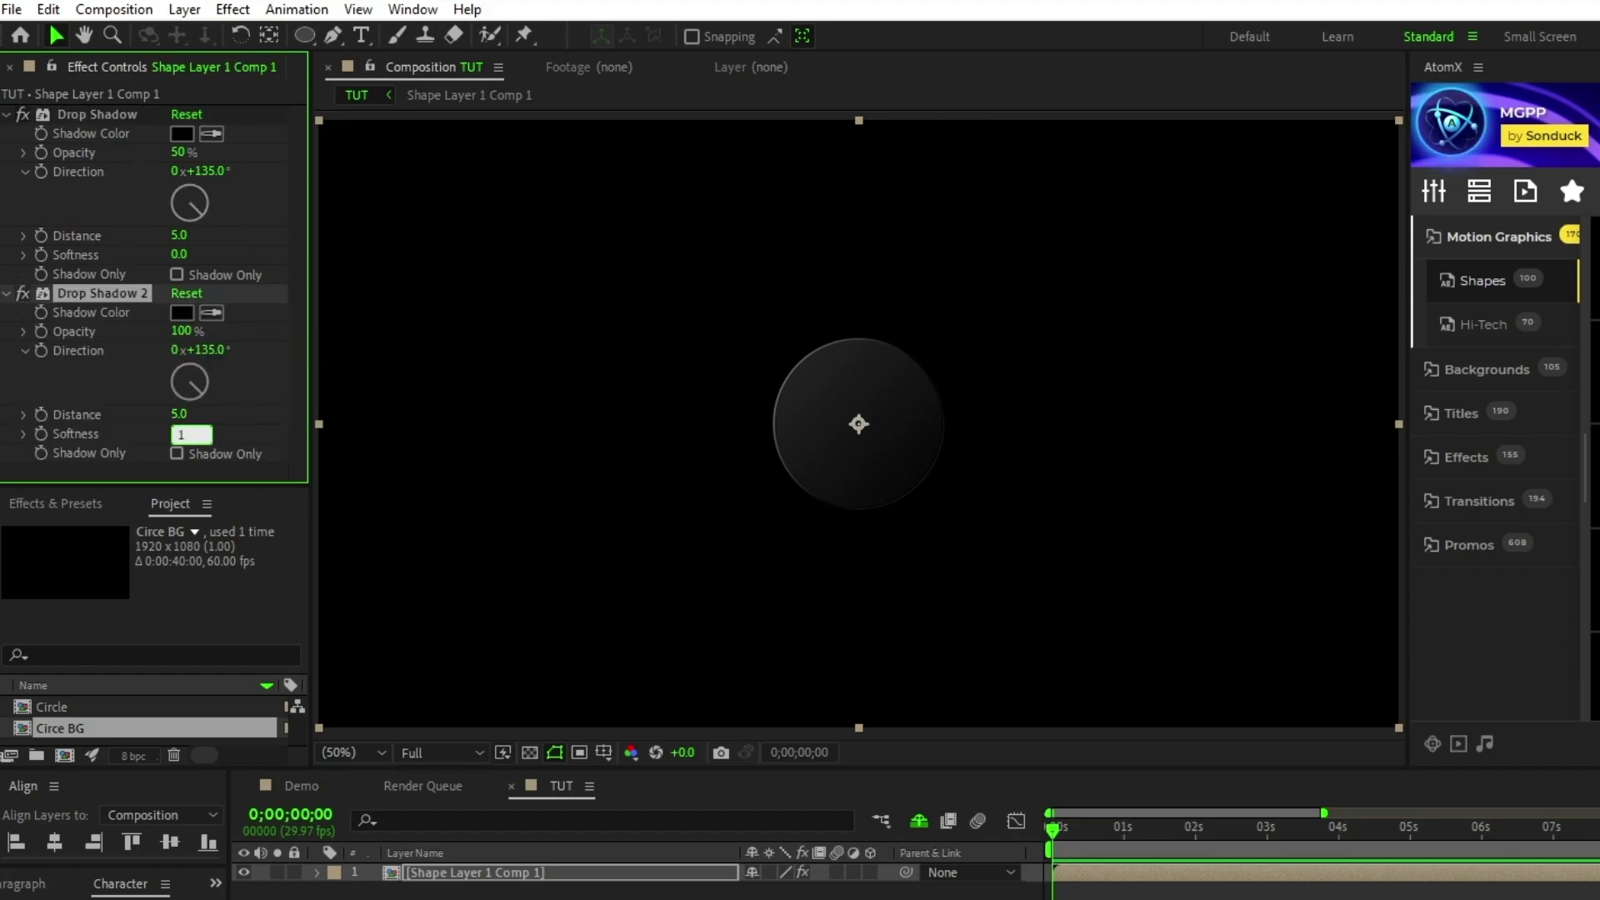
pyautogui.hotkey('ctrl', 'd')
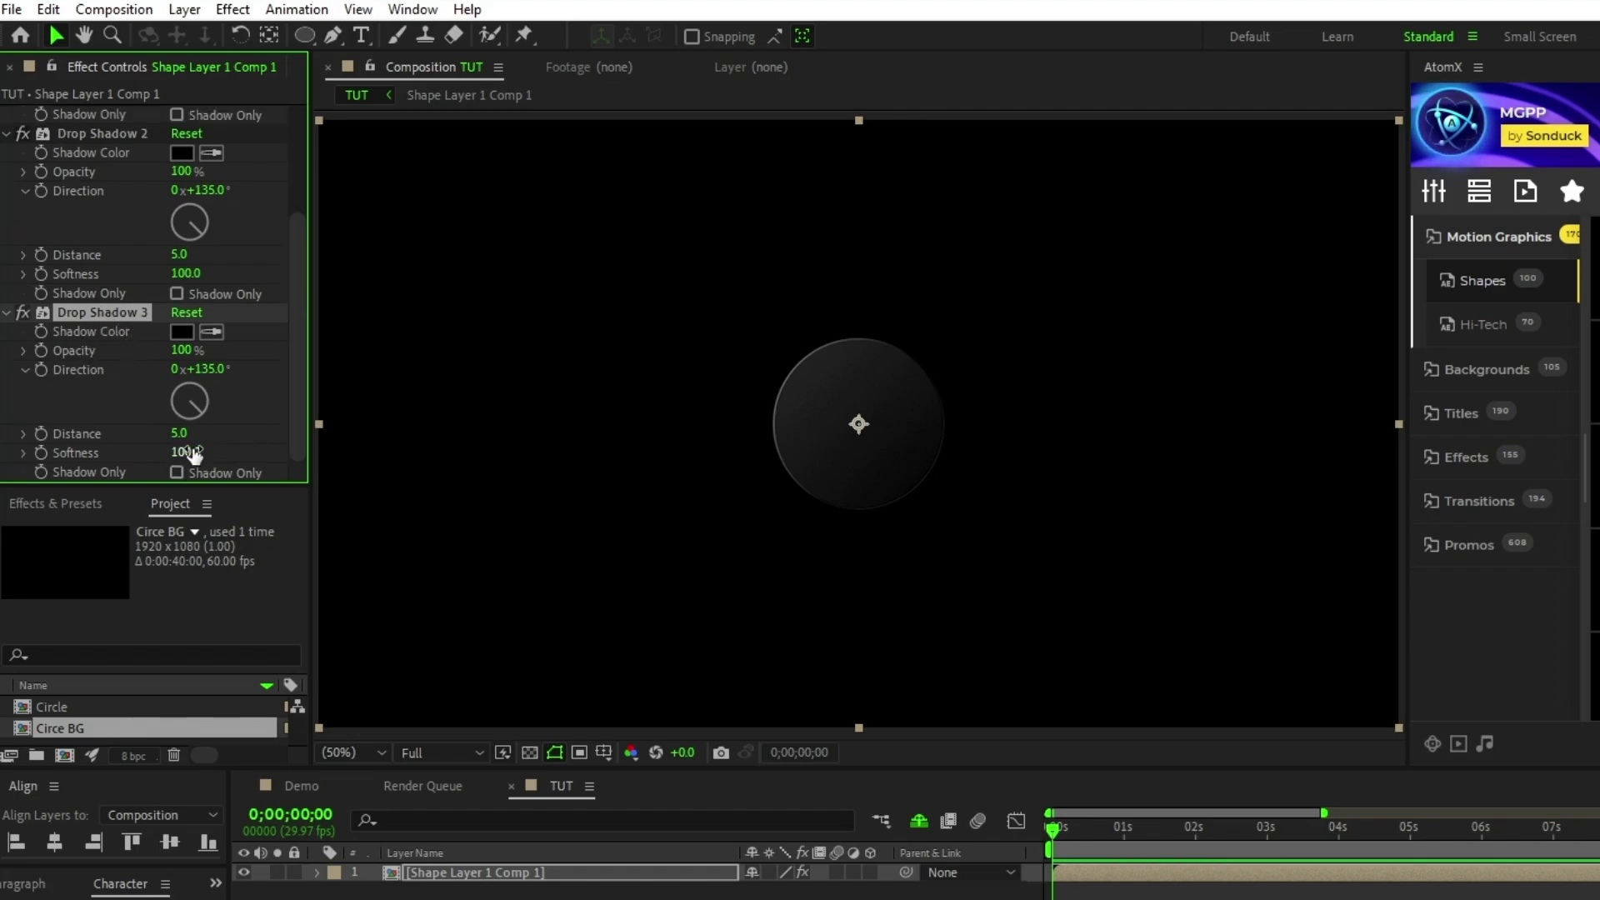
pyautogui.click(190, 450)
pyautogui.write('300')
pyautogui.click(233, 422)
# Step: Add a wiggle(1,100) expression to the circle layer's Position
pyautogui.click(498, 873)
pyautogui.press('p')
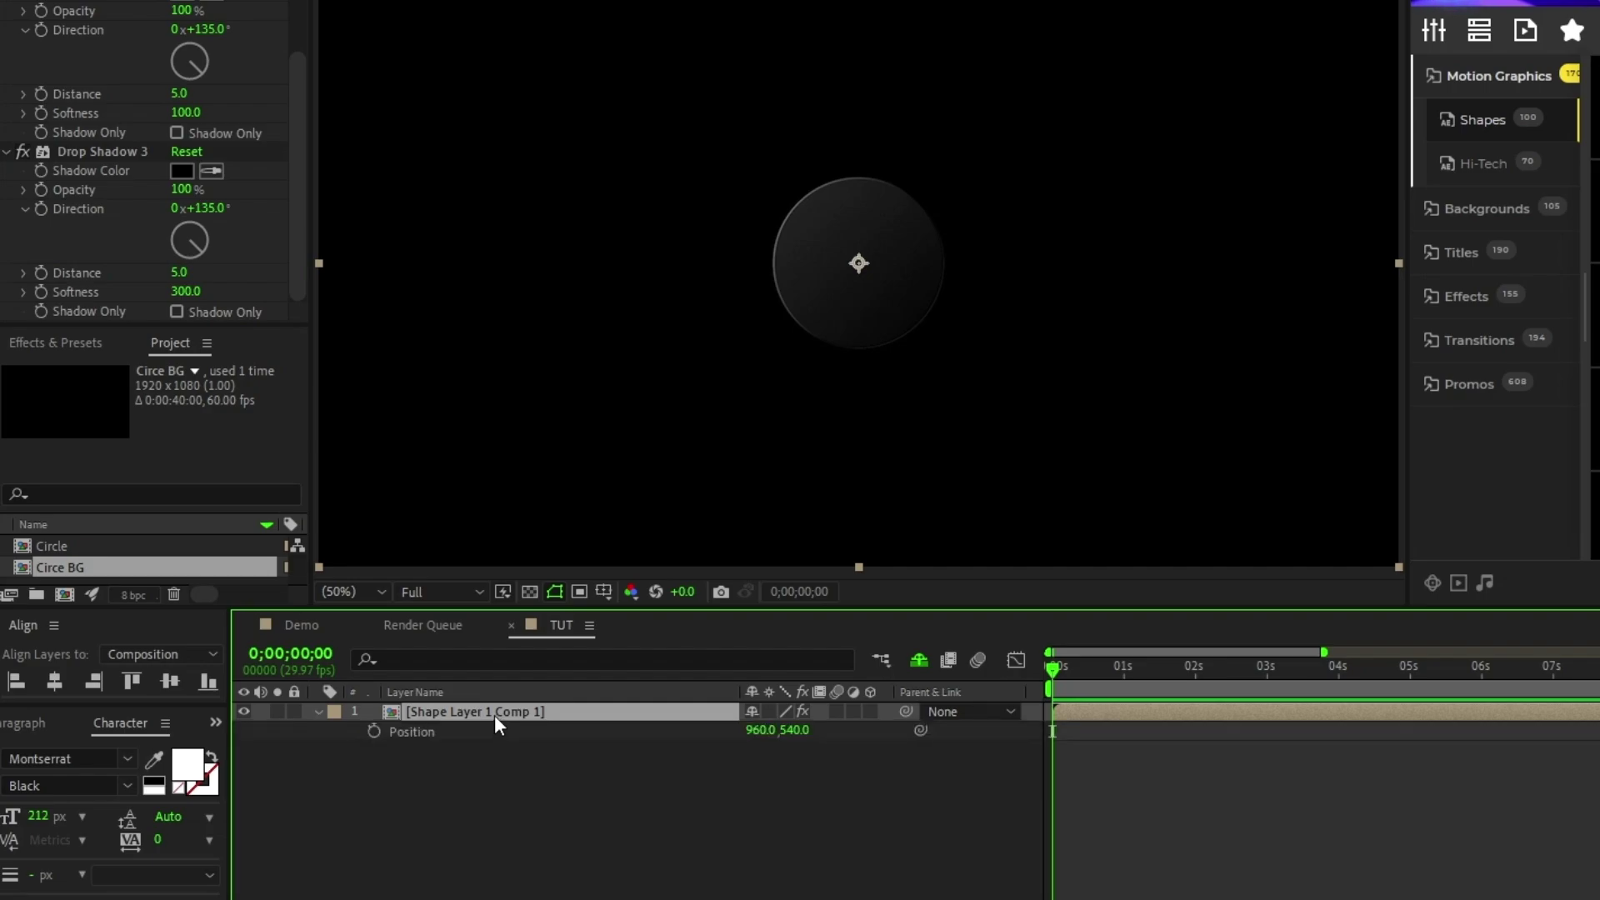
pyautogui.keyDown('alt'); pyautogui.click(374, 731); pyautogui.keyUp('alt')
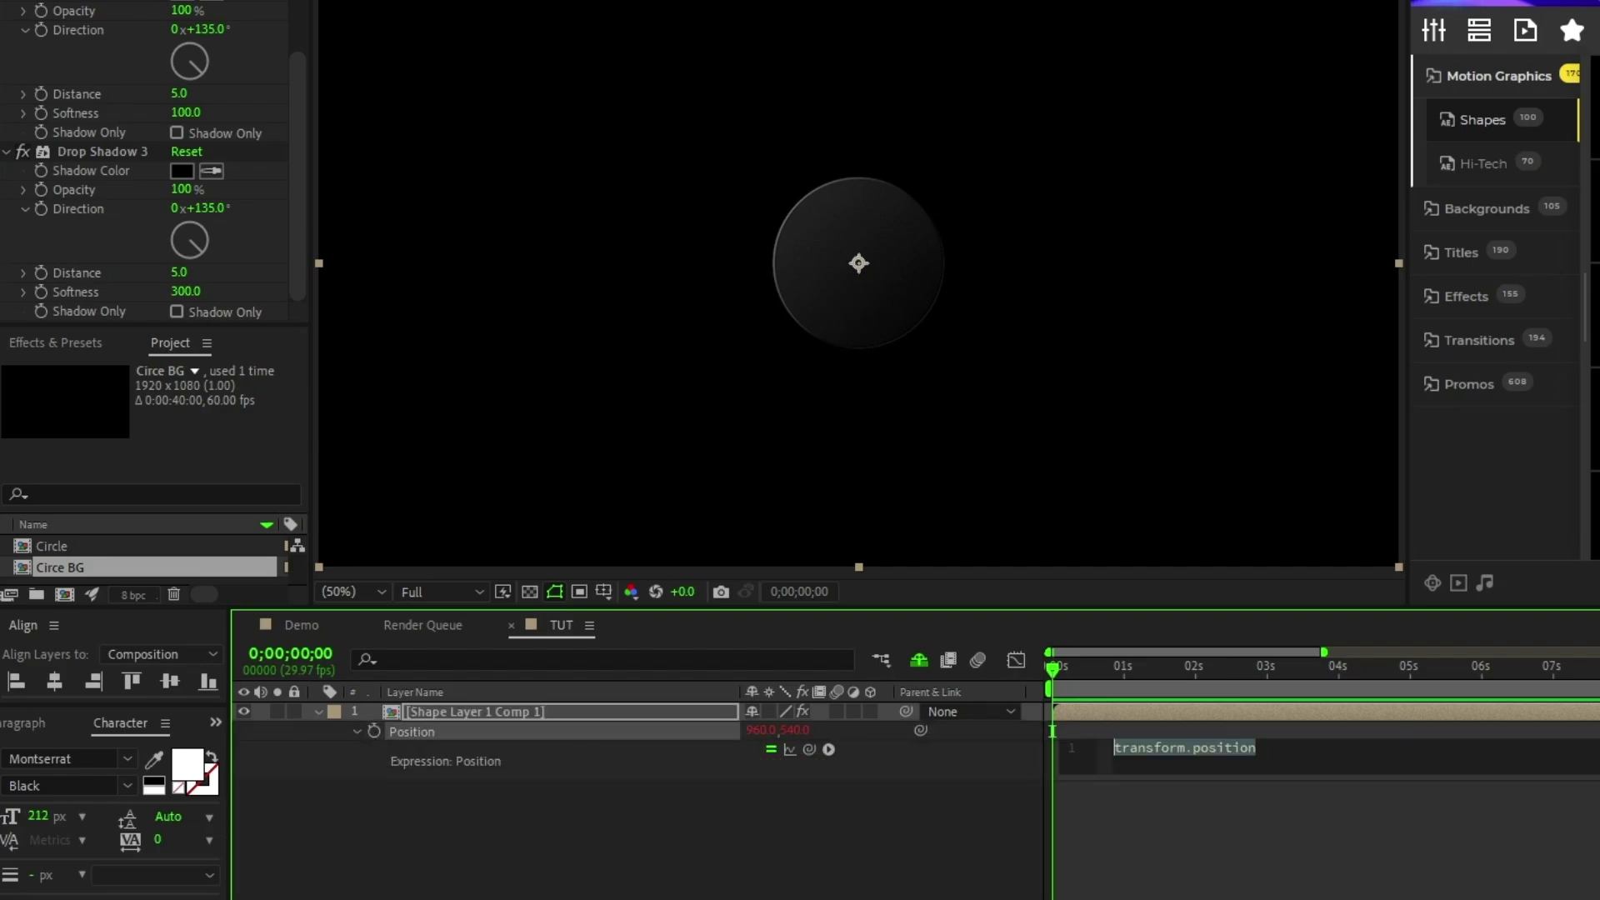
pyautogui.write('wiggle(')
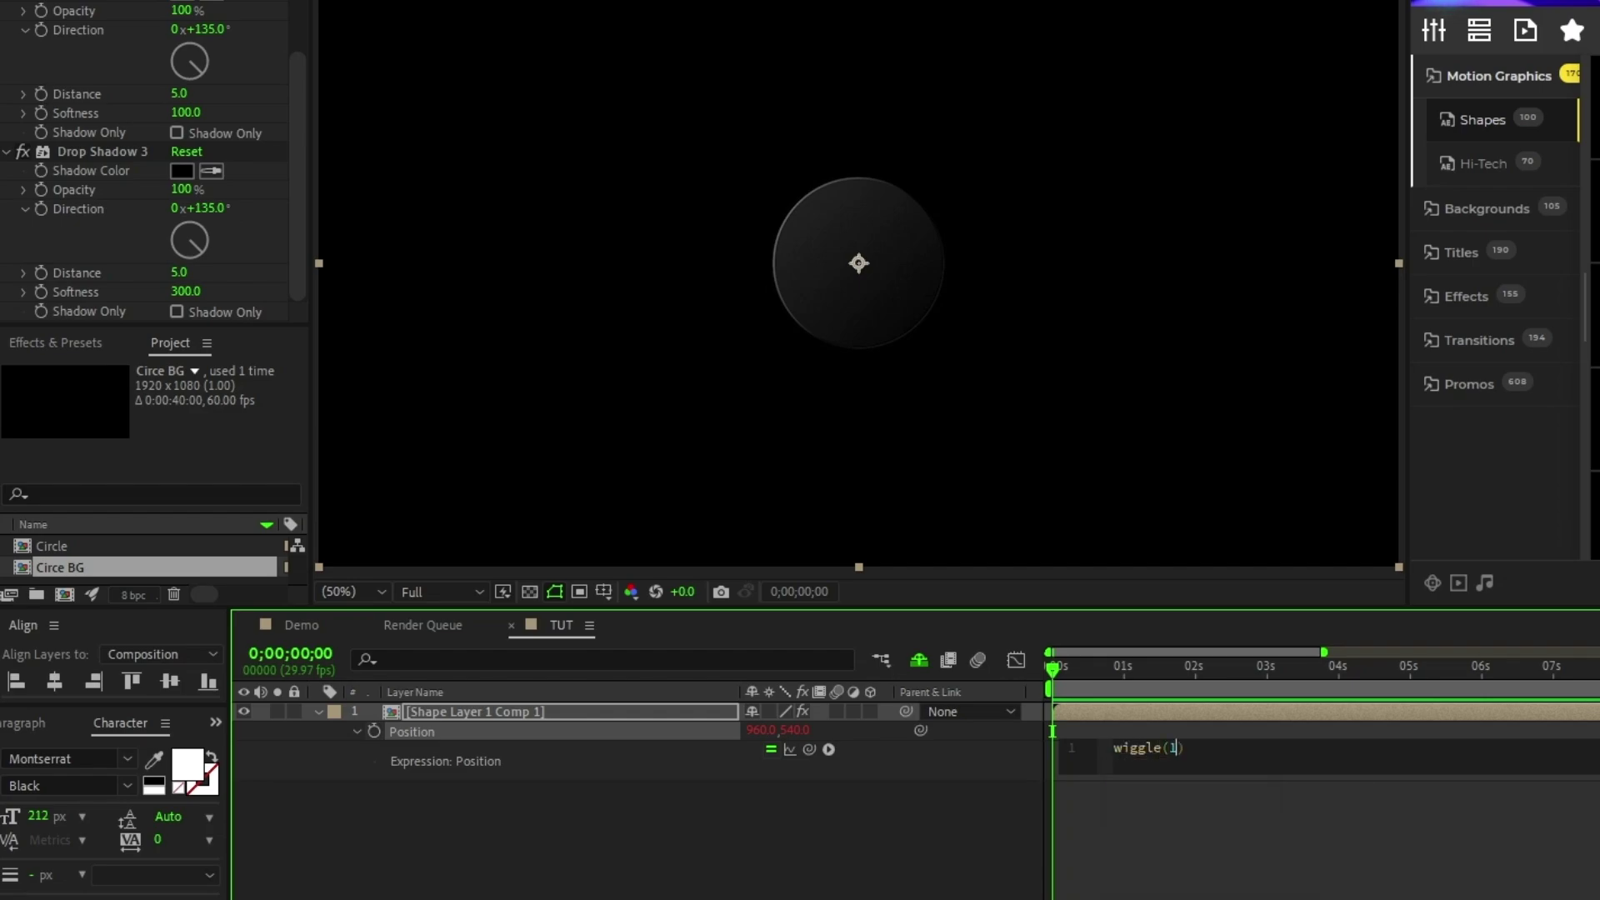
pyautogui.write('1,100')
pyautogui.click(533, 792)
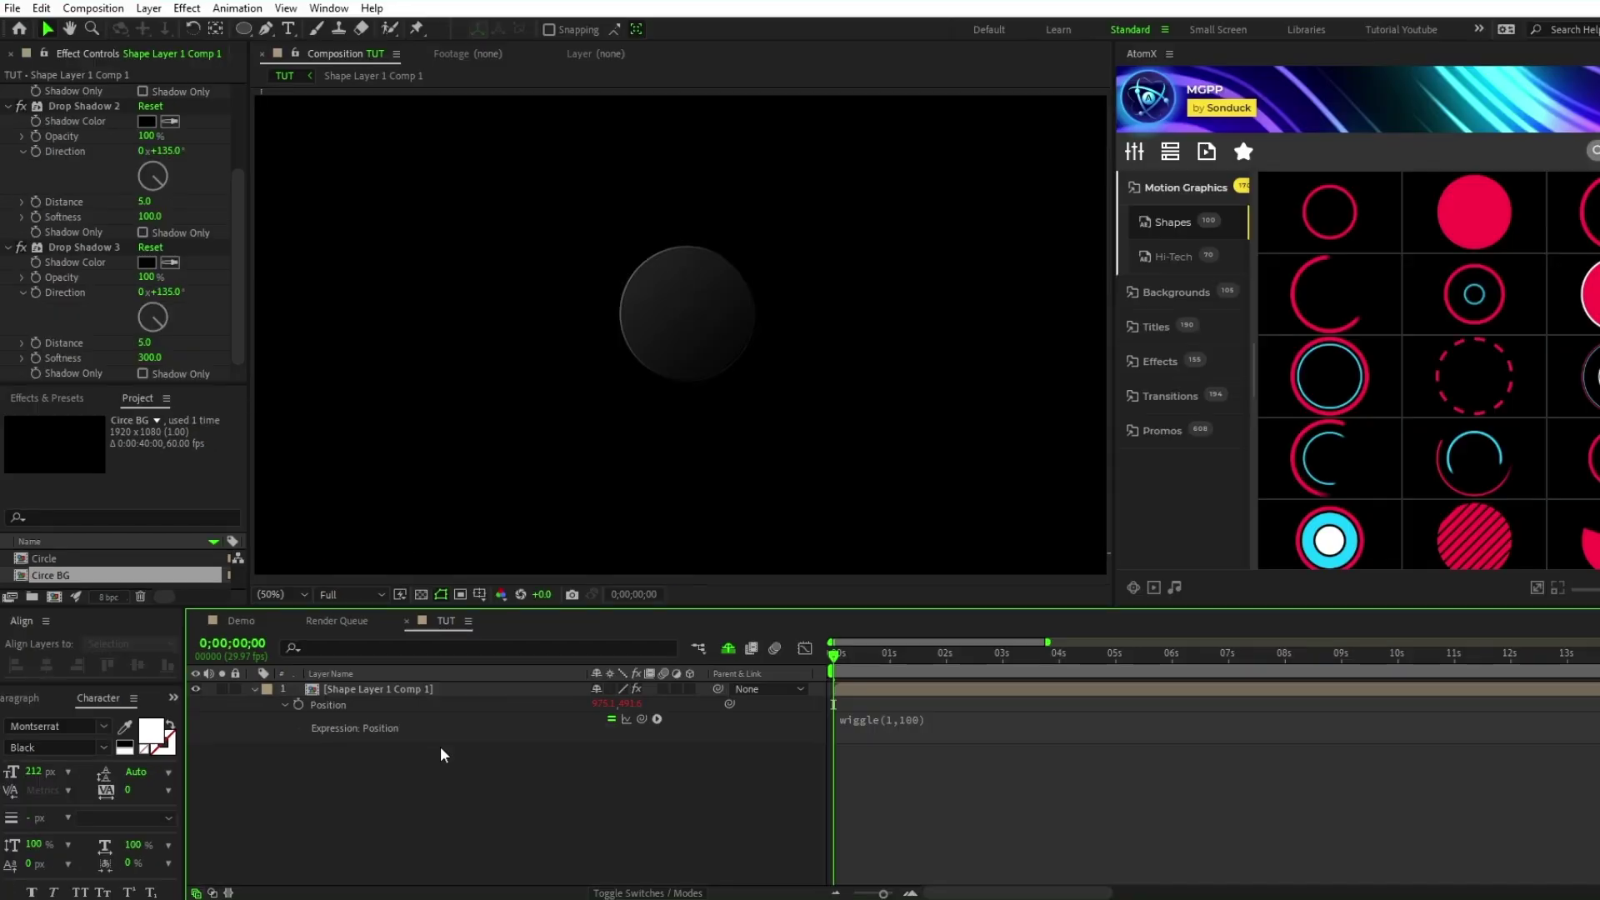
# Step: Duplicate the circle layer several times and spread the copies across the frame
pyautogui.click(516, 711)
pyautogui.hotkey('ctrl', 'd')
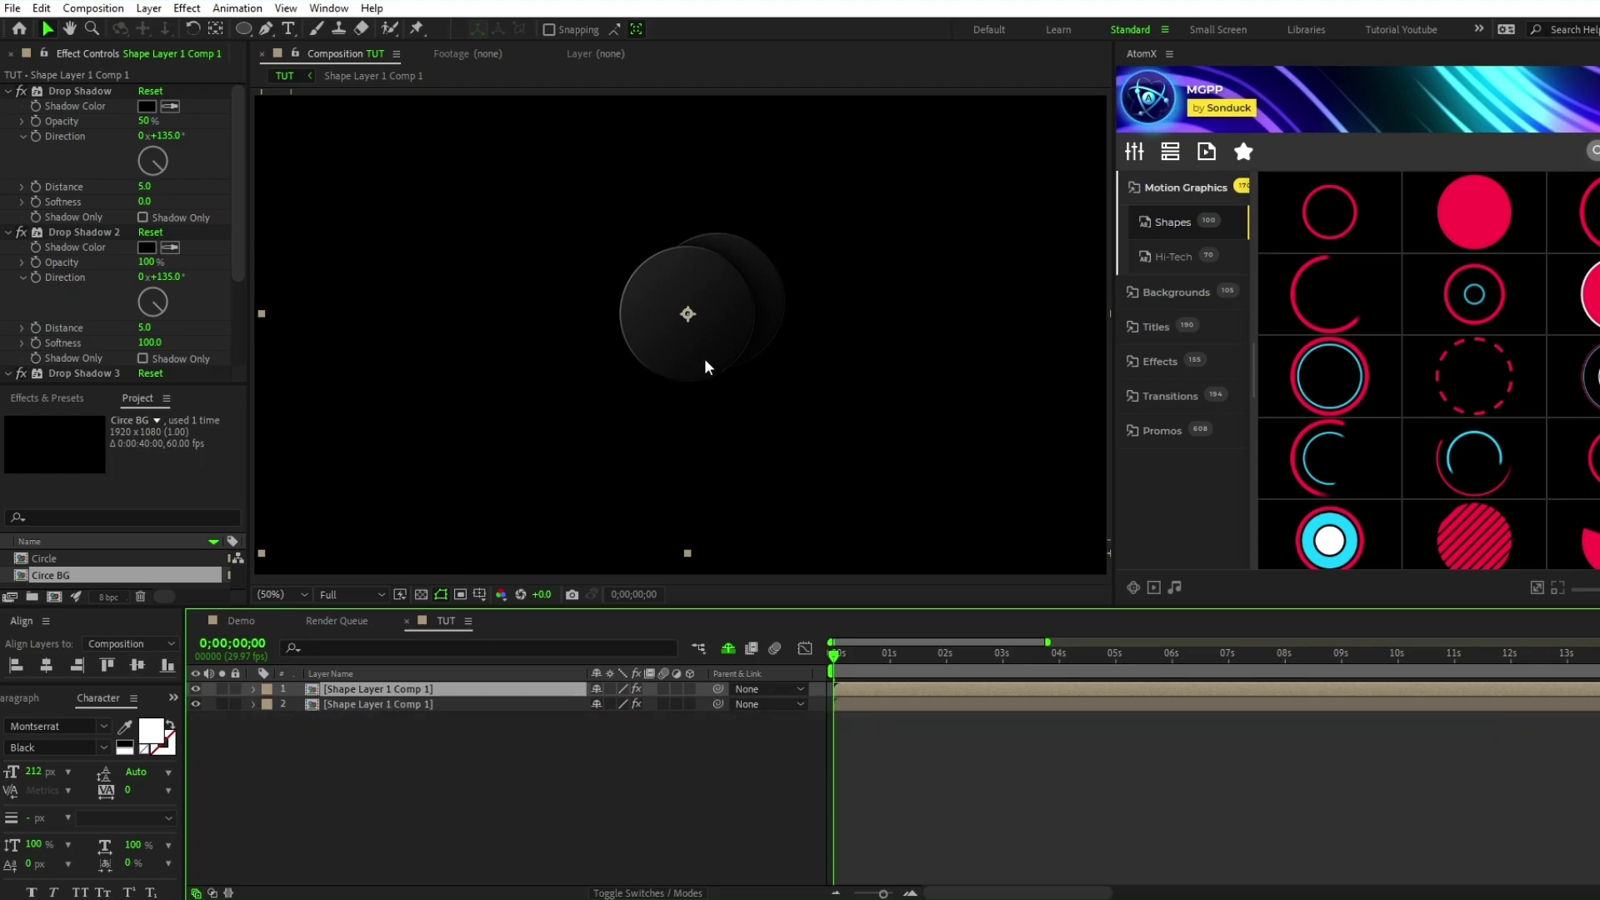
pyautogui.moveTo(705, 364); pyautogui.dragTo(567, 422)
pyautogui.press('s')
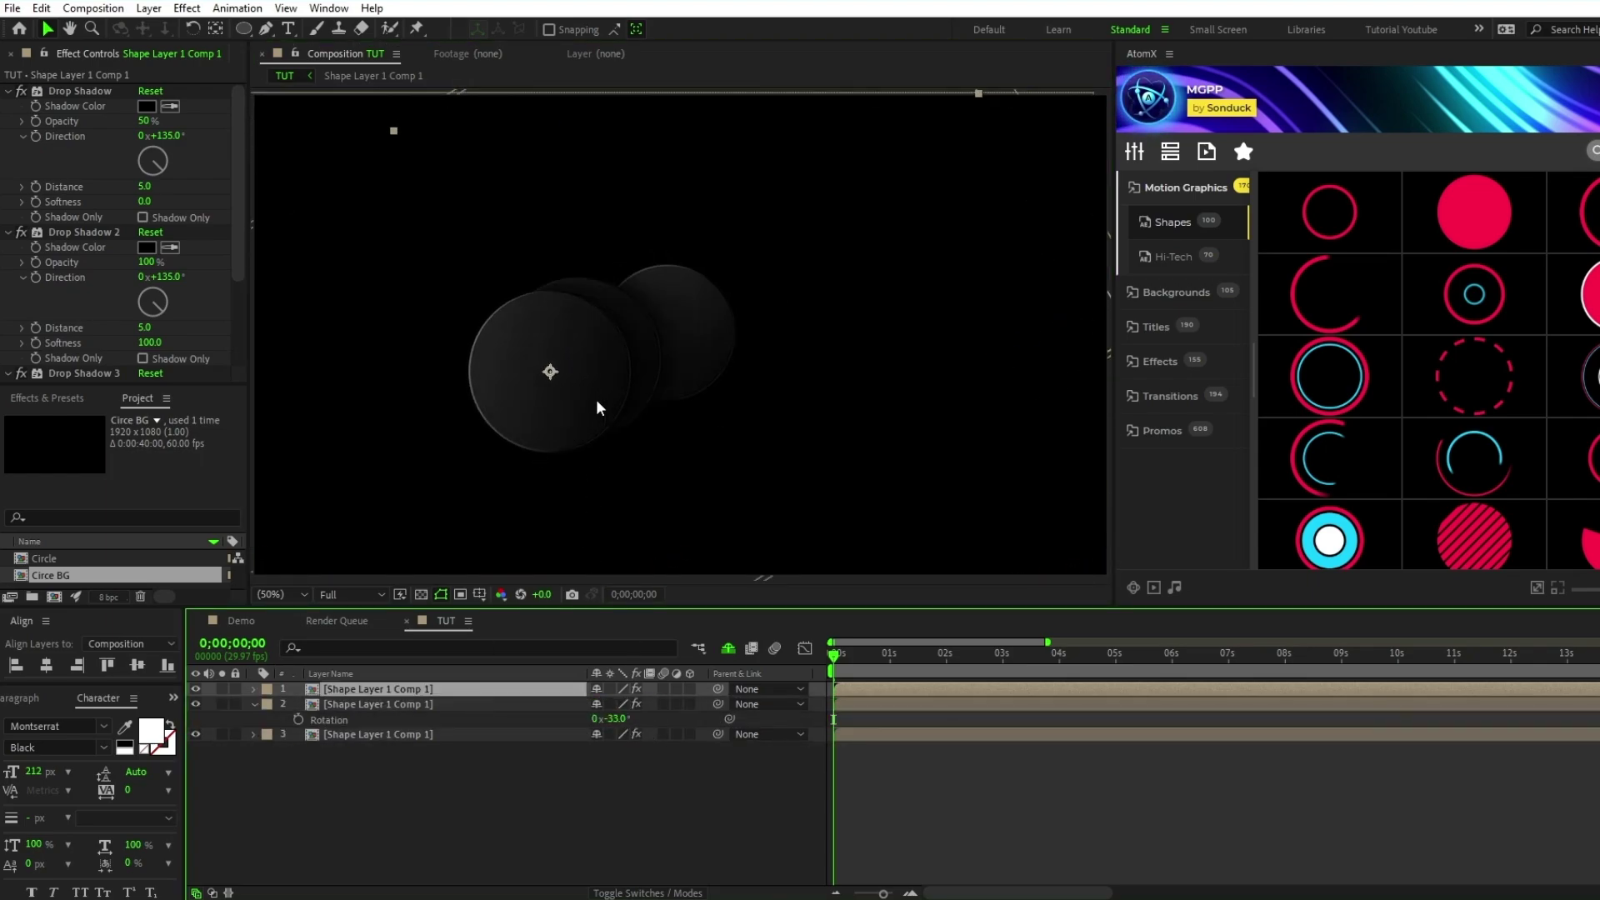
pyautogui.hotkey('ctrl', 'd')
pyautogui.moveTo(677, 384)
pyautogui.mouseDown()
pyautogui.moveTo(647, 400)
pyautogui.moveTo(600, 225)
pyautogui.moveTo(461, 314)
pyautogui.moveTo(633, 484)
pyautogui.mouseUp()
pyautogui.hotkey('ctrl', 'd')
pyautogui.hotkey('ctrl', 'd')
pyautogui.hotkey('ctrl', 'd')
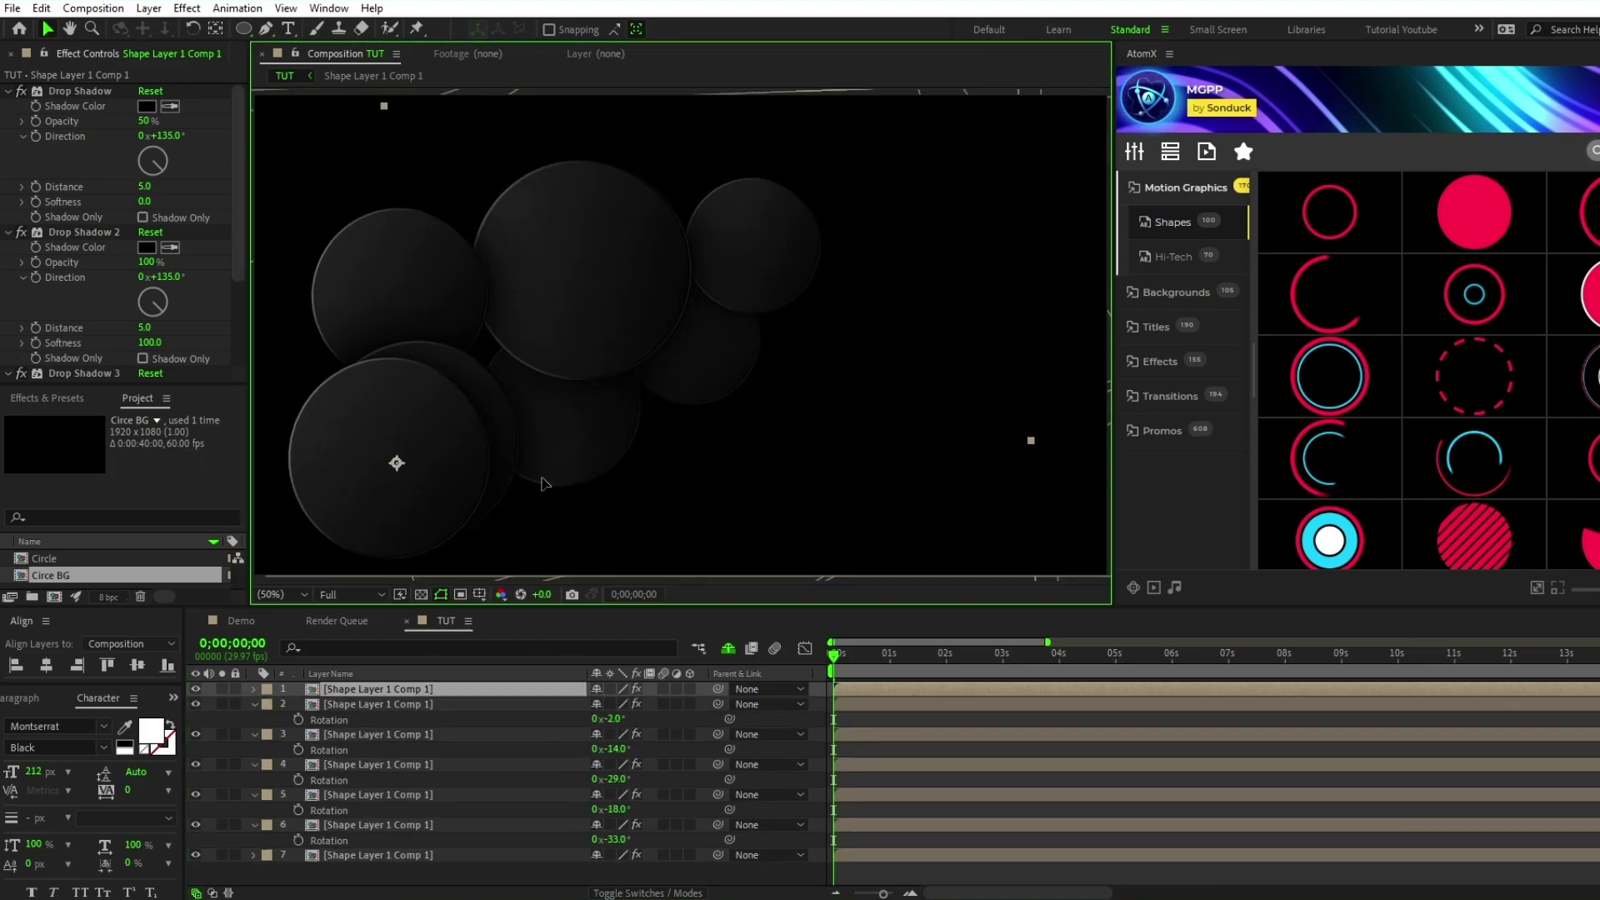
pyautogui.hotkey('ctrl', 'd')
pyautogui.moveTo(807, 489)
pyautogui.mouseDown()
pyautogui.moveTo(886, 347)
pyautogui.moveTo(982, 414)
pyautogui.moveTo(350, 189)
pyautogui.mouseUp()
pyautogui.hotkey('ctrl', 'd')
pyautogui.hotkey('ctrl', 'd')
# Step: Select all ten circle layers and start pre-composing them into one composition
pyautogui.press('r')
pyautogui.scroll(-3, 391, 708)
pyautogui.keyDown('shift'); pyautogui.click(379, 877); pyautogui.keyUp('shift')
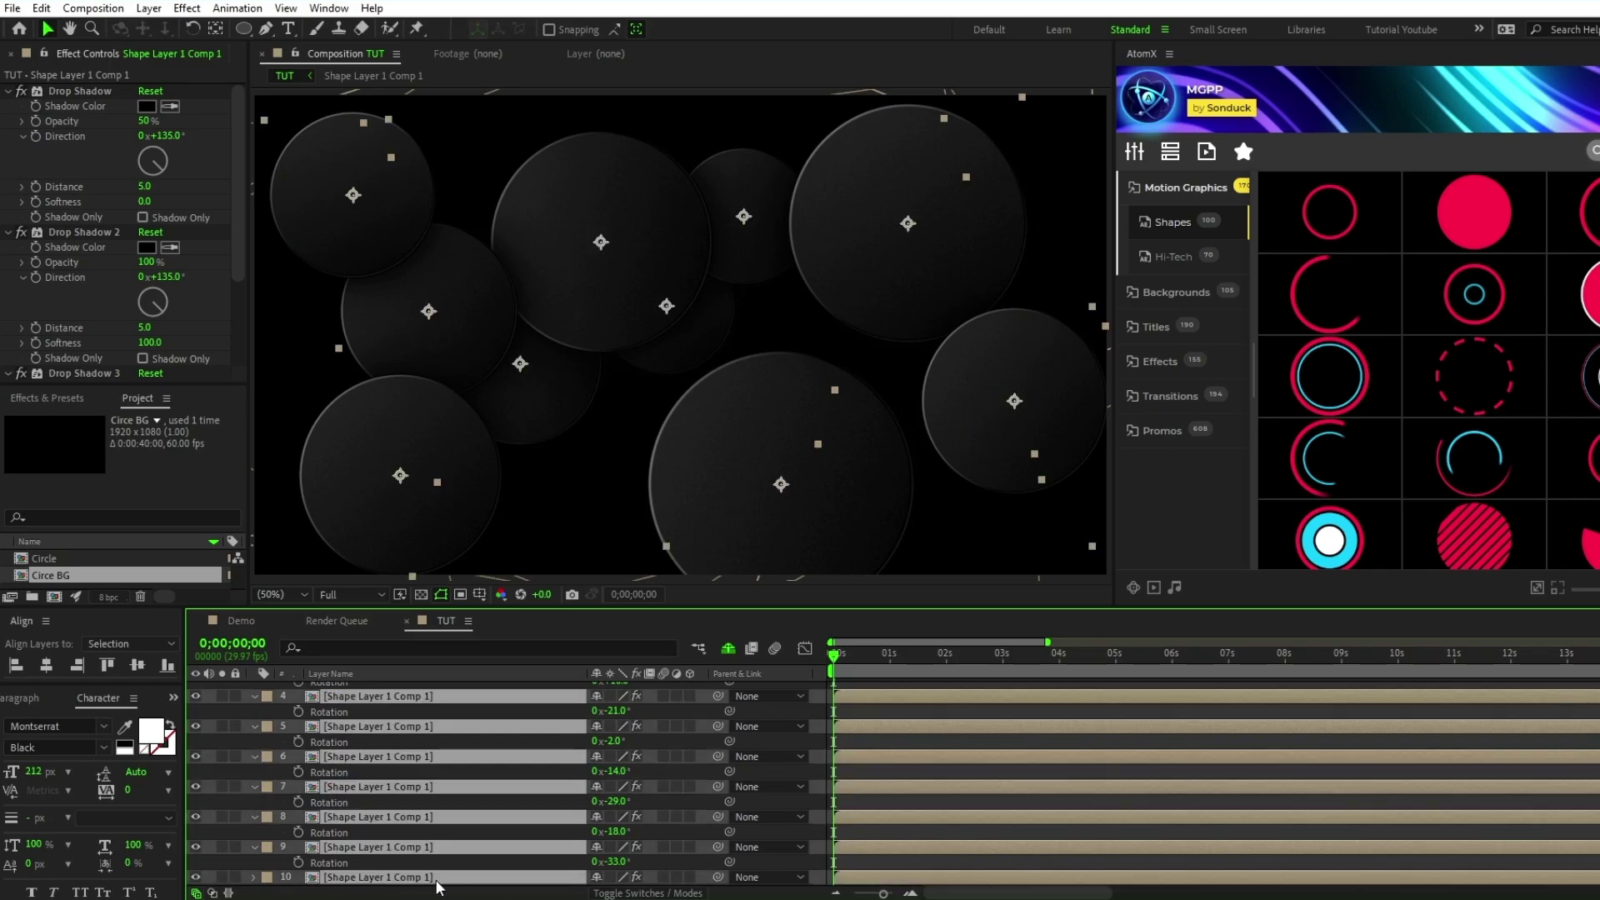
pyautogui.rightClick(437, 885)
pyautogui.click(518, 779)
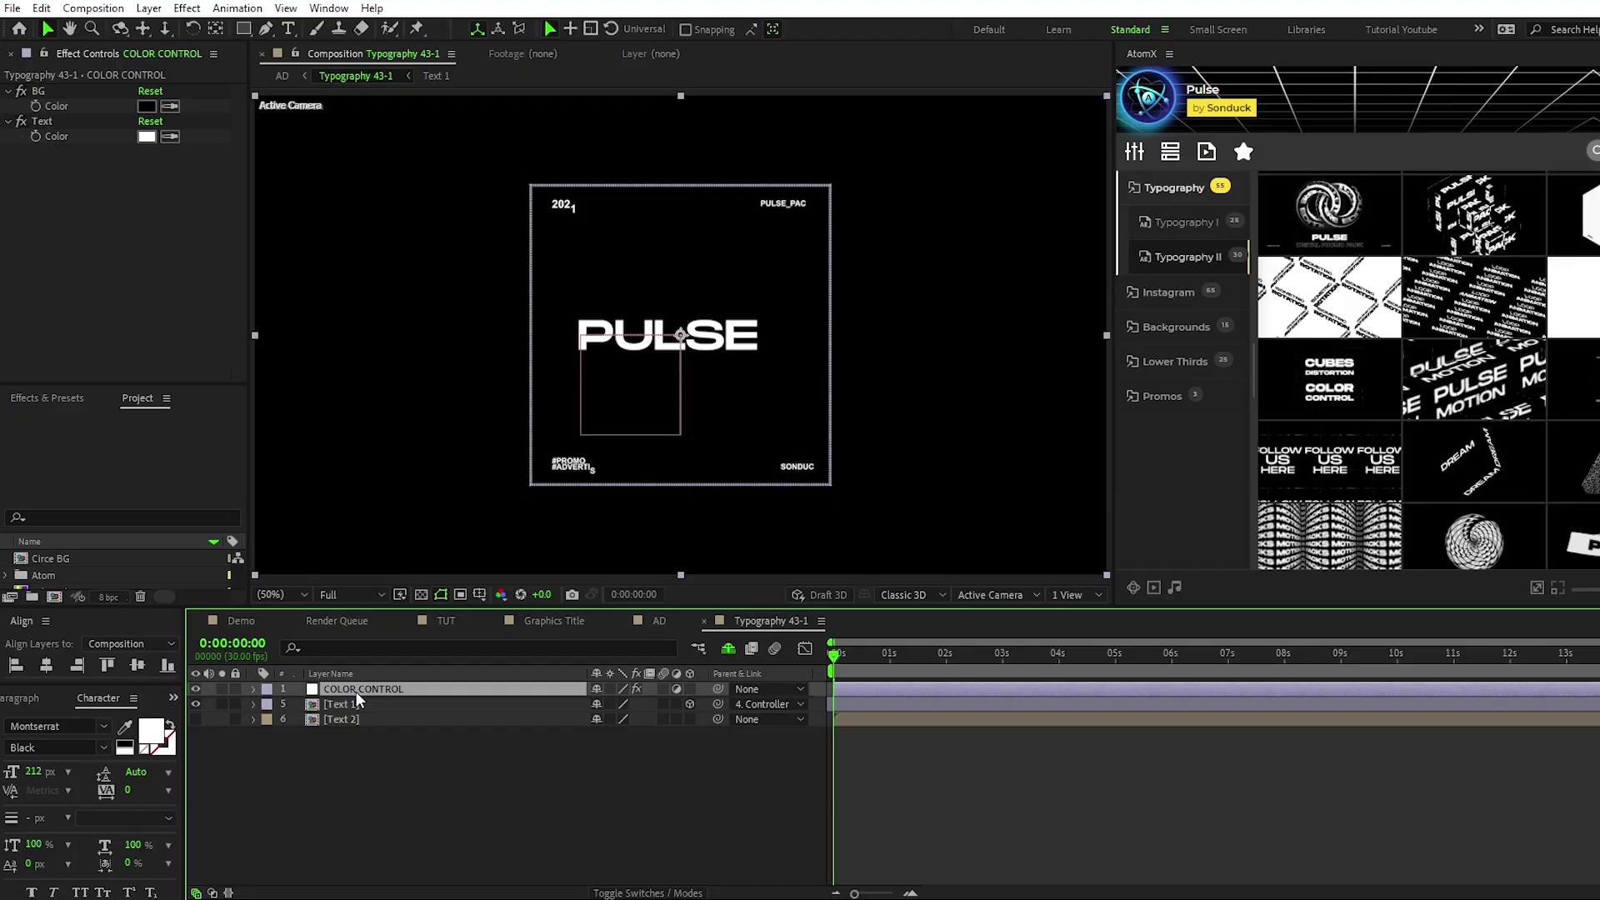
# Step: Try a grey background and light pink text colour in the Typography template's colour controls
pyautogui.click(145, 106)
pyautogui.moveTo(724, 523); pyautogui.dragTo(515, 552)
pyautogui.click(891, 478)
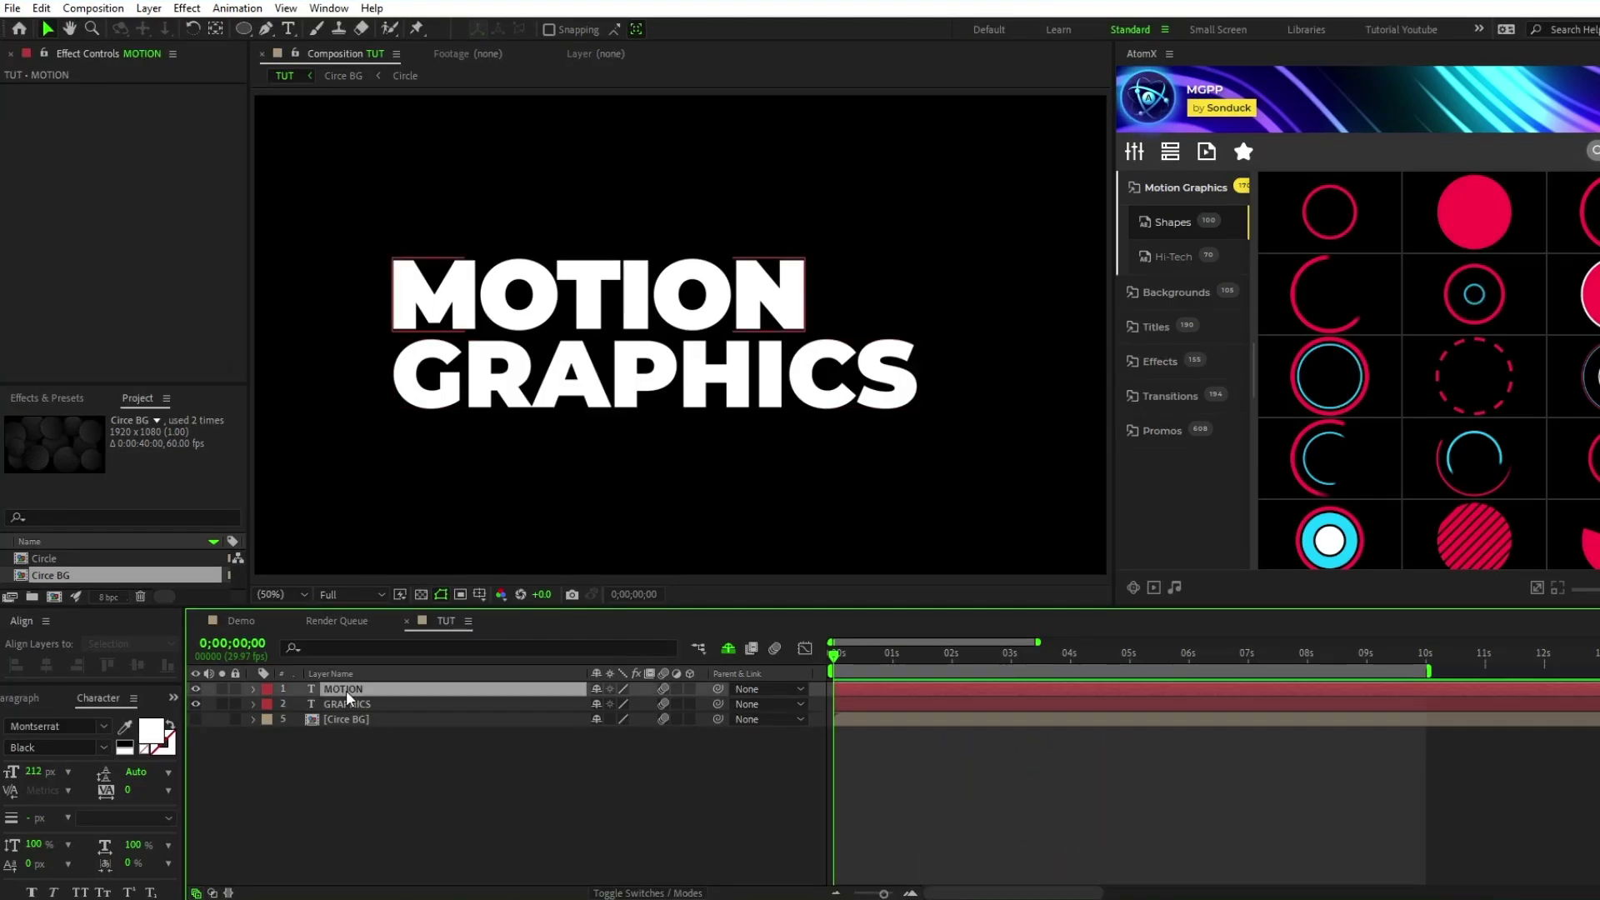
# Step: Add a Tracking animator with Opacity to MOTION and squeeze the tracking to -135
pyautogui.click(347, 690)
pyautogui.click(255, 689)
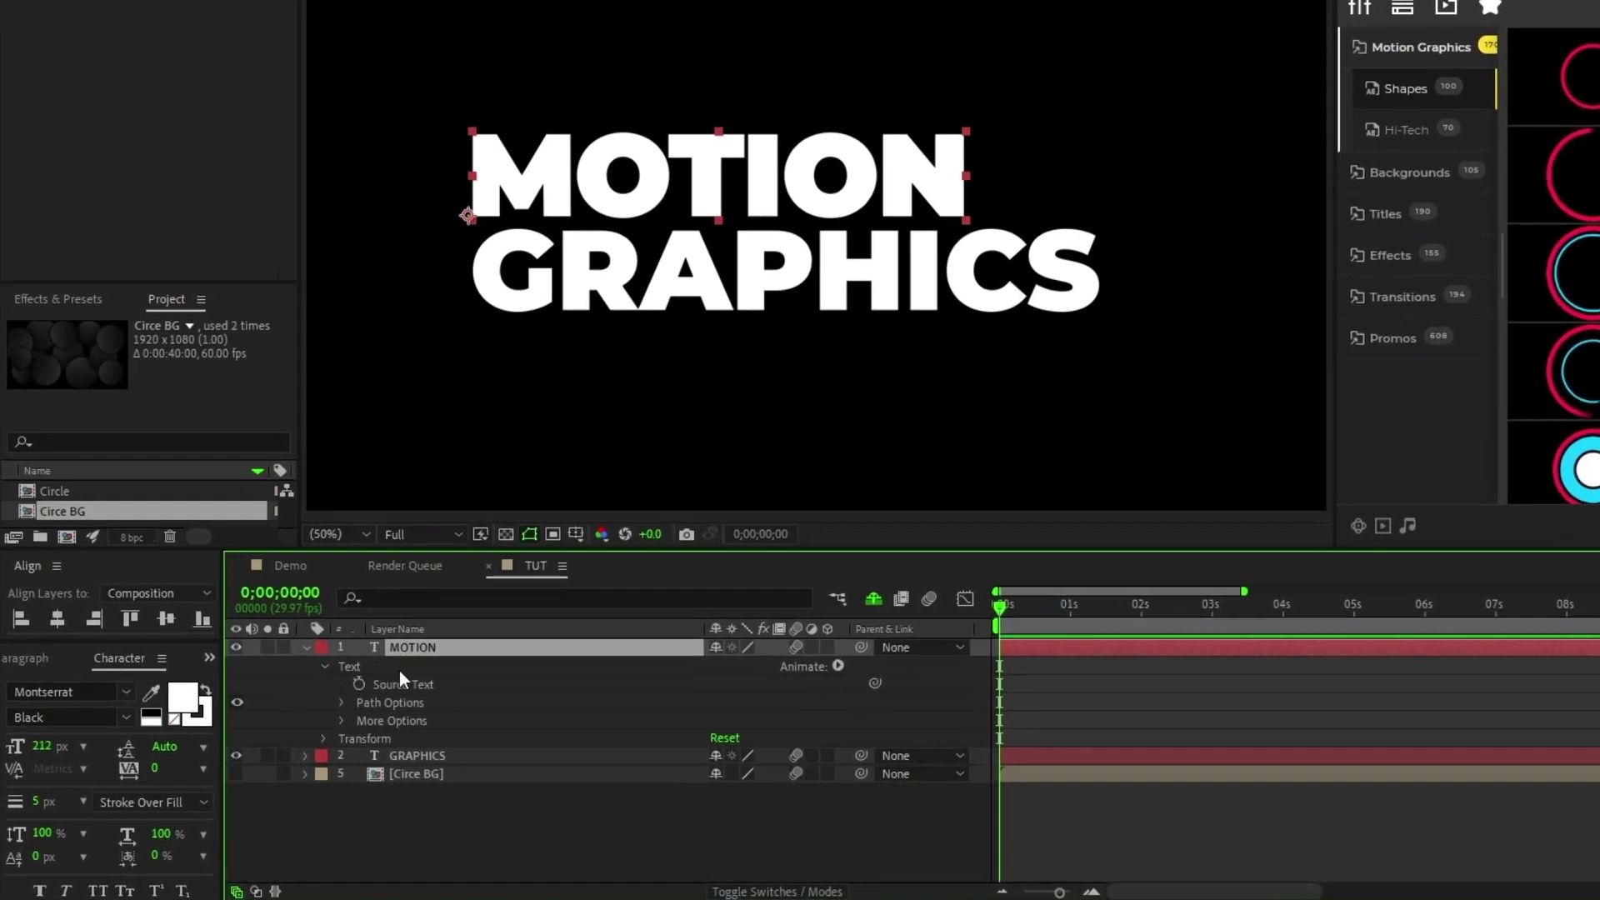
pyautogui.click(699, 705)
pyautogui.click(766, 578)
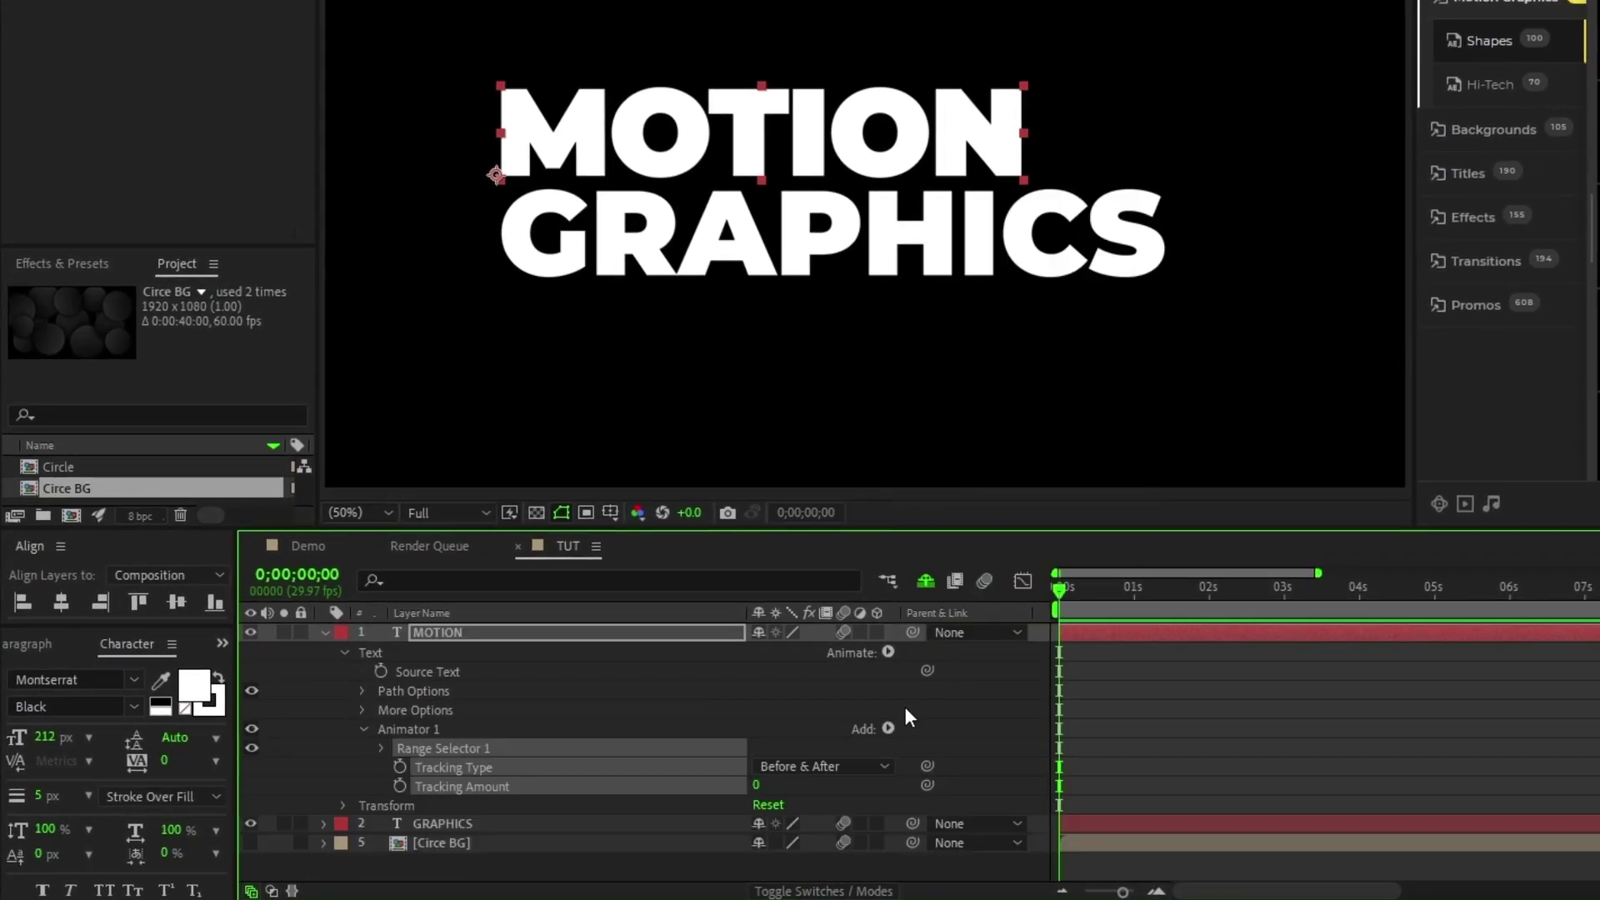
pyautogui.click(888, 728)
pyautogui.moveTo(967, 737)
pyautogui.click(1090, 460)
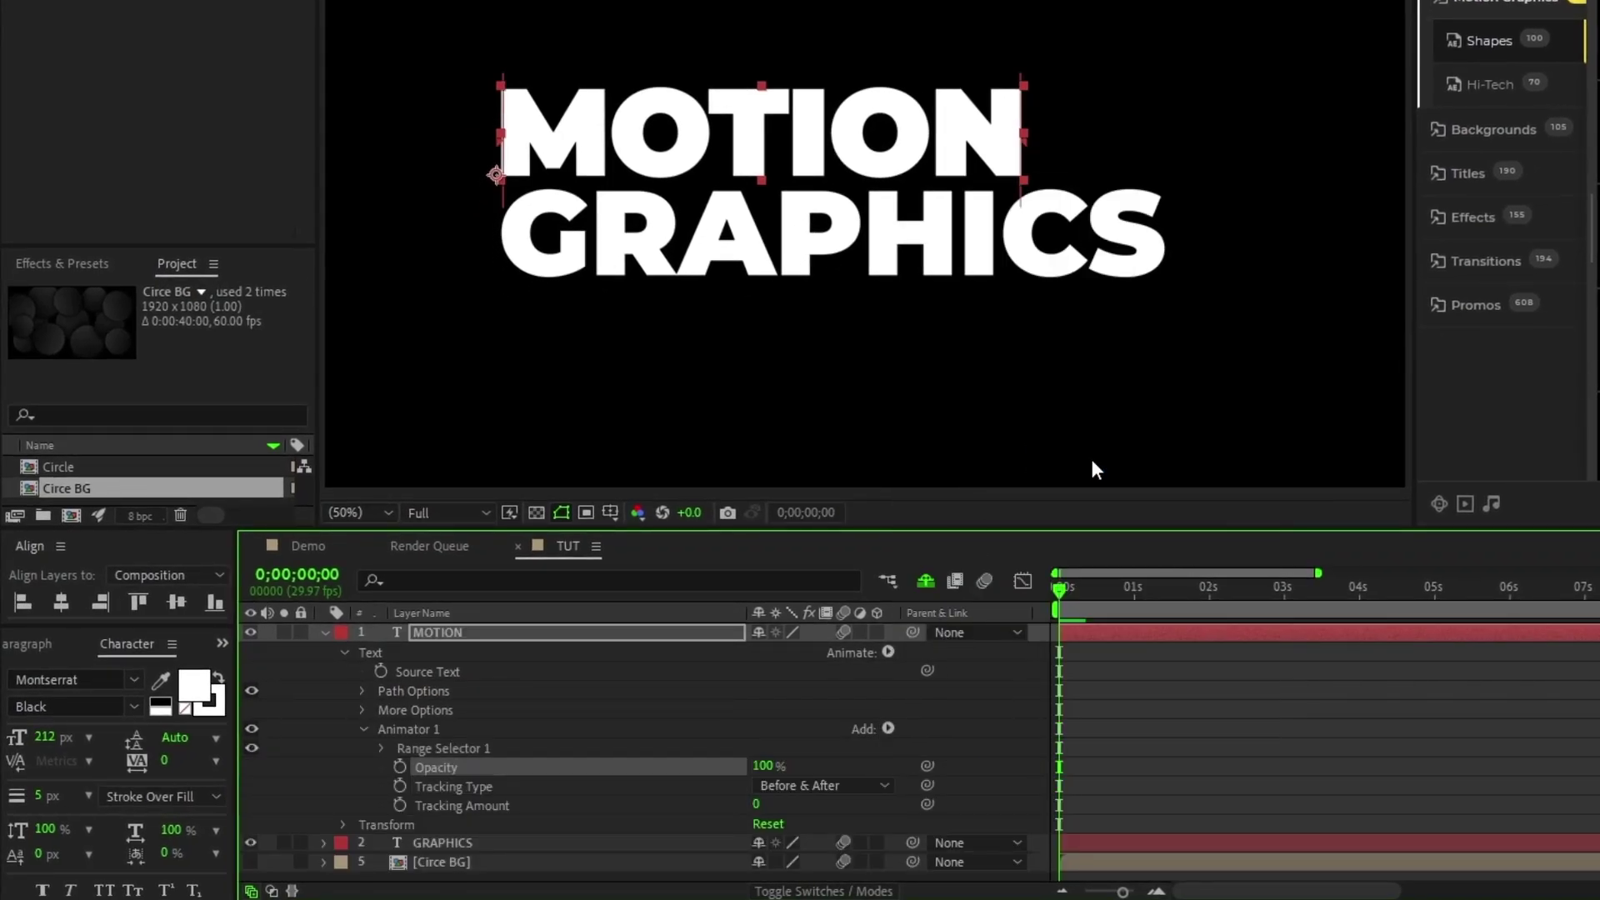
pyautogui.moveTo(755, 804); pyautogui.dragTo(613, 816)
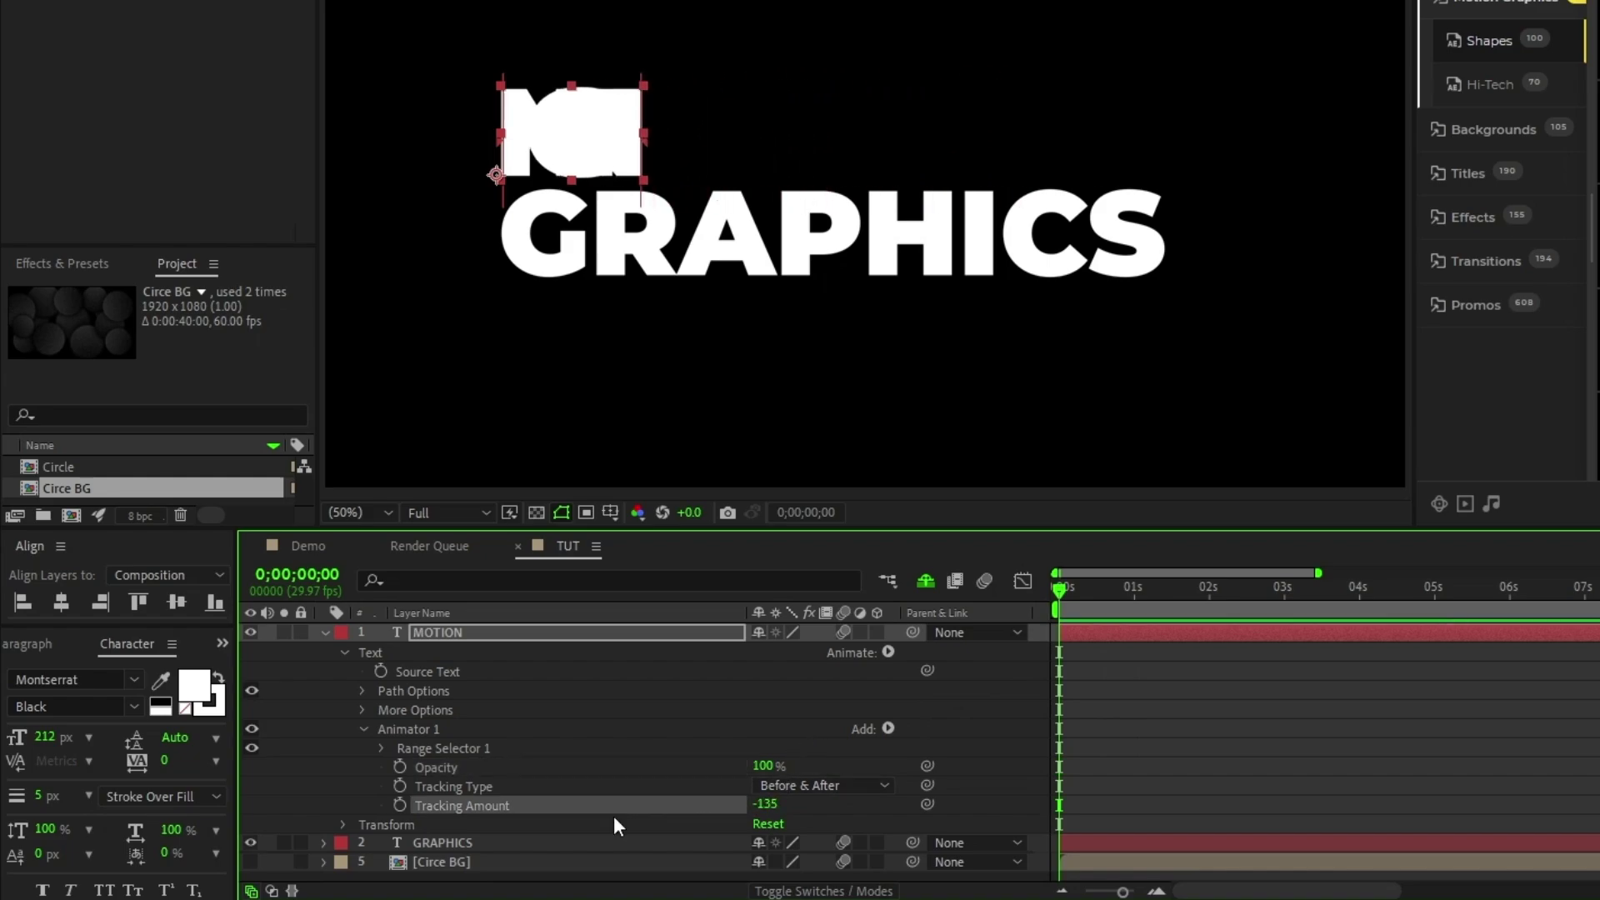
# Step: Set animator Opacity to 0% and keyframe range Start from 0% at 0s to 100% at 3;10
pyautogui.click(639, 774)
pyautogui.click(381, 748)
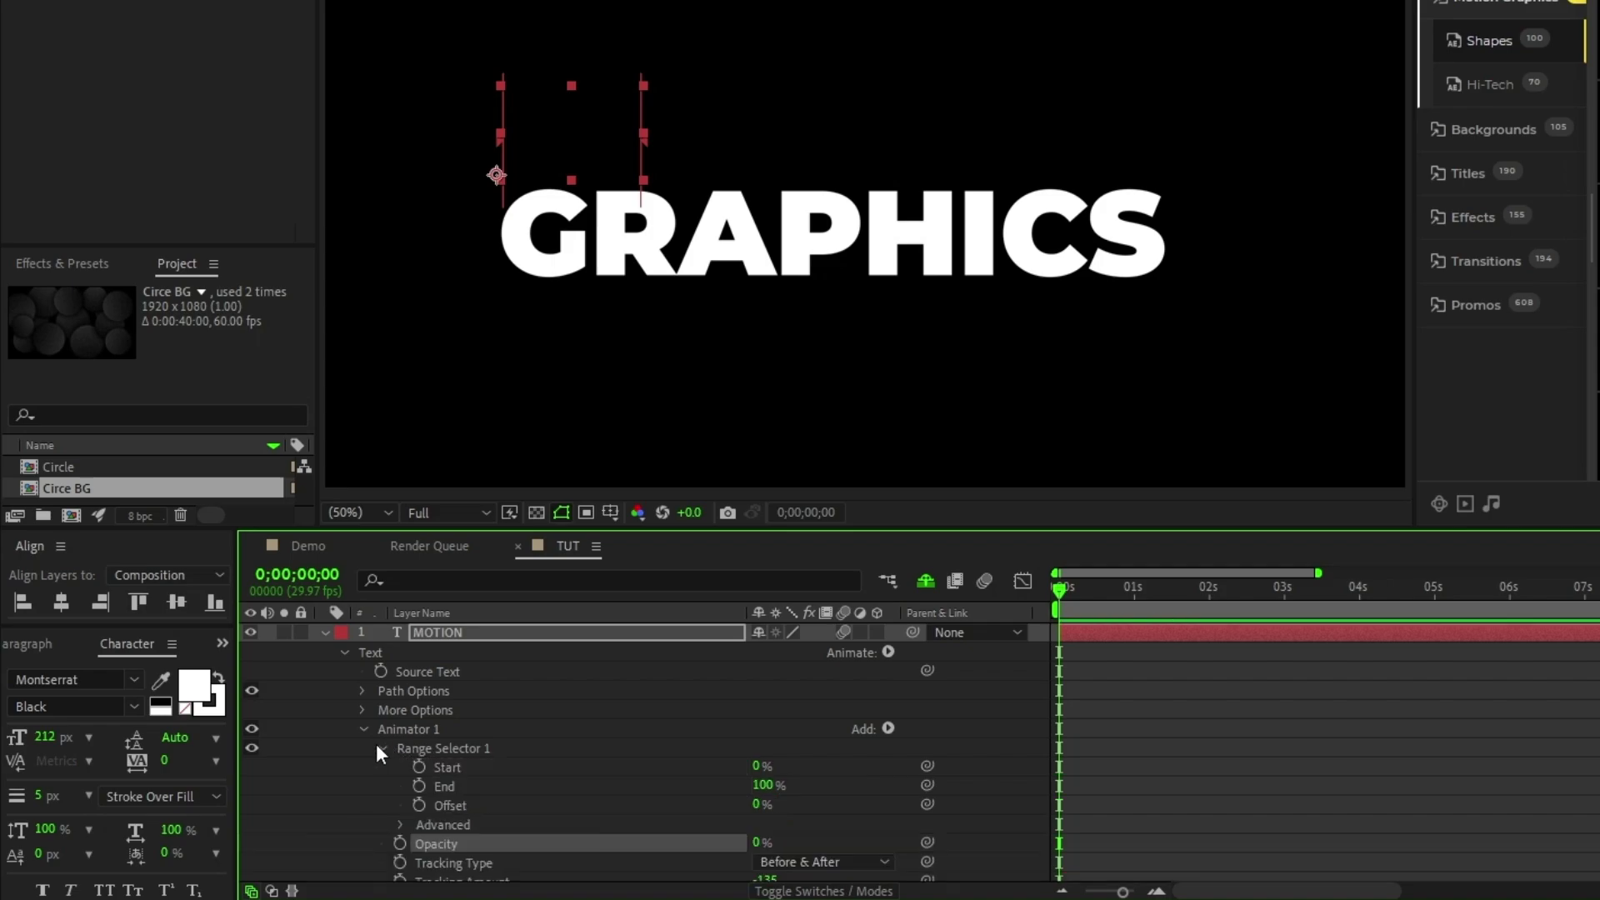
pyautogui.click(420, 767)
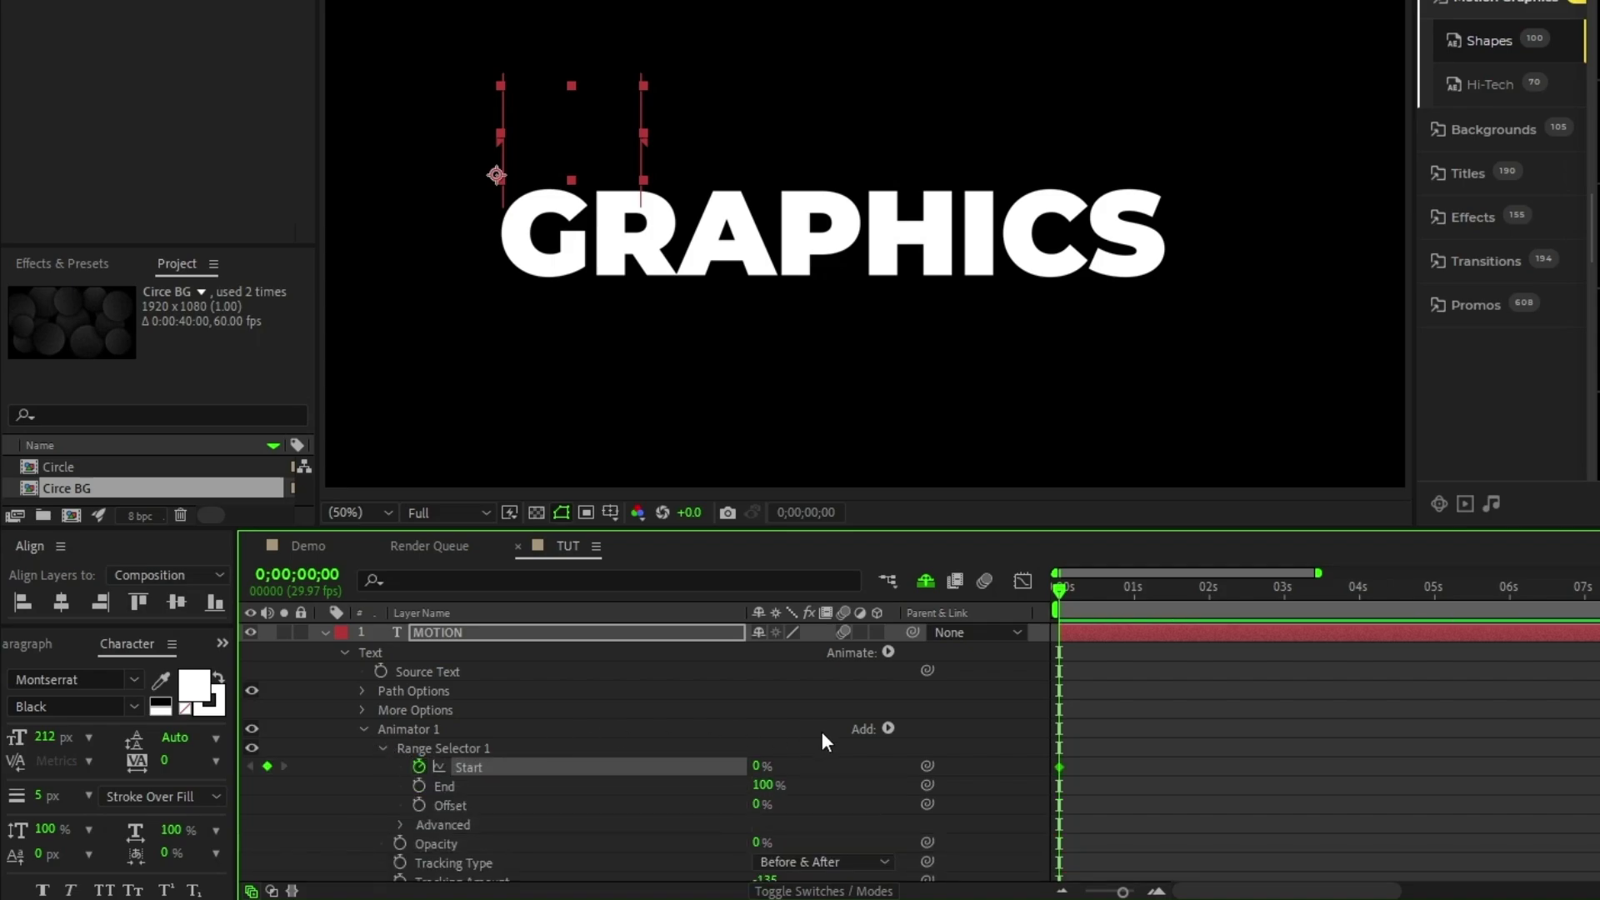
pyautogui.press('space')
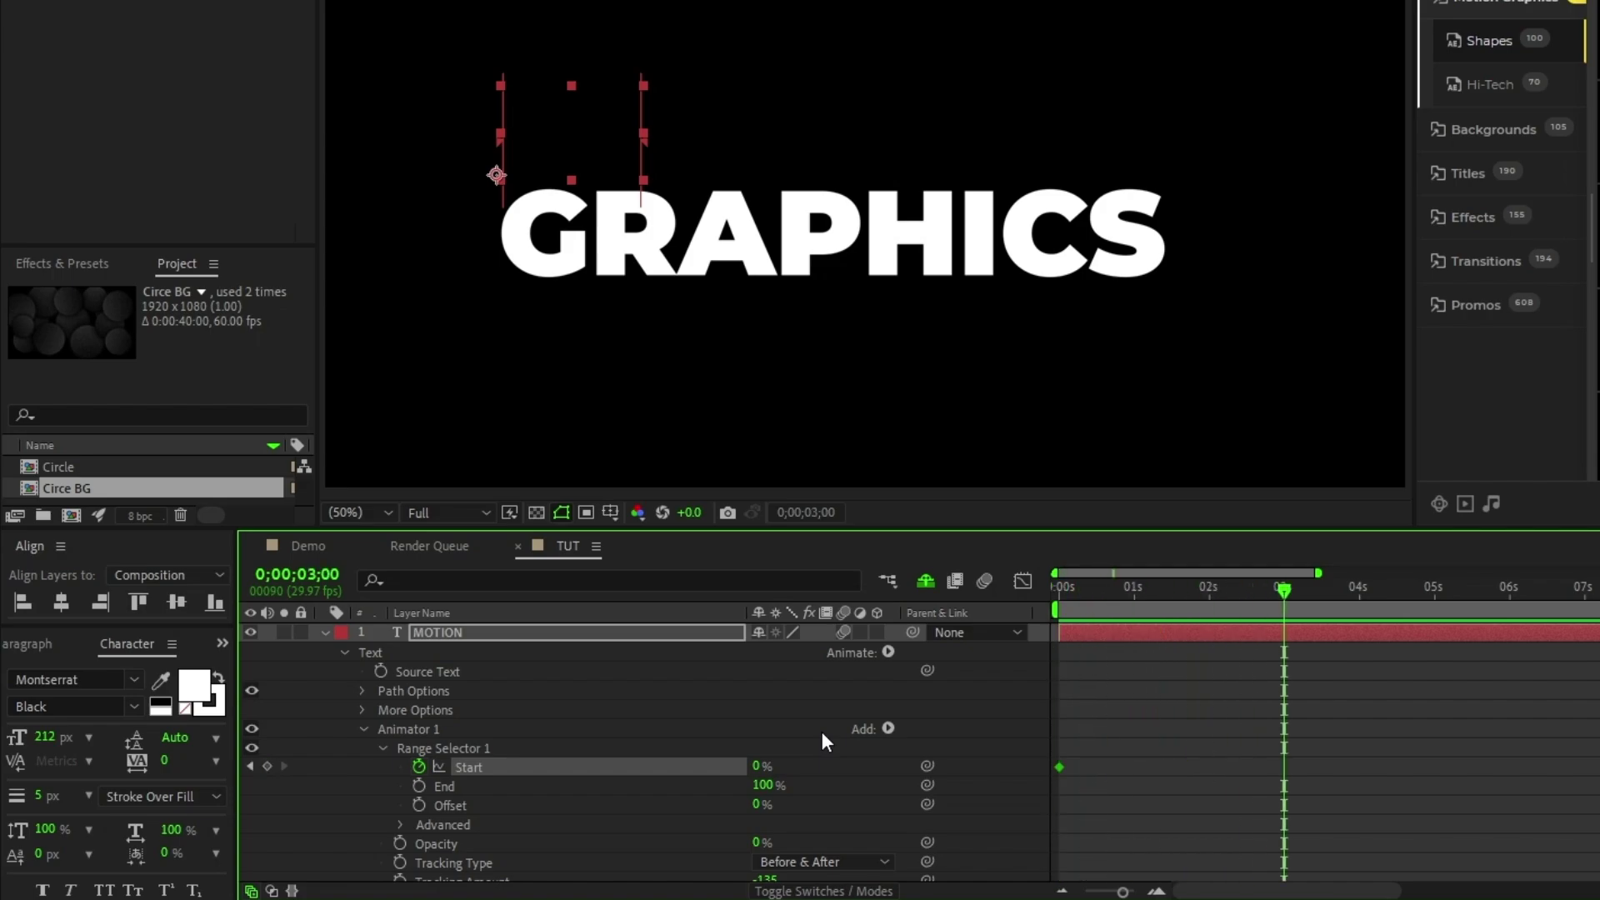
pyautogui.press('space')
pyautogui.moveTo(757, 766); pyautogui.dragTo(938, 773)
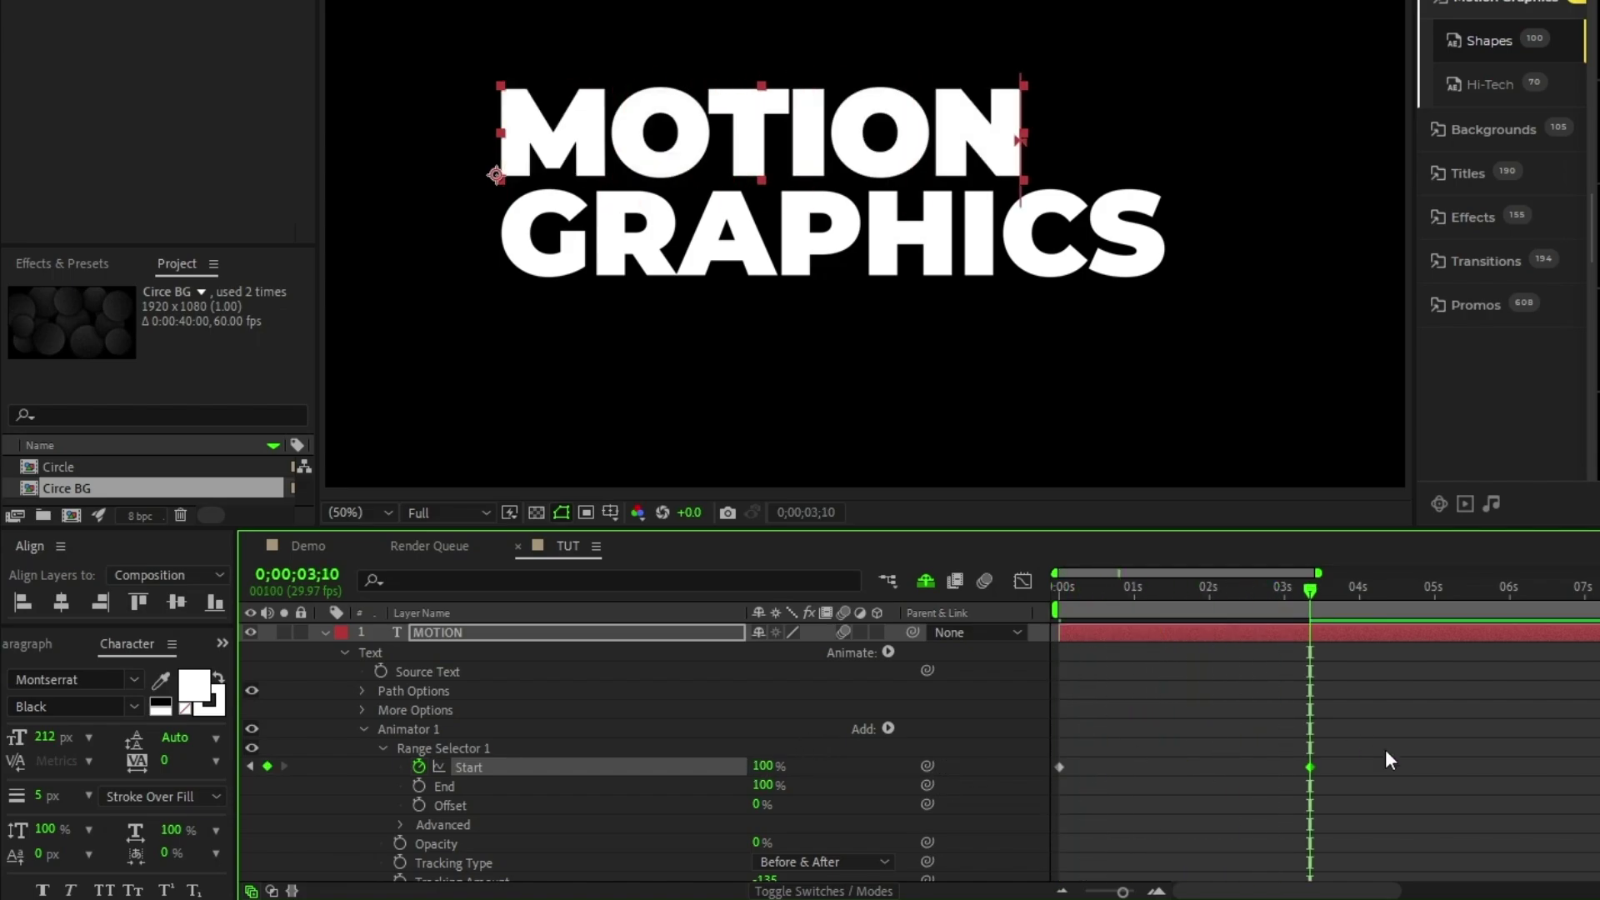
pyautogui.moveTo(1383, 751); pyautogui.dragTo(1047, 795)
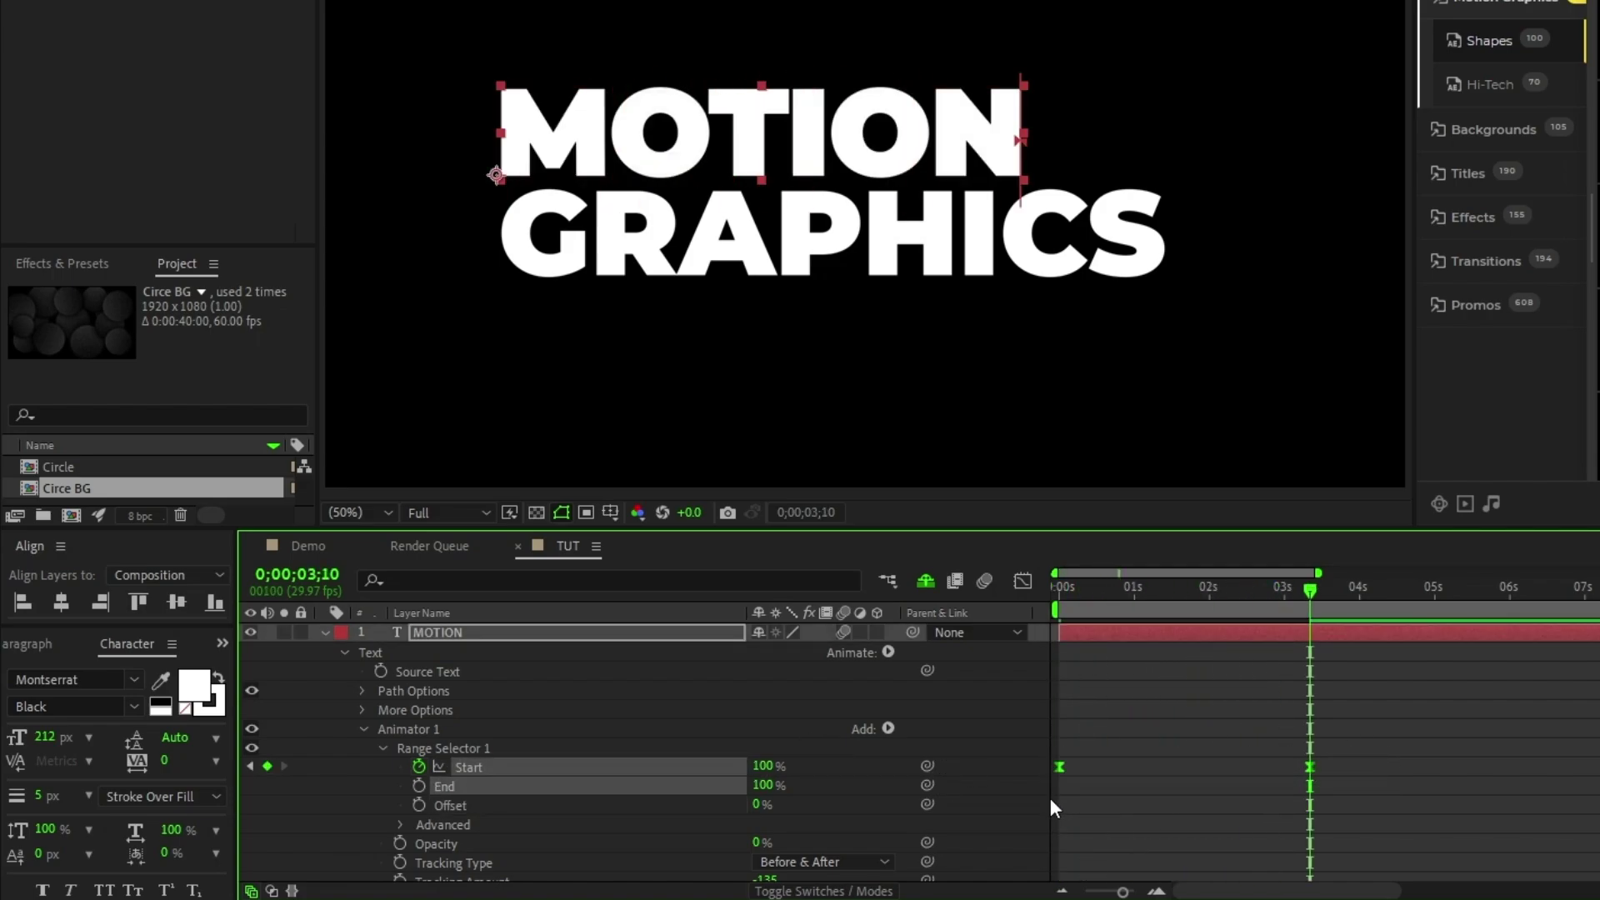
pyautogui.click(324, 633)
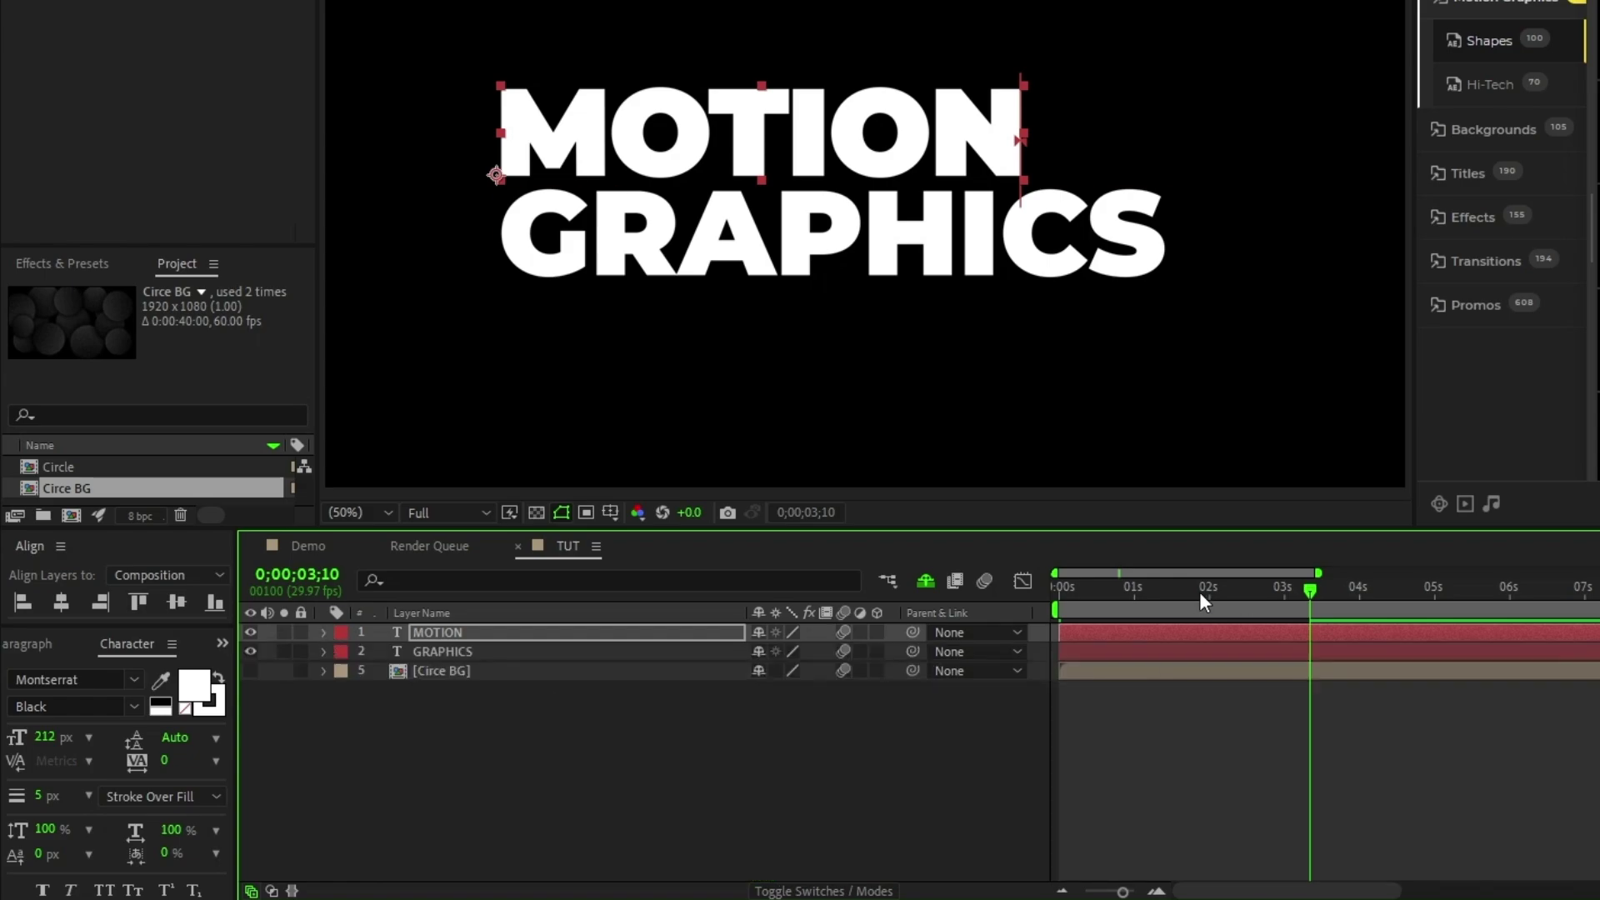
pyautogui.moveTo(1202, 596); pyautogui.dragTo(1056, 605)
# Step: Create outline shapes from the GRAPHICS text layer
pyautogui.click(457, 648)
pyautogui.rightClick(455, 648)
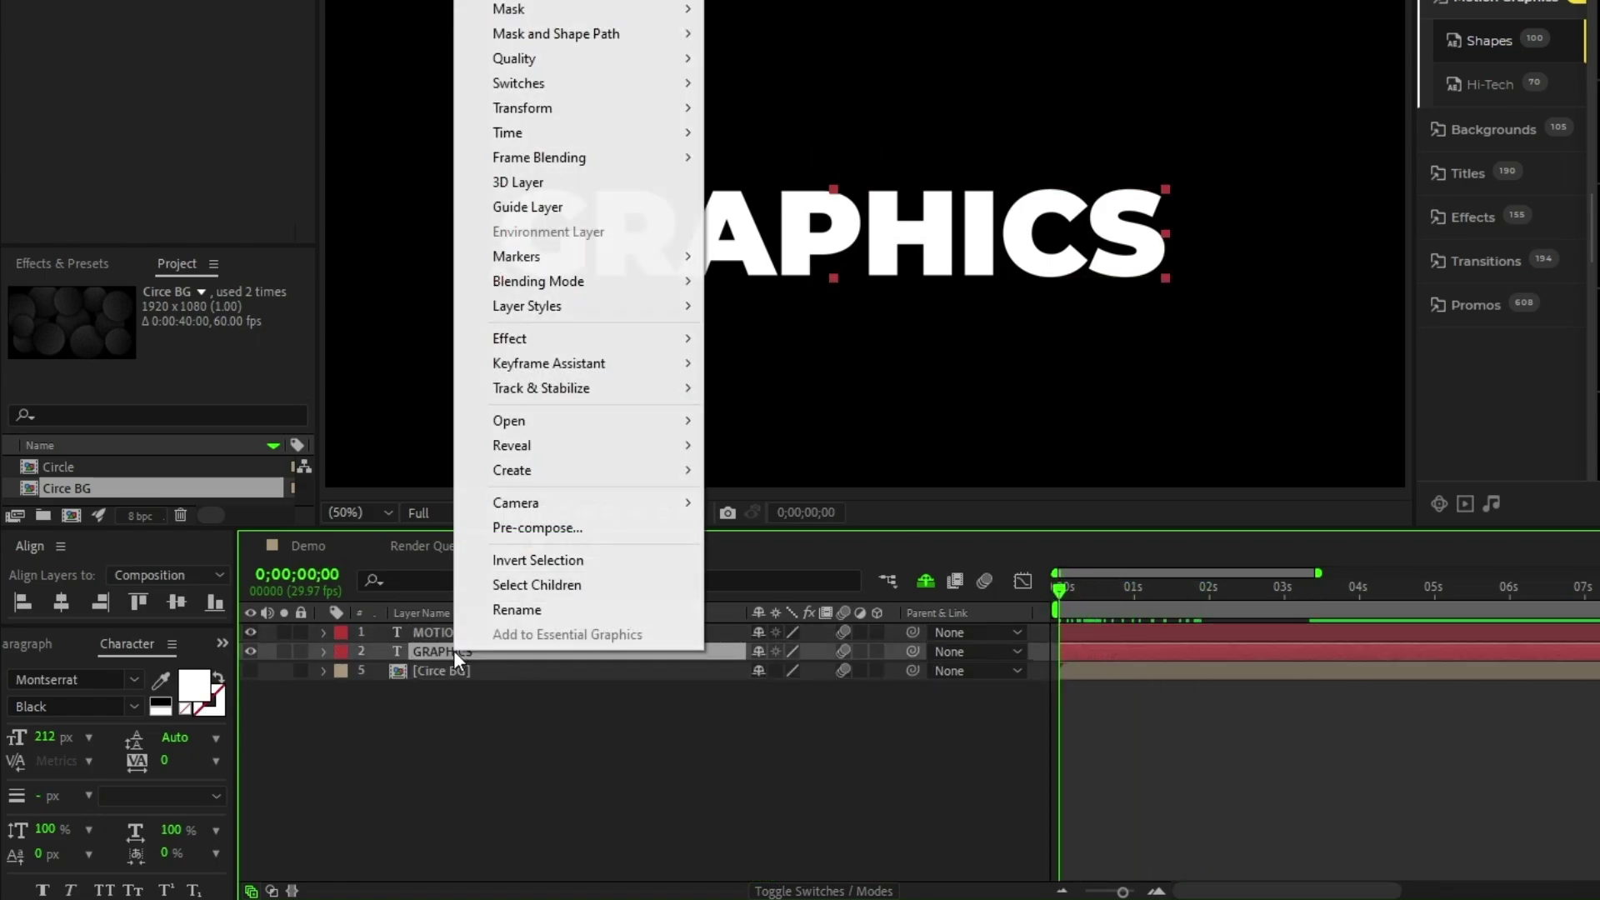
pyautogui.moveTo(651, 476)
pyautogui.click(807, 495)
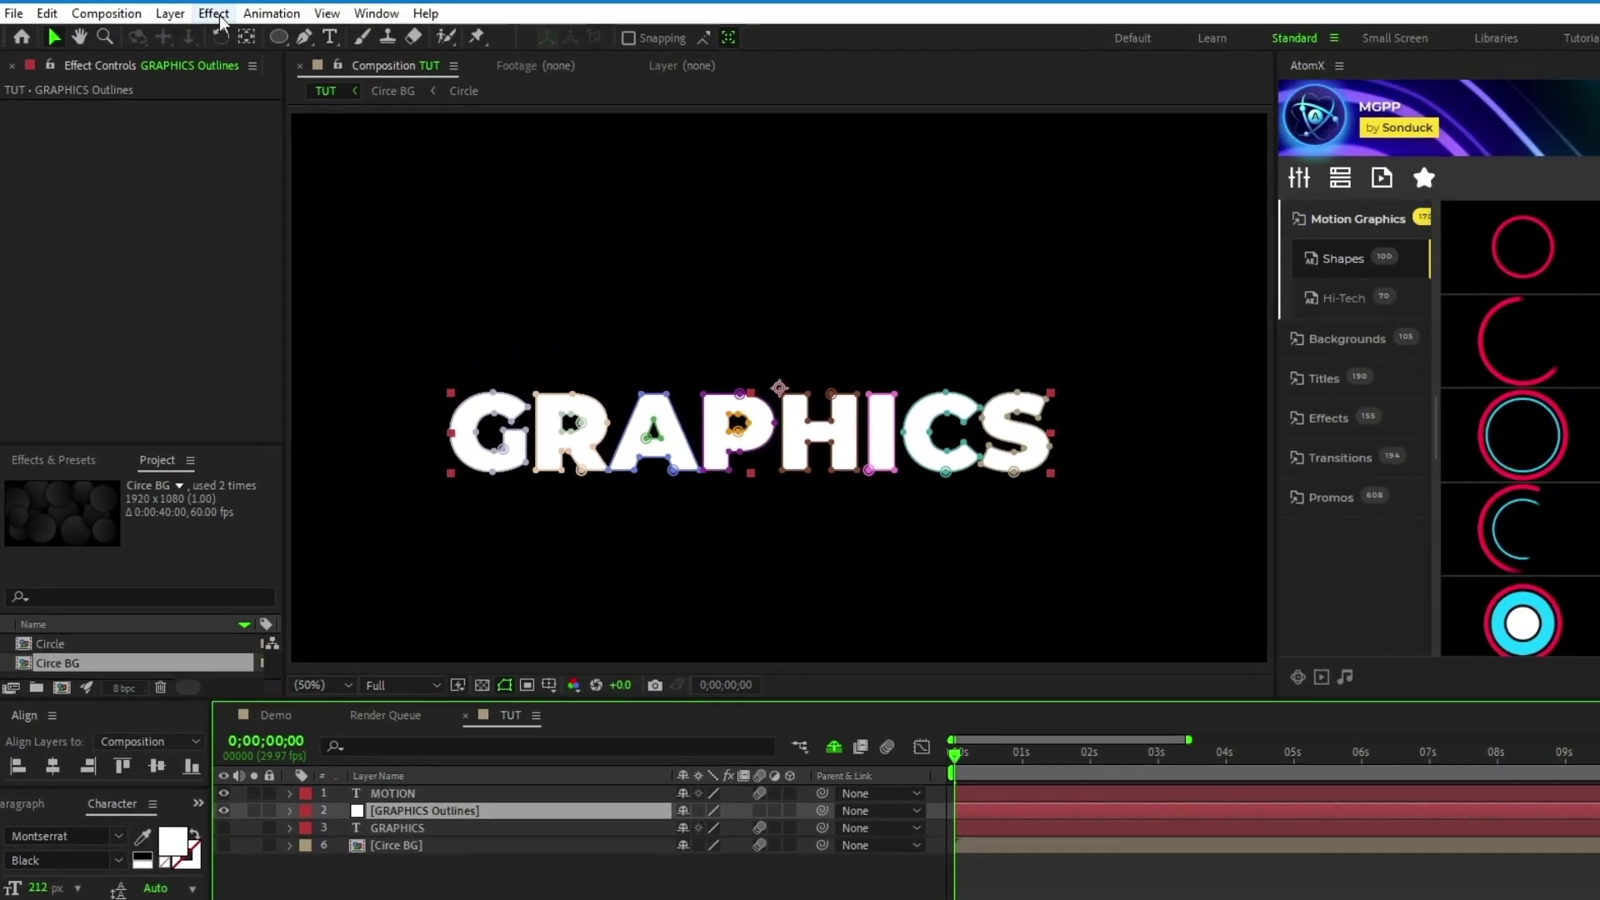
# Step: Apply a Stroke effect to all letter paths with brush size 4, showing only the stroke
pyautogui.click(214, 13)
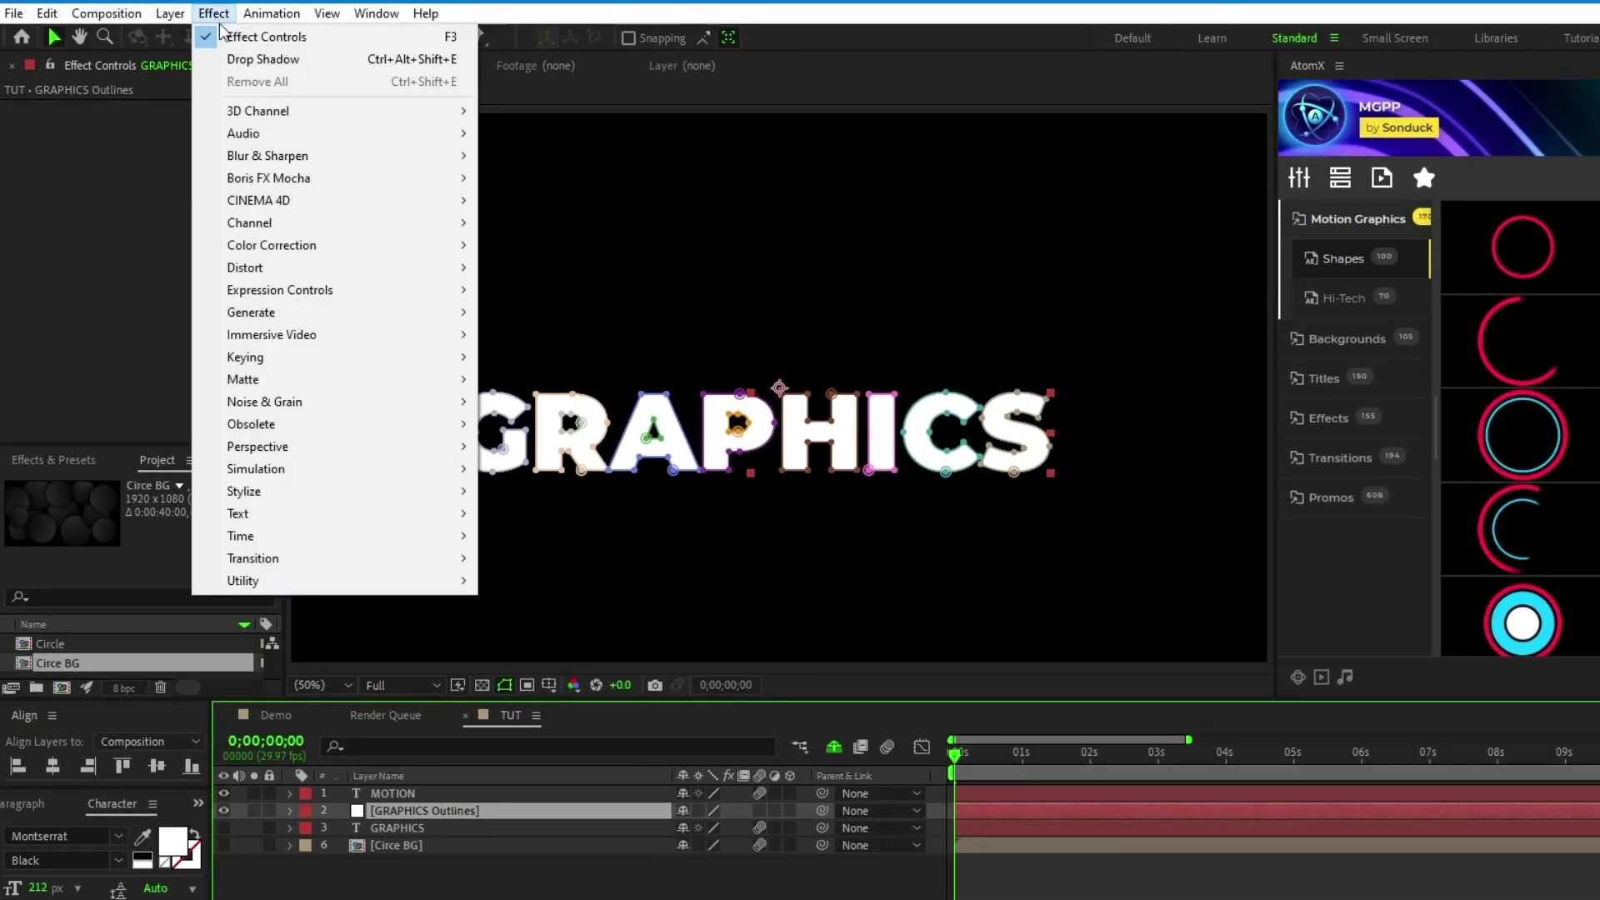
pyautogui.moveTo(385, 317)
pyautogui.click(521, 826)
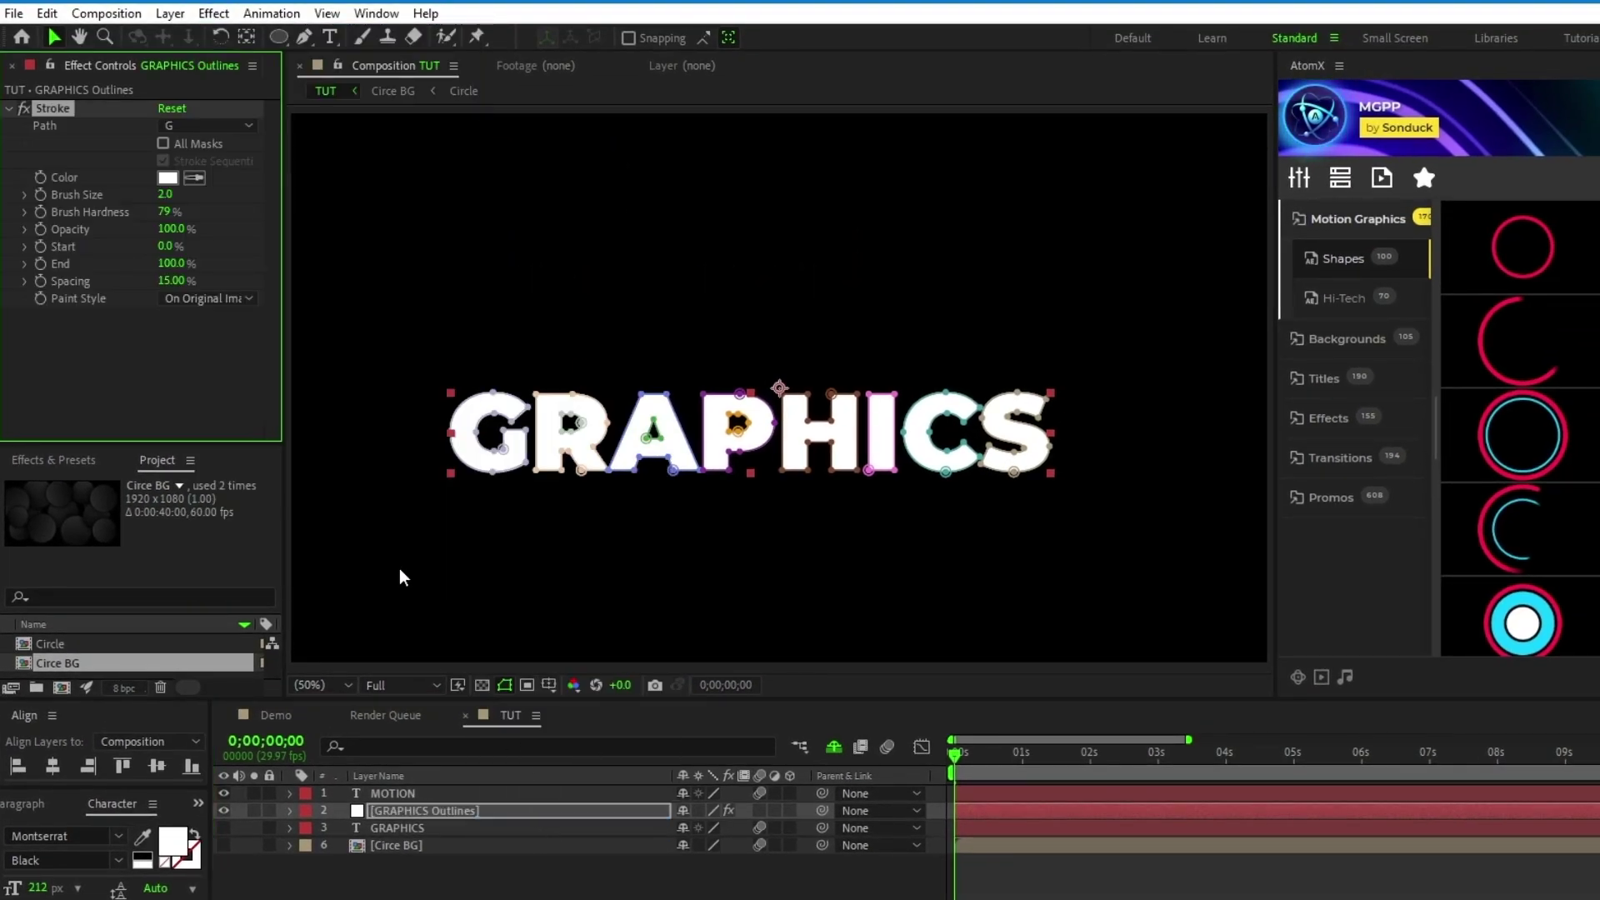
pyautogui.click(162, 144)
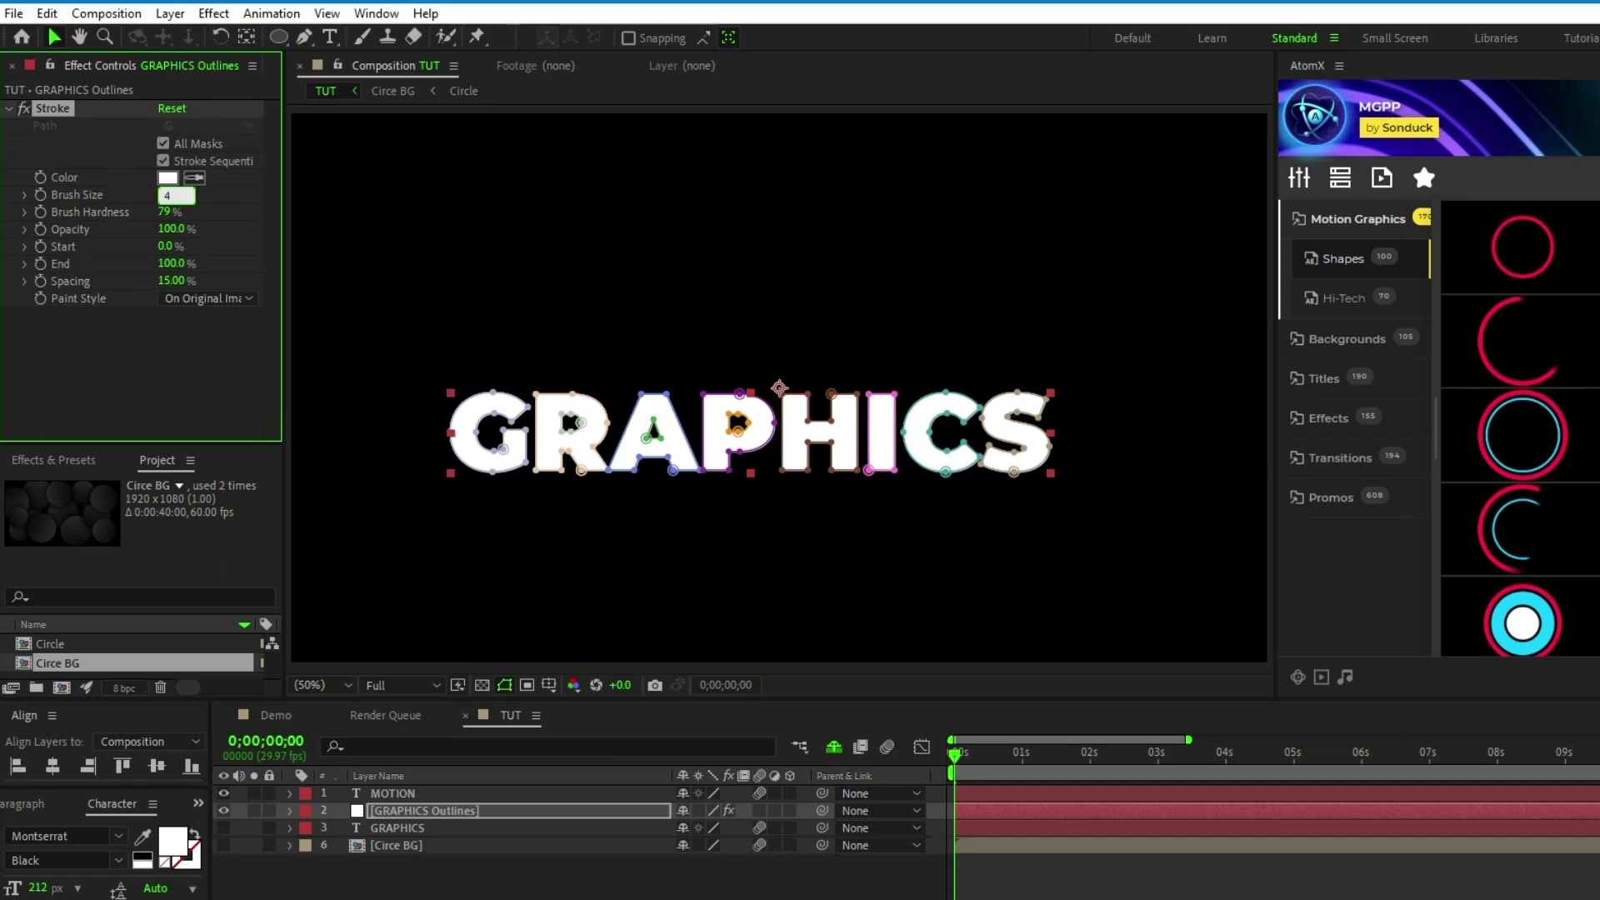
pyautogui.write('4')
pyautogui.press('Return')
pyautogui.click(209, 298)
pyautogui.click(240, 371)
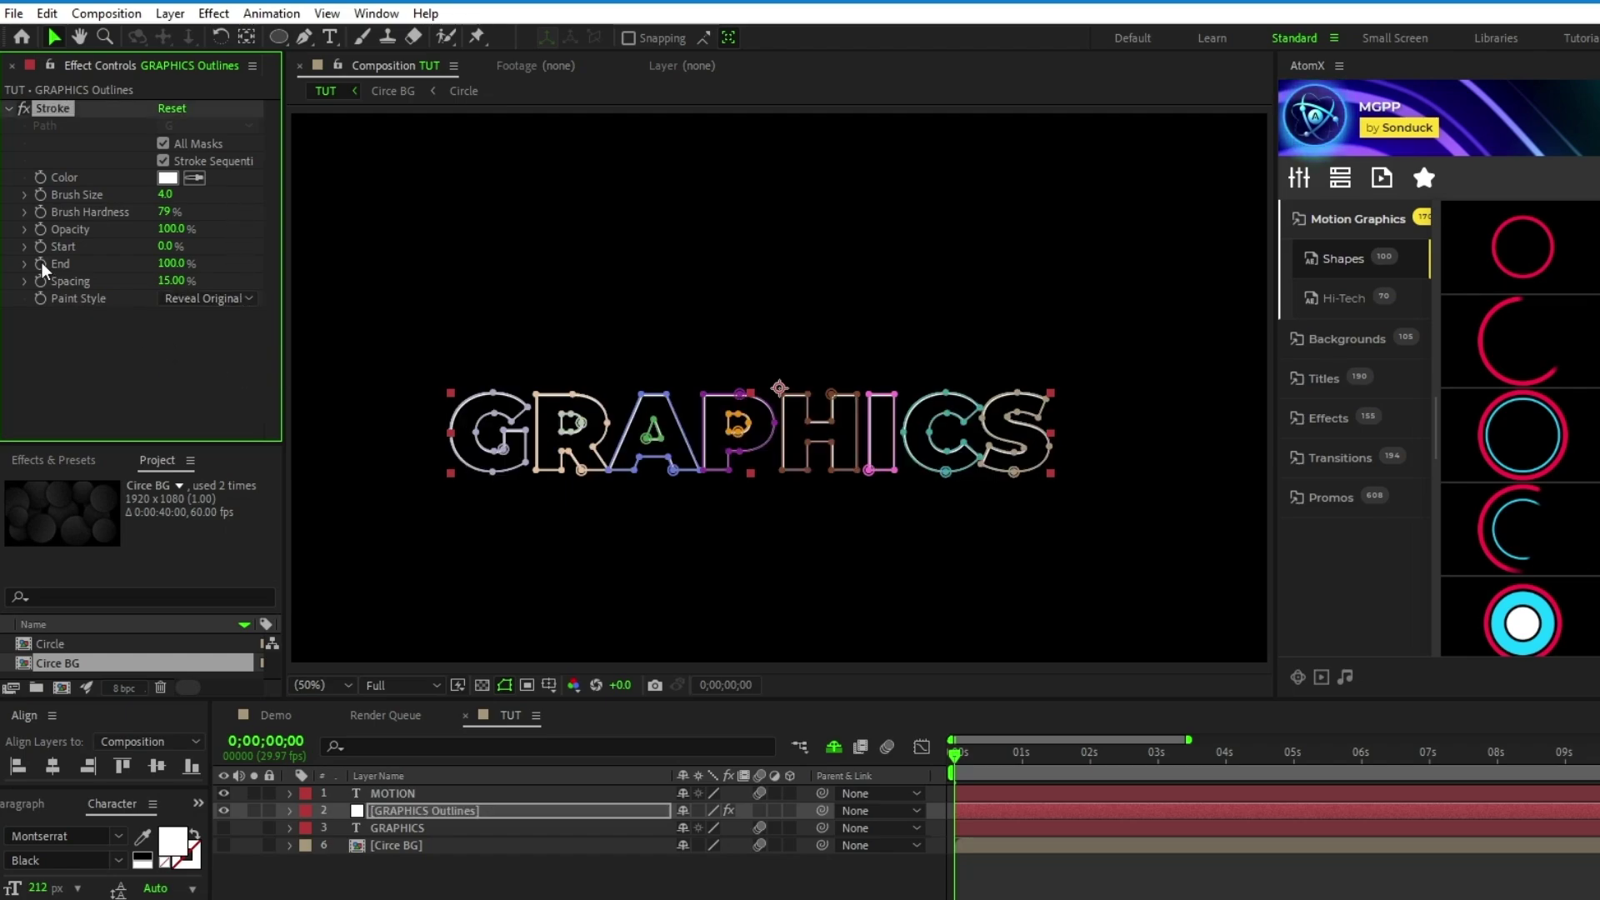
# Step: Keyframe the stroke End from 0% at the start to 100% at 3;10
pyautogui.moveTo(172, 269); pyautogui.dragTo(51, 302)
pyautogui.press('space')
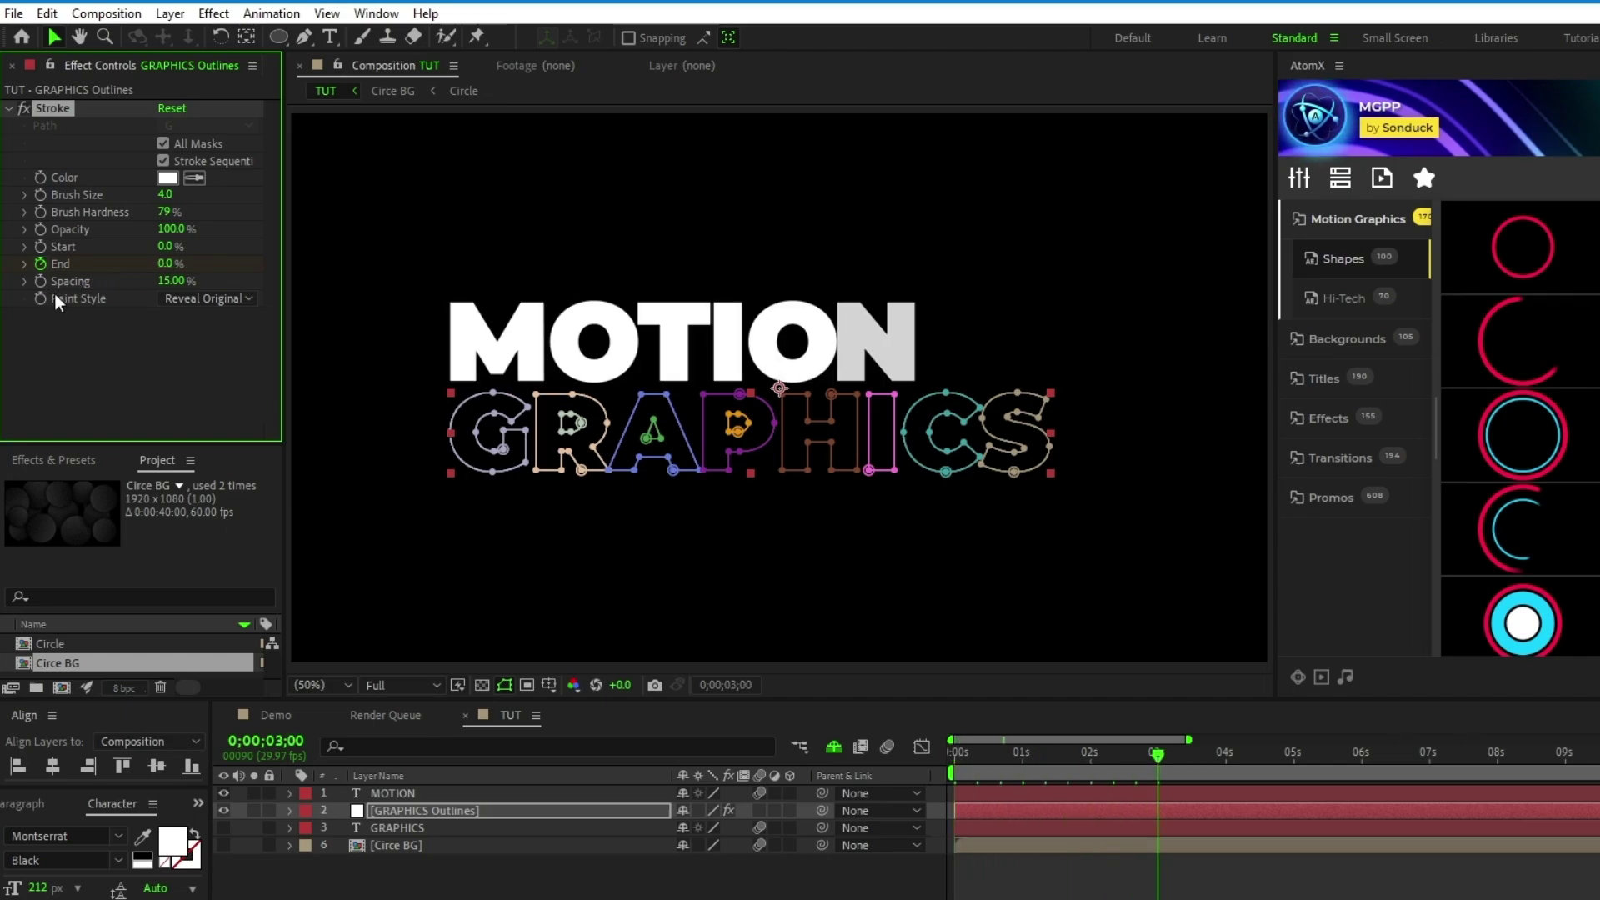
pyautogui.moveTo(165, 264); pyautogui.dragTo(382, 288)
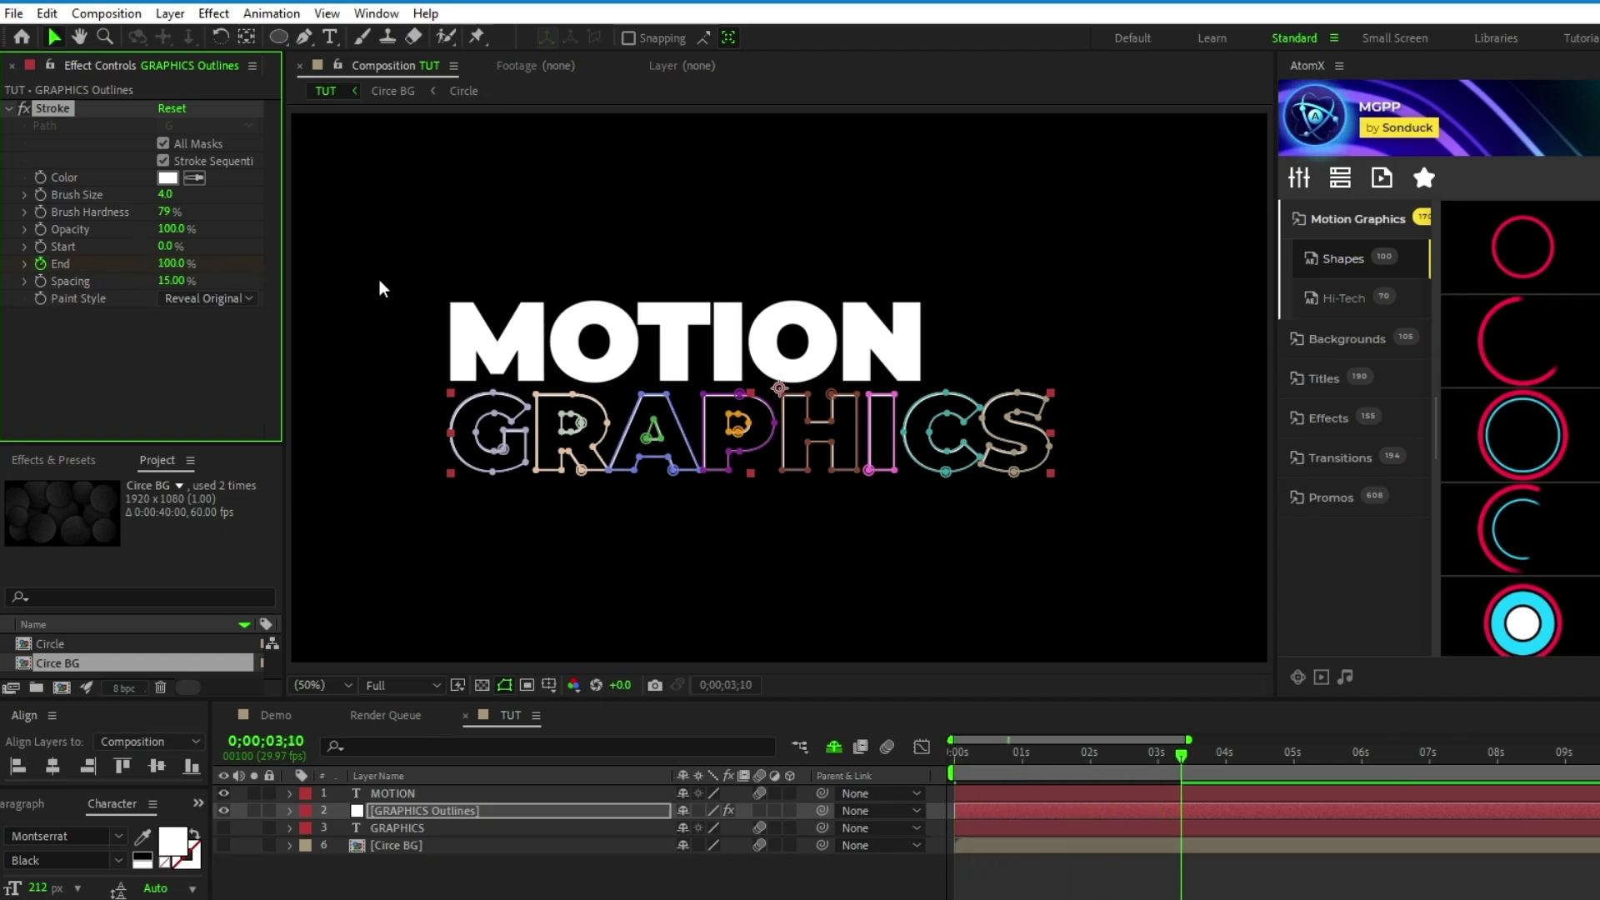
pyautogui.press('u')
pyautogui.click(291, 812)
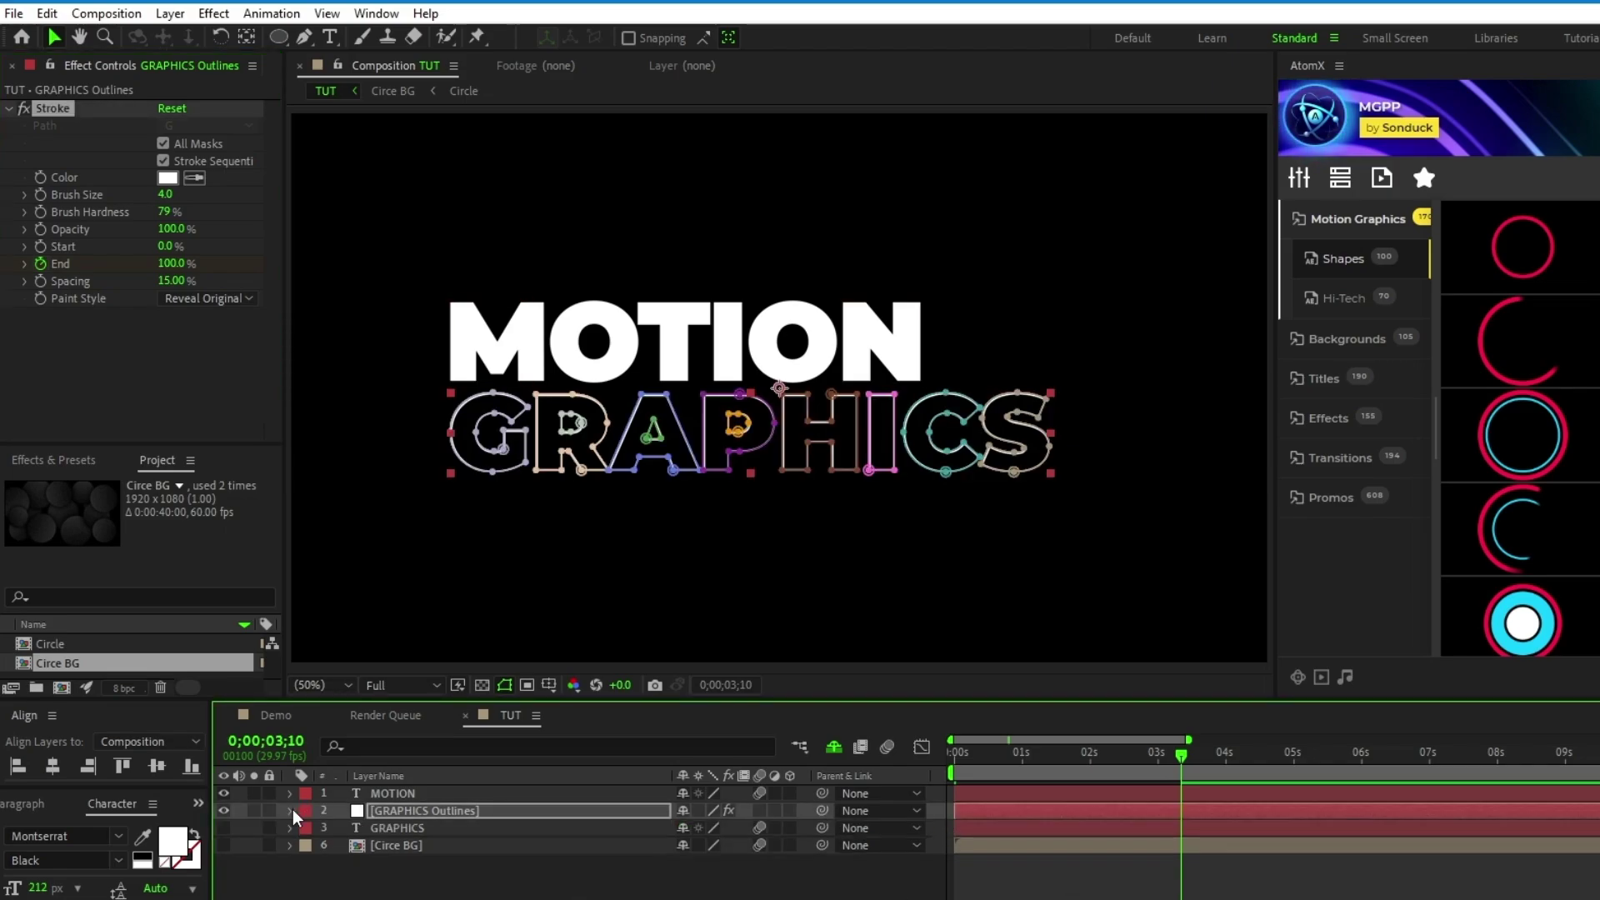
# Step: Pre-compose the outline layer, duplicate it, and shift the copy down to Y 583
pyautogui.rightClick(416, 816)
pyautogui.click(516, 718)
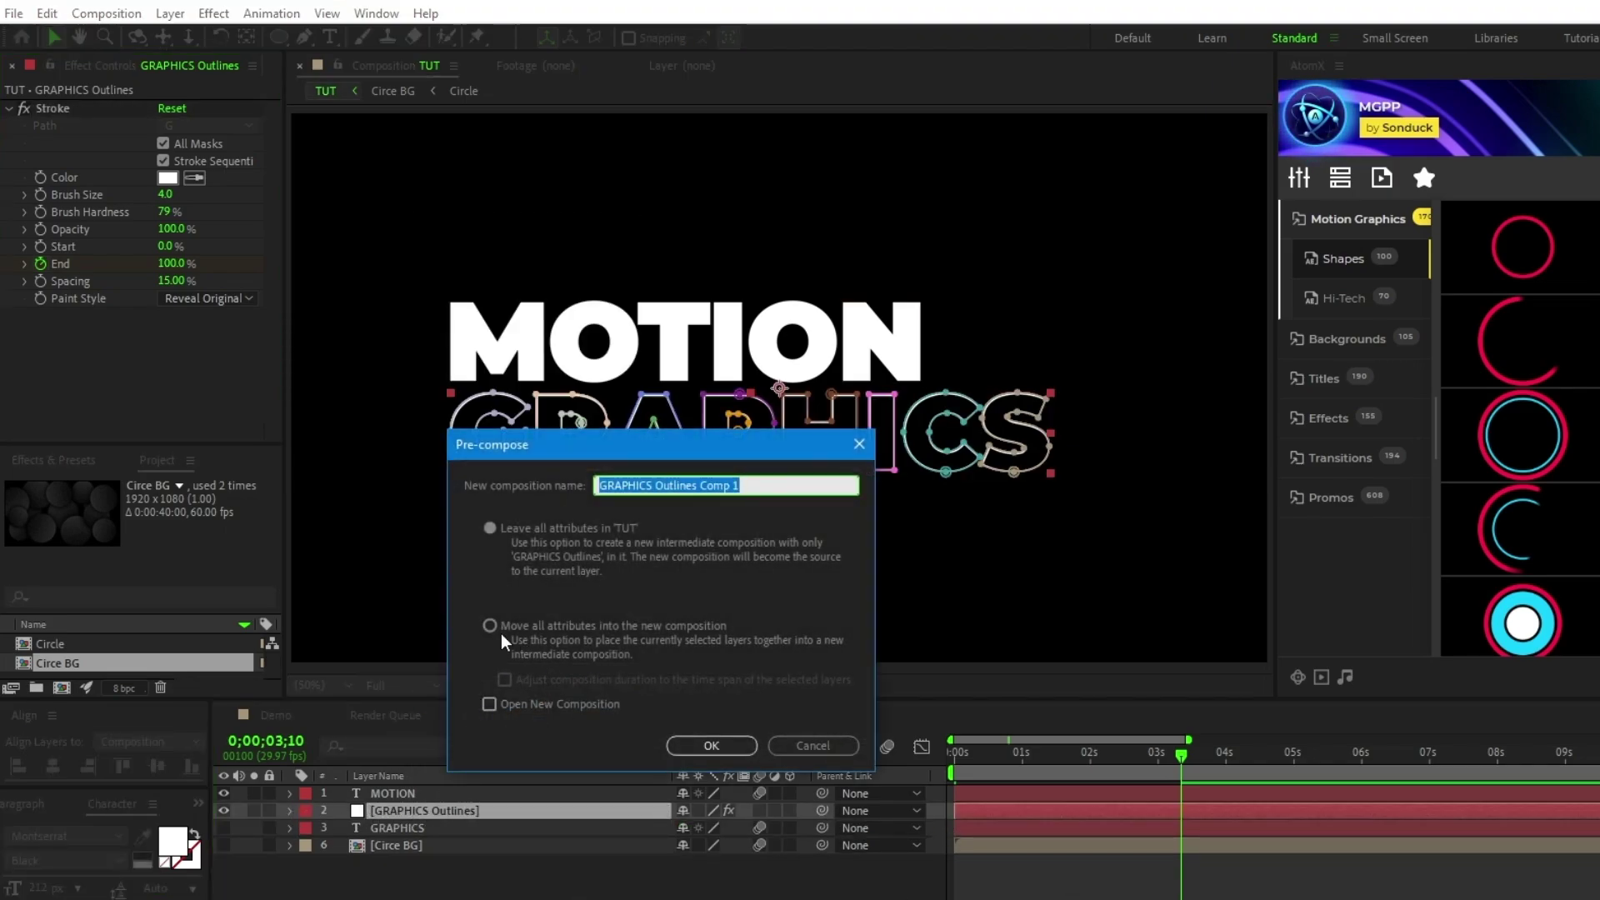
pyautogui.click(746, 749)
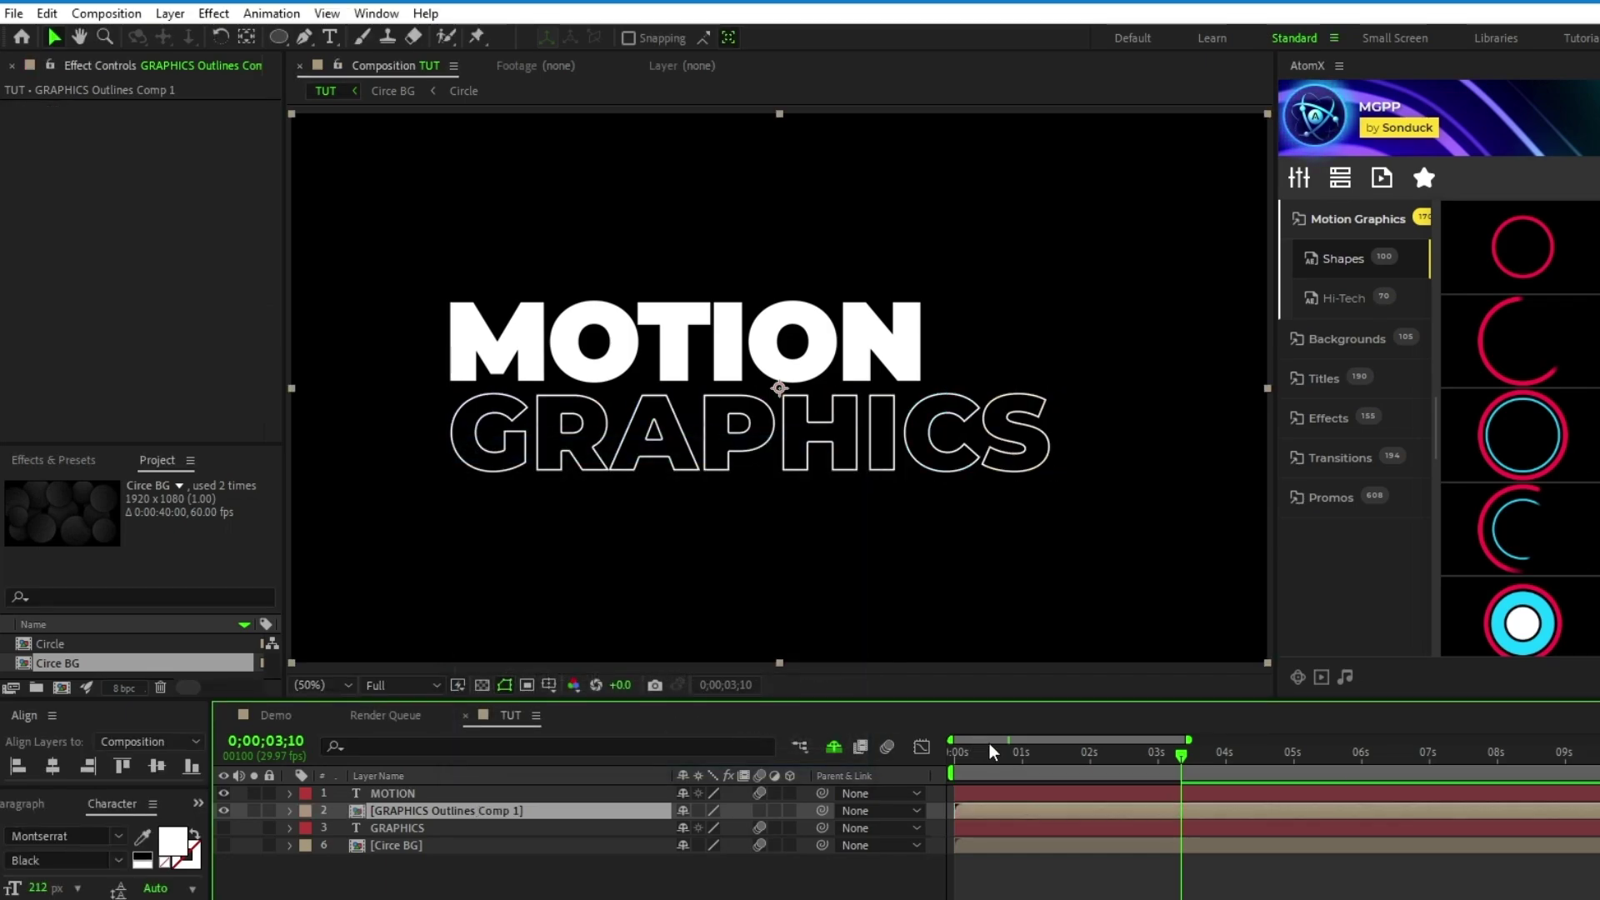
pyautogui.press('space')
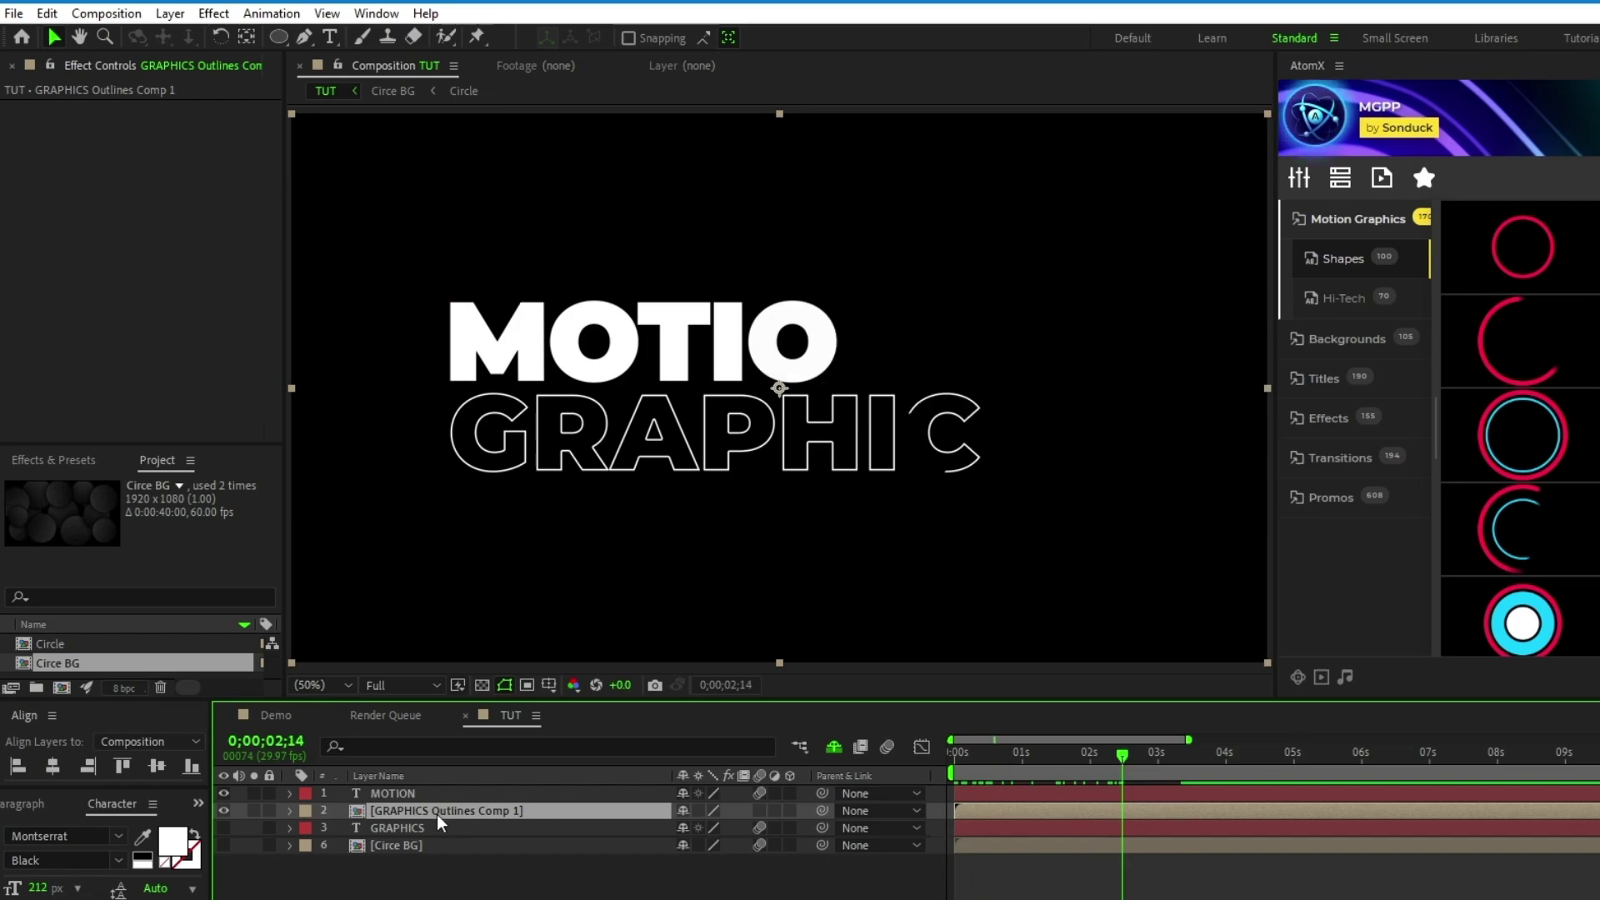
pyautogui.hotkey('ctrl', 'd')
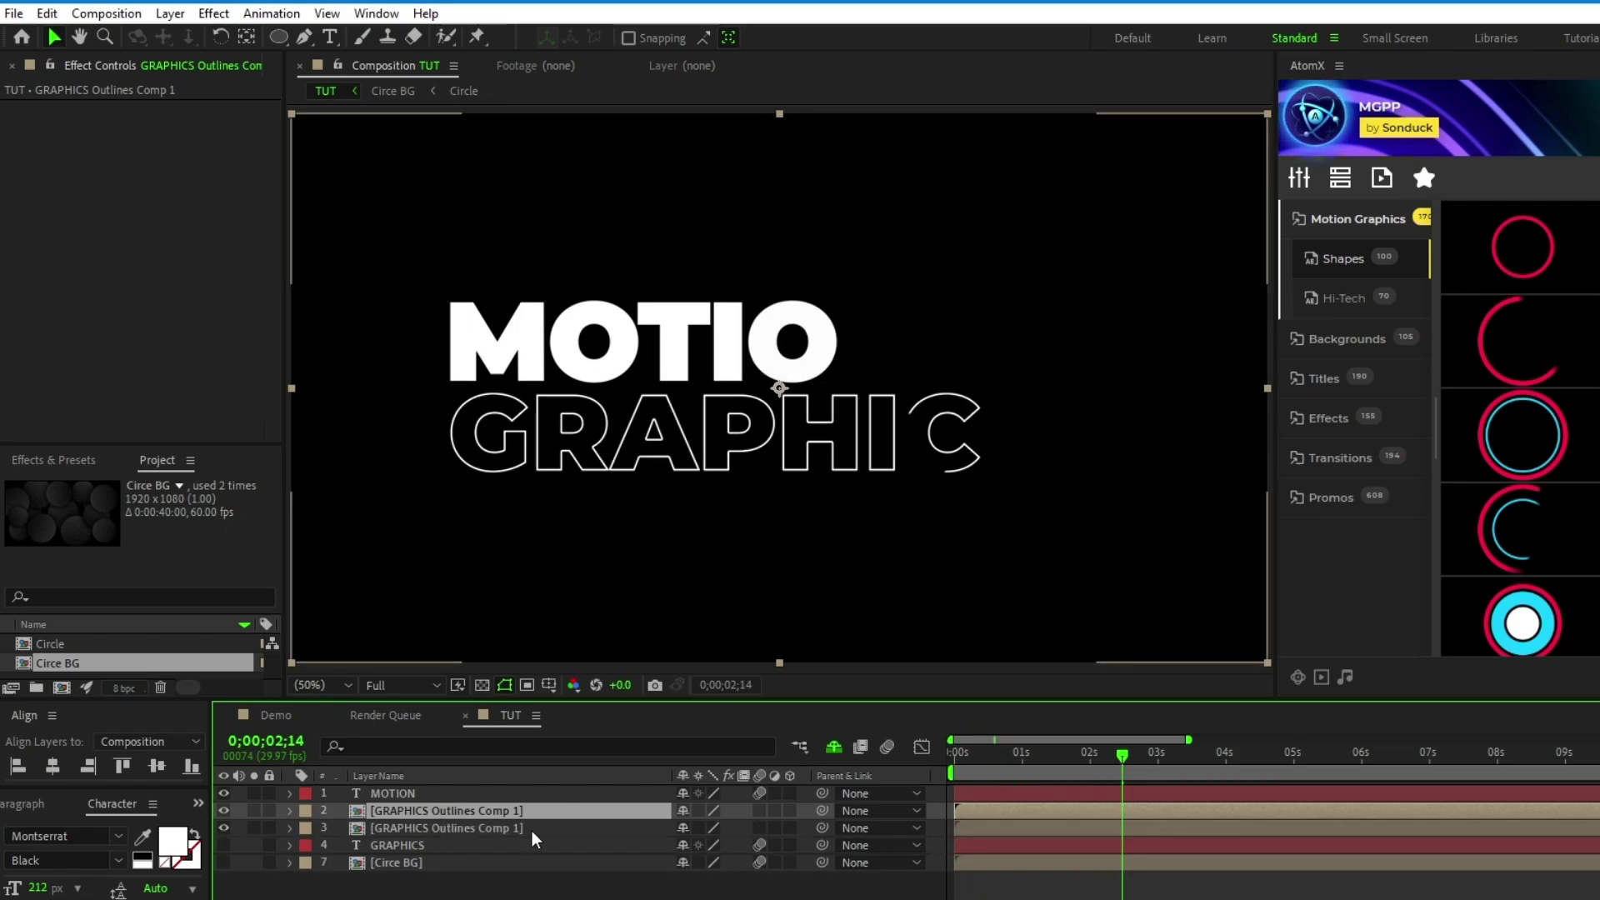
pyautogui.press('p')
pyautogui.moveTo(722, 828); pyautogui.dragTo(793, 839)
pyautogui.press('space')
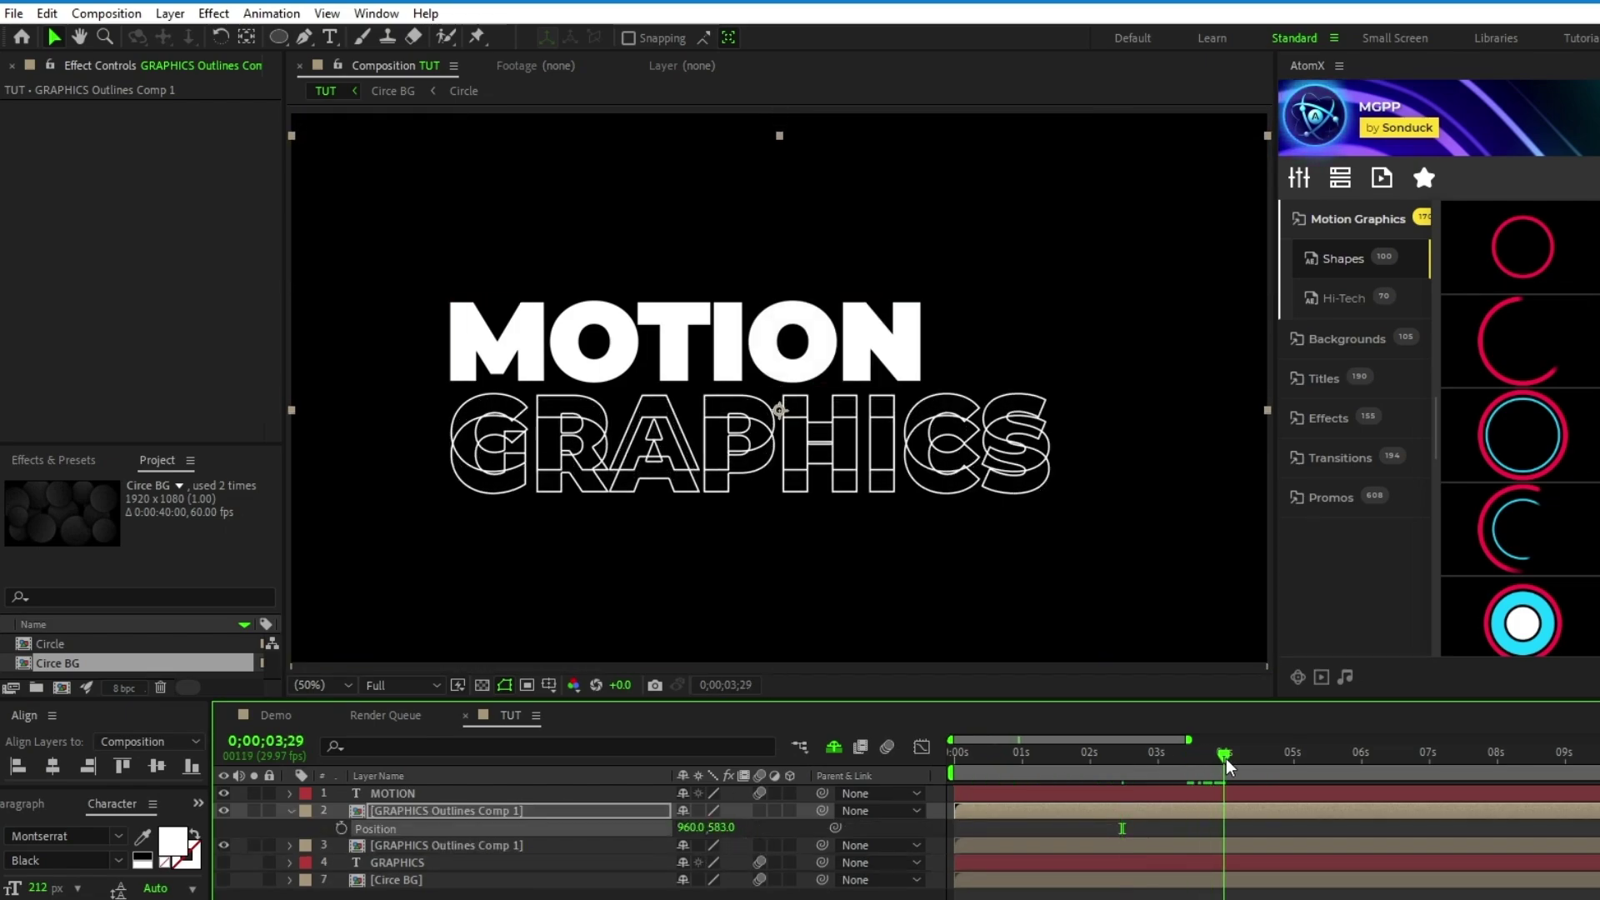
# Step: Mask an outline copy to a rectangular strip below GRAPHICS and move it lower
pyautogui.moveTo(278, 36); pyautogui.dragTo(321, 42)
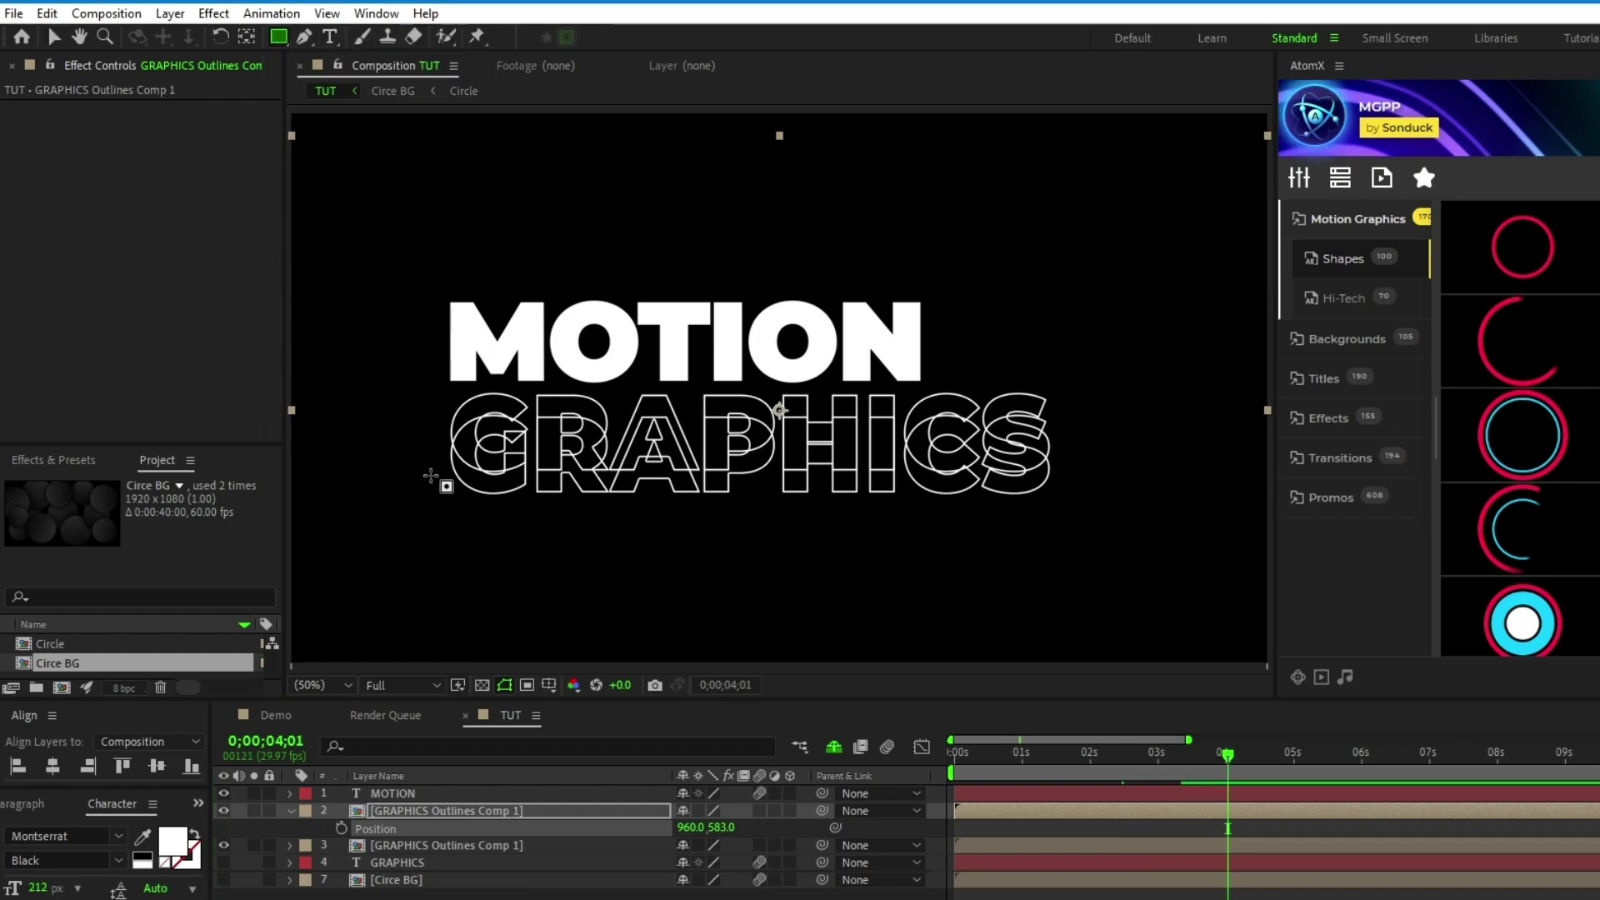
pyautogui.moveTo(430, 475)
pyautogui.mouseDown()
pyautogui.moveTo(703, 521)
pyautogui.moveTo(1072, 537)
pyautogui.mouseUp()
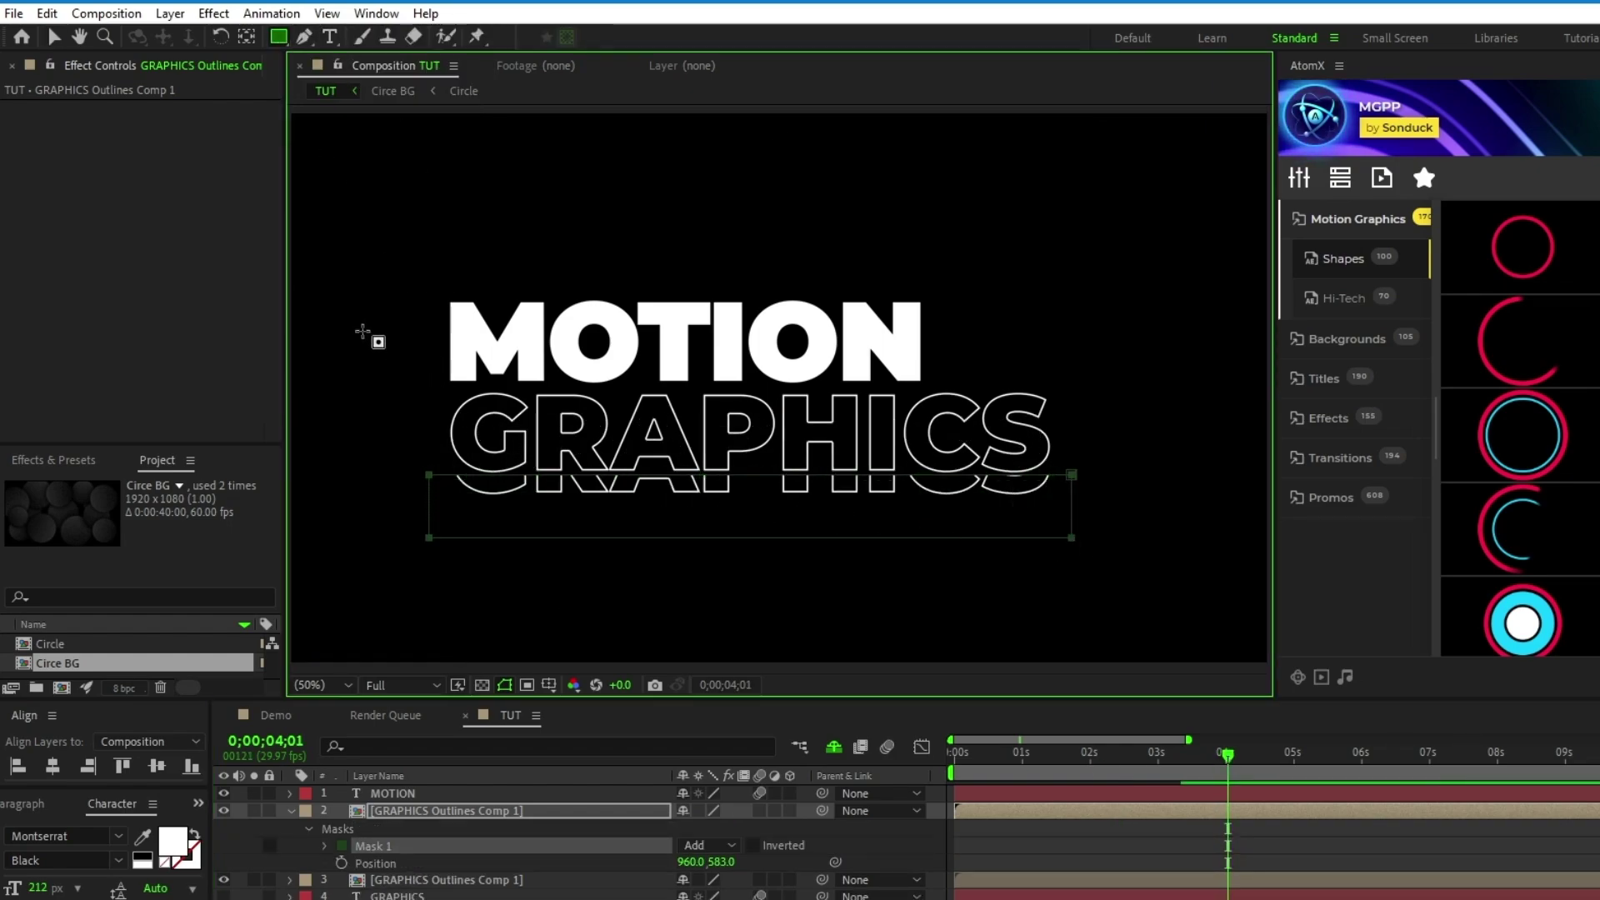
pyautogui.click(53, 37)
pyautogui.click(290, 810)
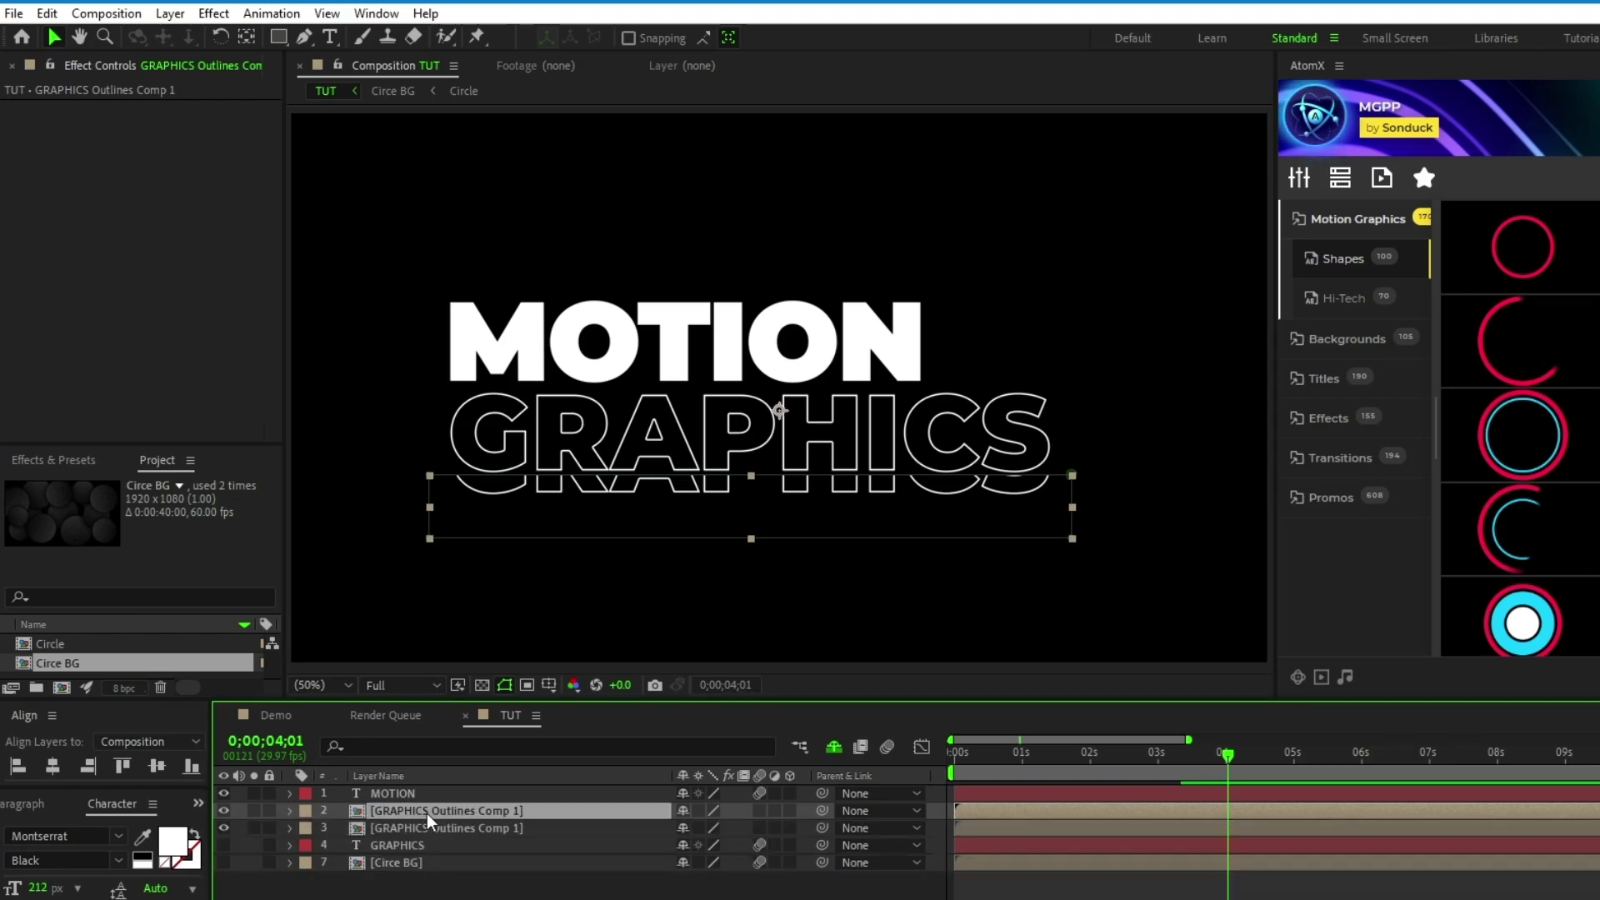
pyautogui.moveTo(751, 475); pyautogui.dragTo(751, 481)
pyautogui.press('p')
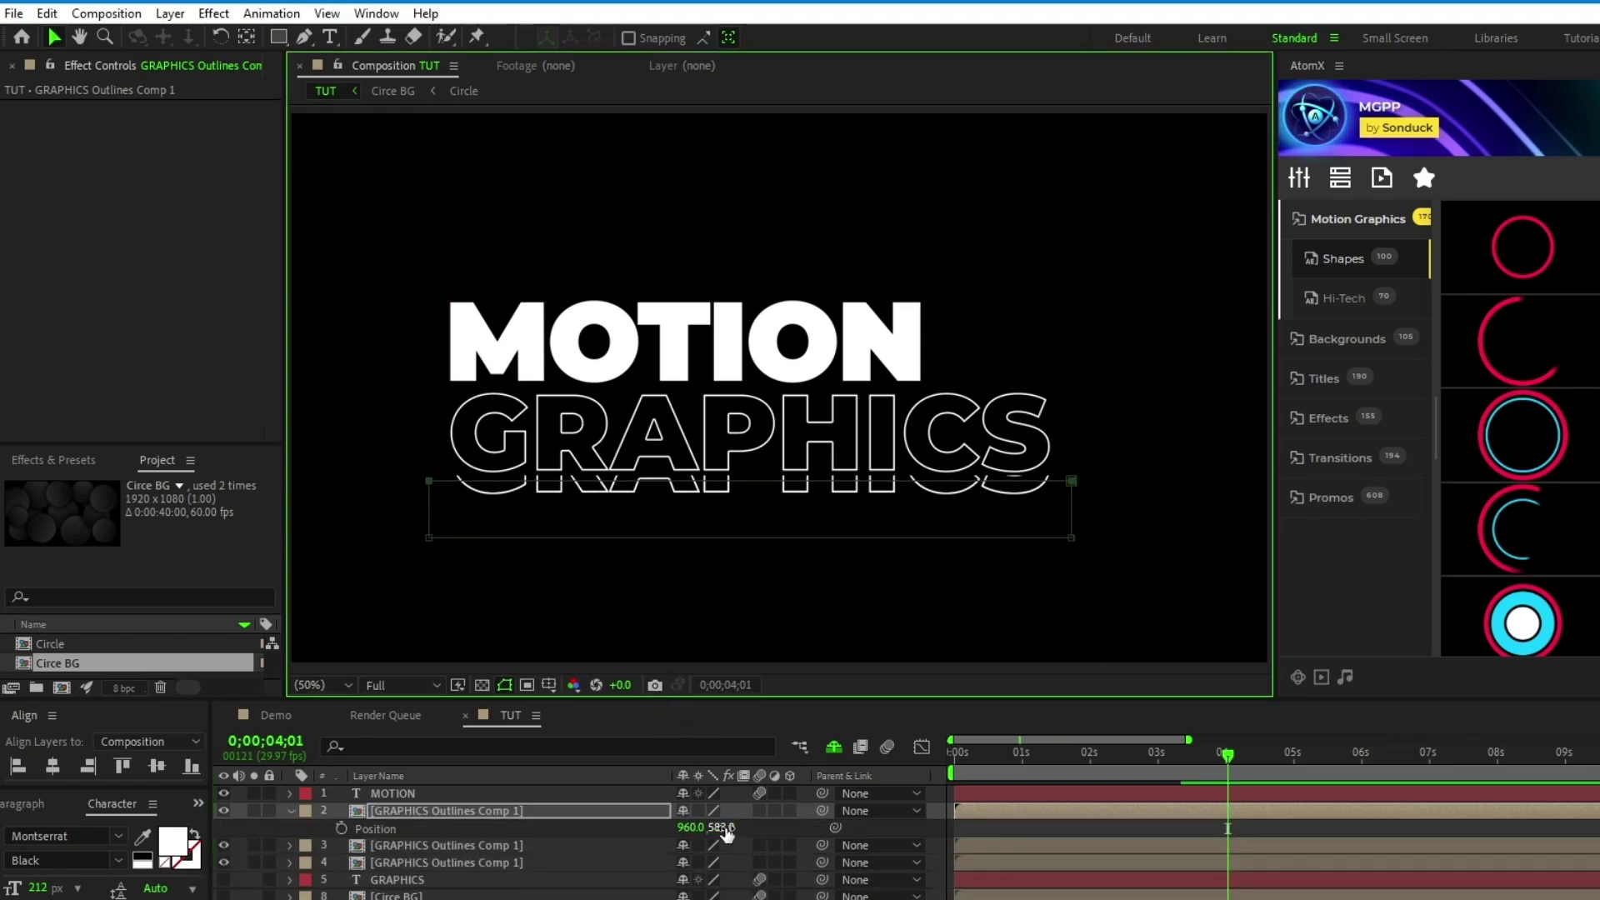
pyautogui.moveTo(716, 827); pyautogui.dragTo(755, 839)
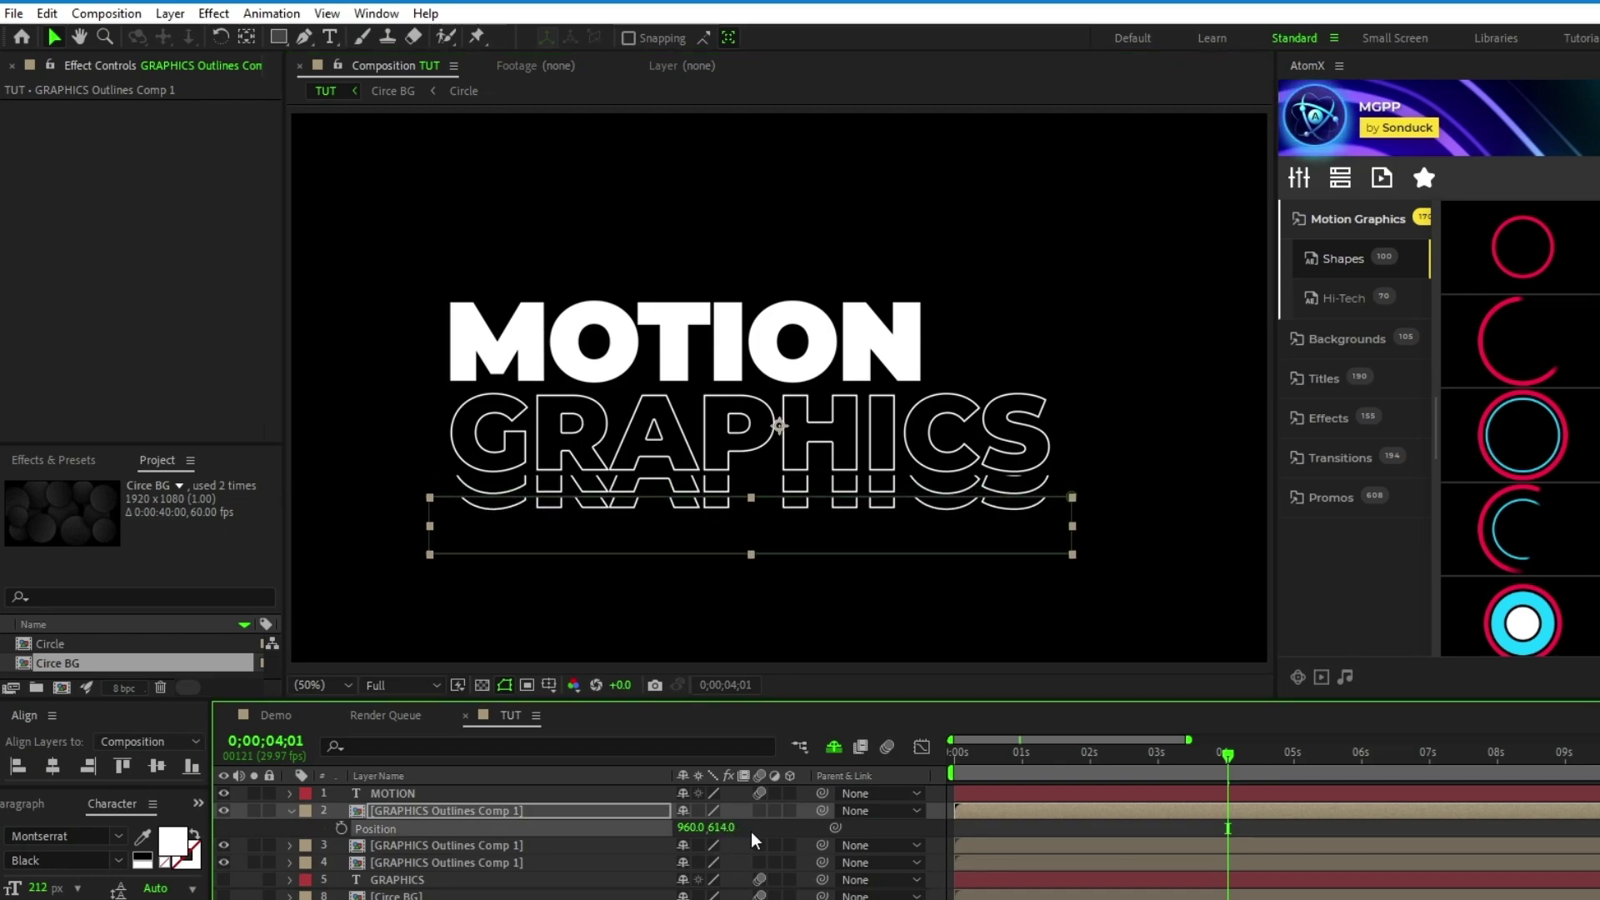
pyautogui.click(291, 811)
# Step: Delay the outline copies' in-points so their starts are staggered
pyautogui.click(965, 829)
pyautogui.scroll(3, 966, 833)
pyautogui.moveTo(967, 833); pyautogui.dragTo(1041, 812)
# Step: Add a dark gray (181818) solid layer over the whole composition
pyautogui.click(958, 754)
pyautogui.press('space')
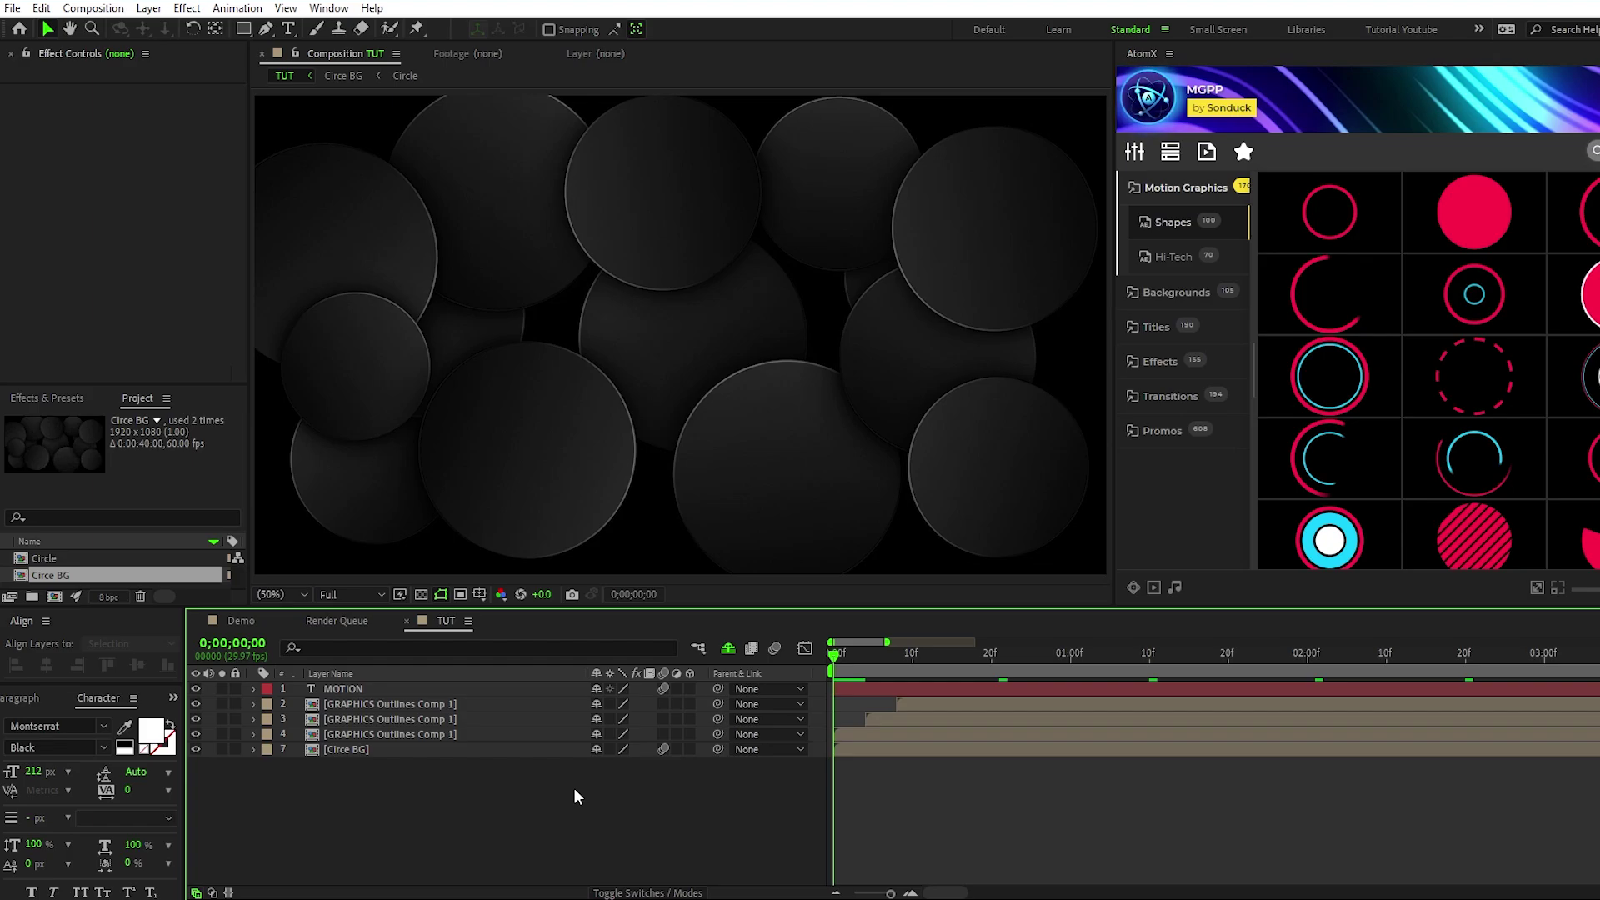
pyautogui.click(149, 8)
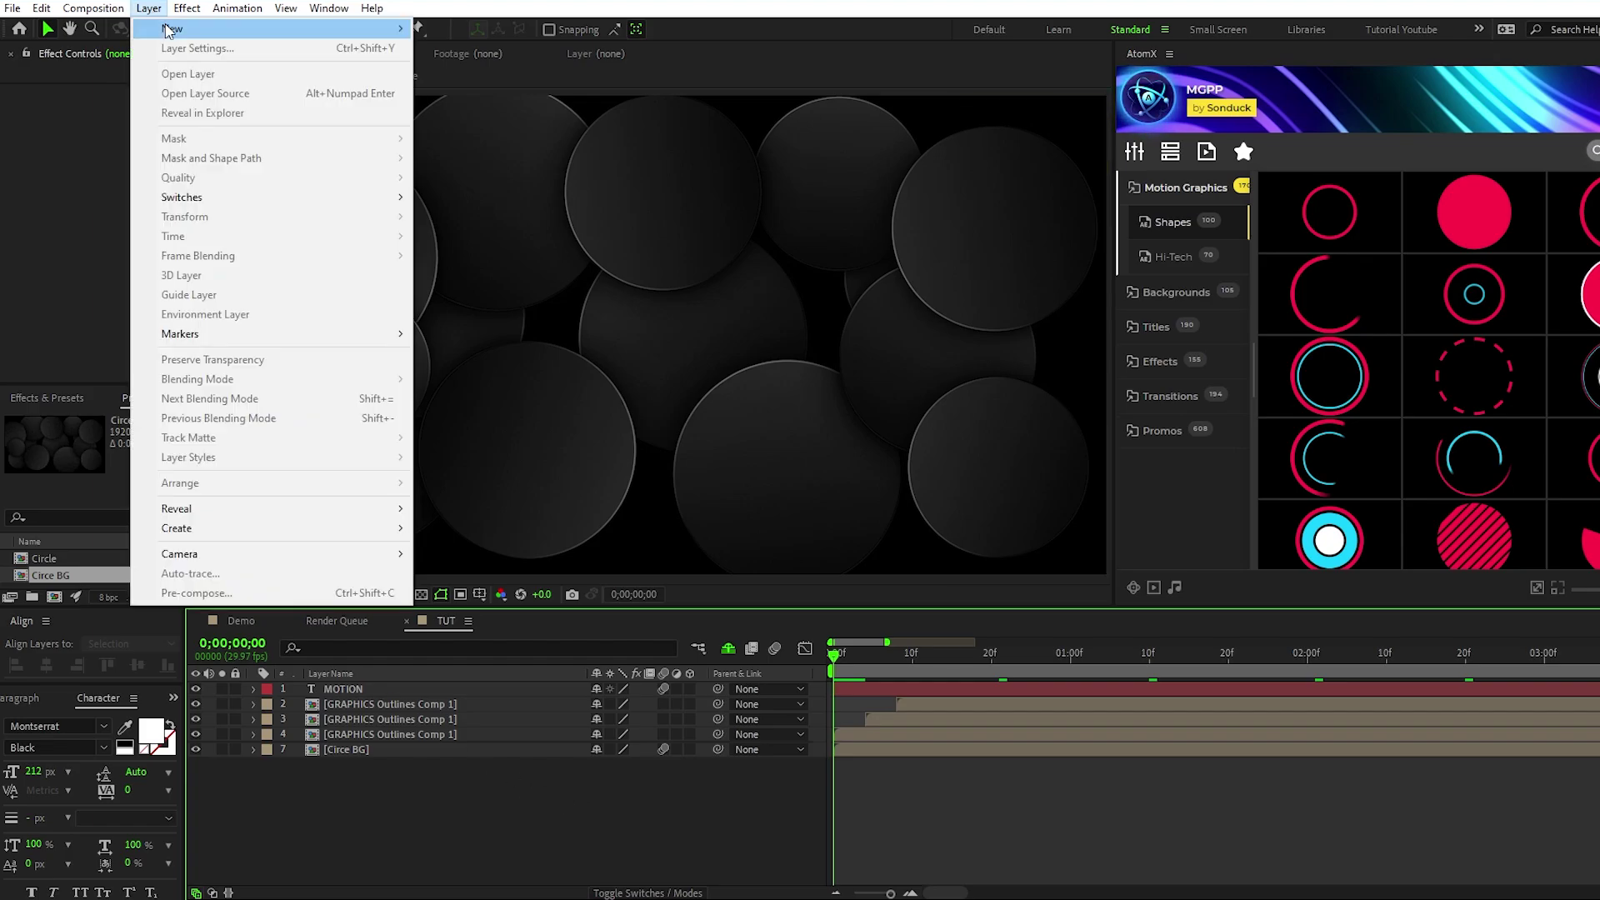
pyautogui.moveTo(172, 28)
pyautogui.click(500, 50)
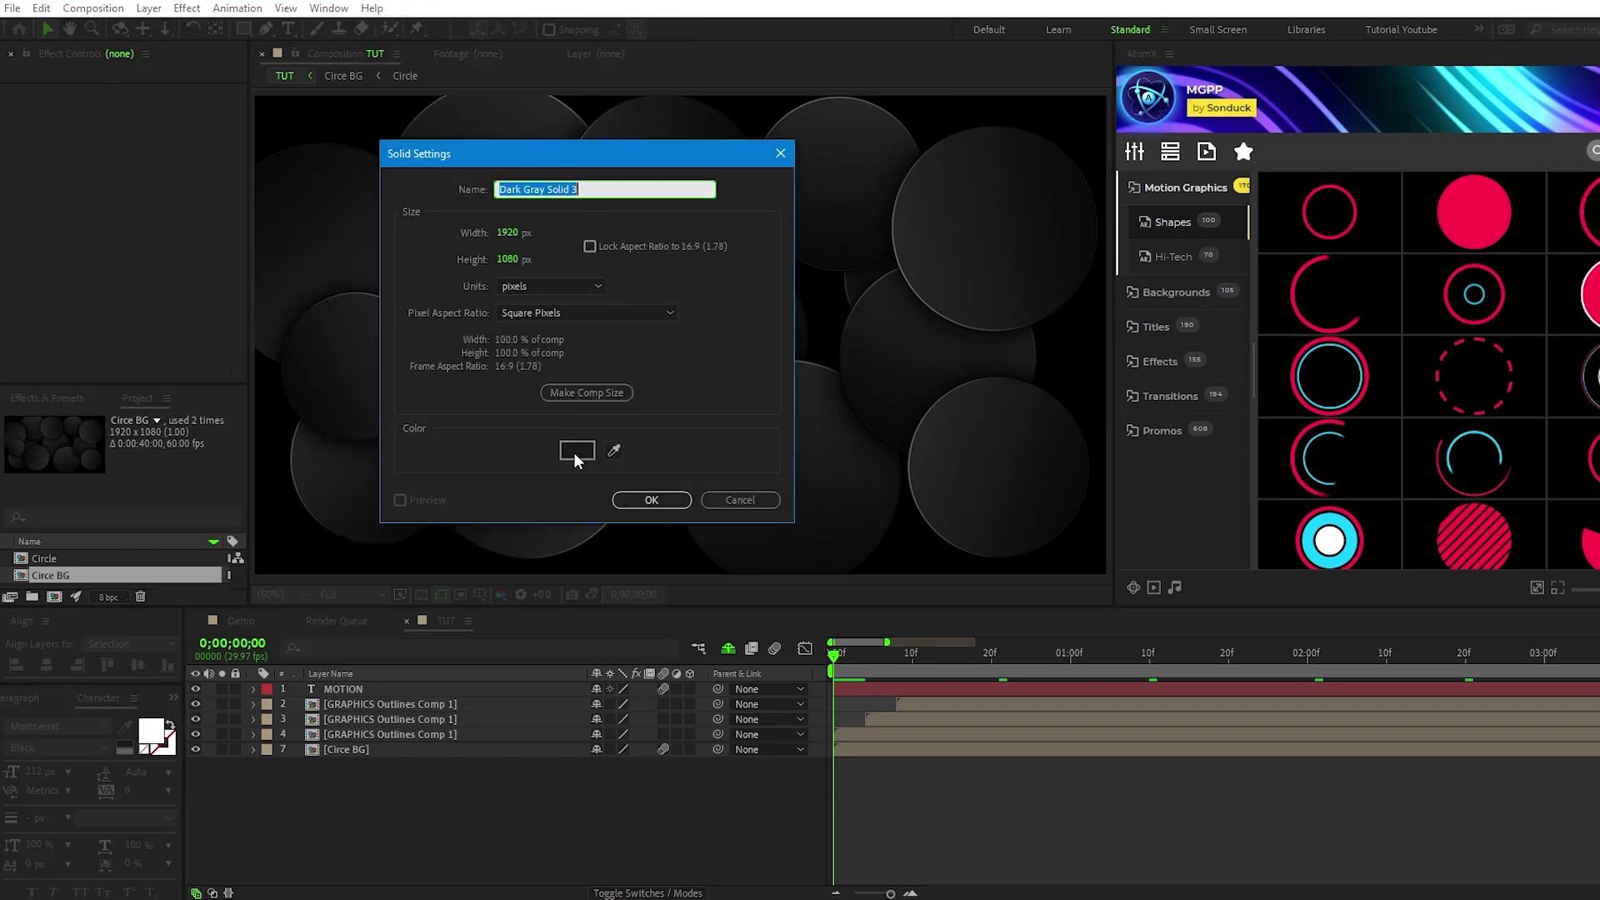
pyautogui.click(574, 452)
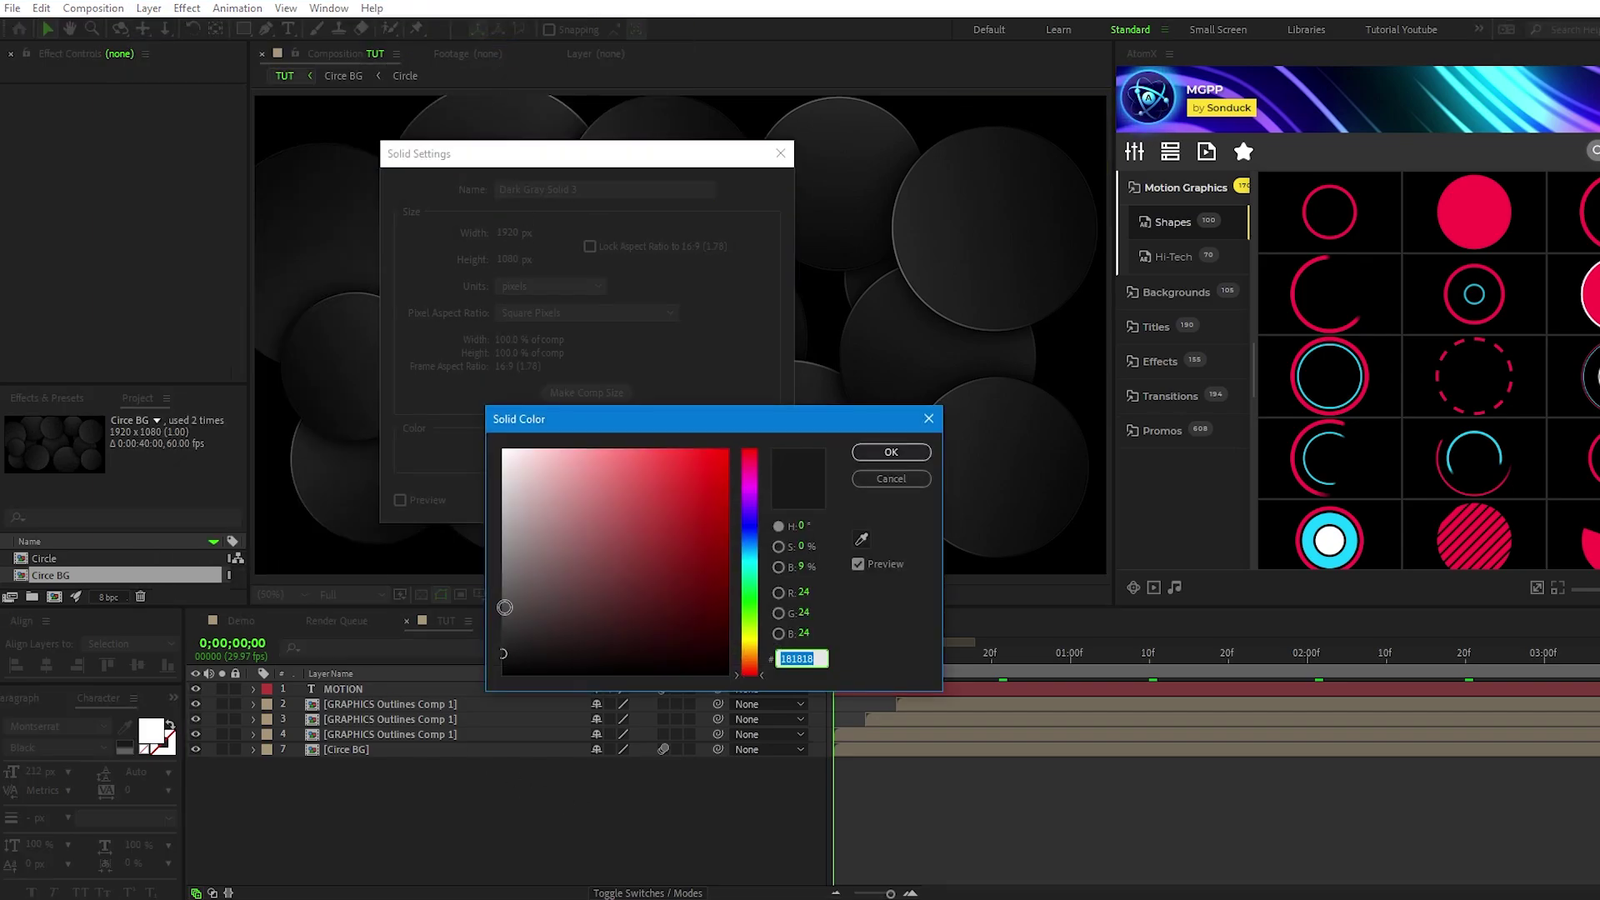
pyautogui.click(891, 453)
pyautogui.click(651, 499)
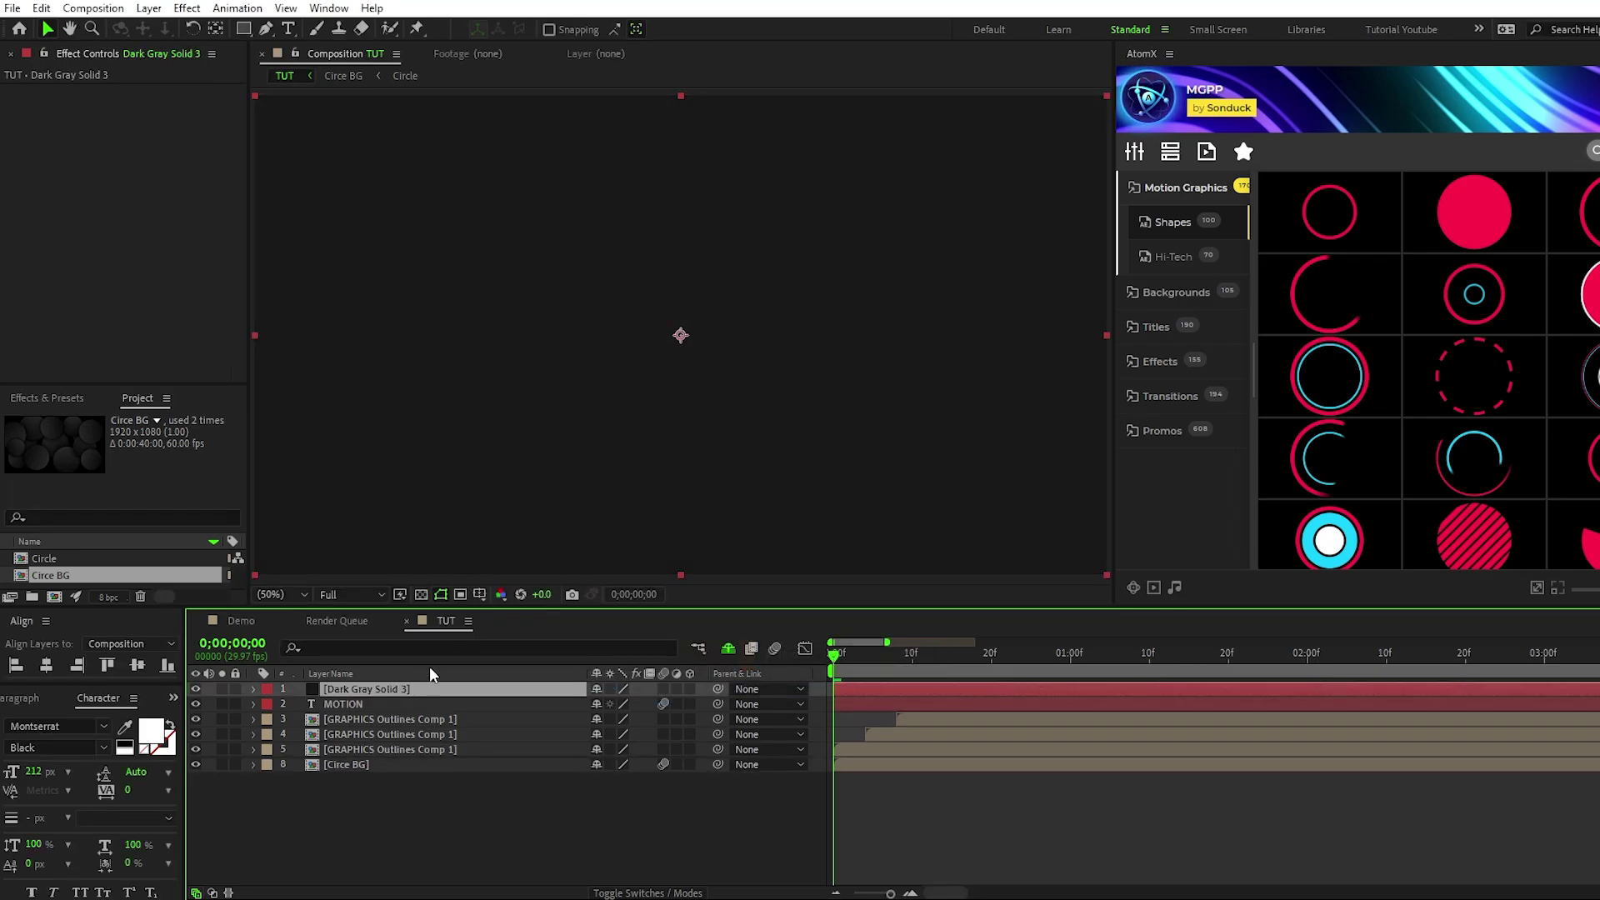
# Step: Keyframe the solid's Position X from 960 to 2884 by 1;10 so it slides off right
pyautogui.press('p')
pyautogui.click(297, 704)
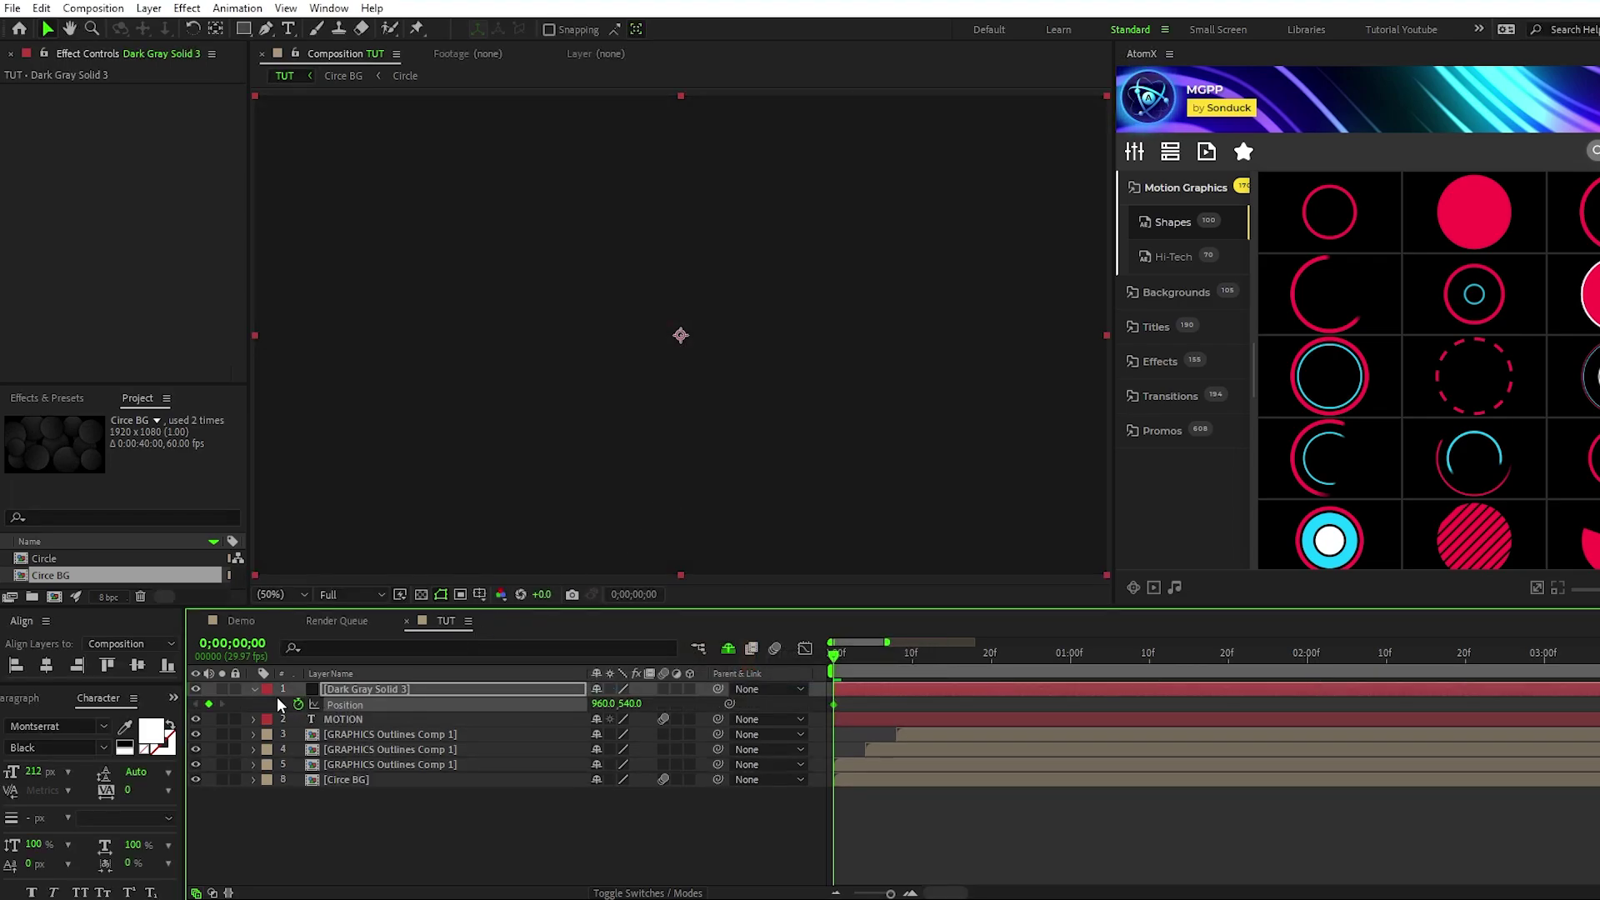
pyautogui.hotkey('shift', 'pagedown')
pyautogui.hotkey('shift', 'pagedown')
pyautogui.hotkey('shift', 'pagedown')
pyautogui.hotkey('shift', 'pagedown')
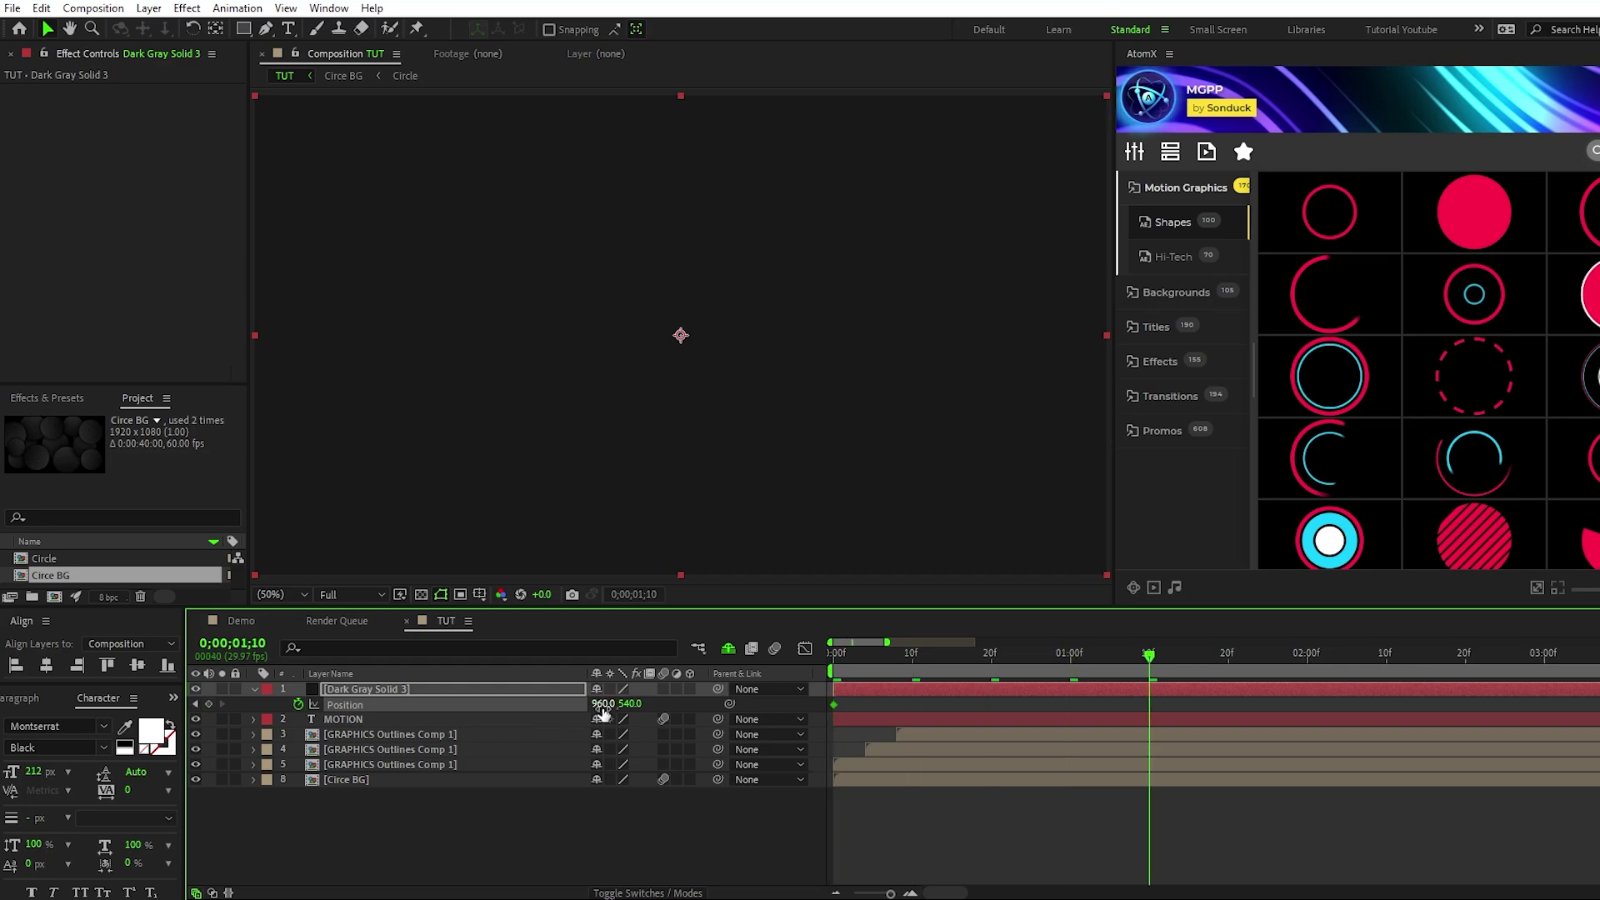
pyautogui.moveTo(603, 703); pyautogui.dragTo(718, 703)
pyautogui.moveTo(1181, 700); pyautogui.dragTo(826, 717)
pyautogui.moveTo(1147, 663); pyautogui.dragTo(853, 671)
pyautogui.press('space')
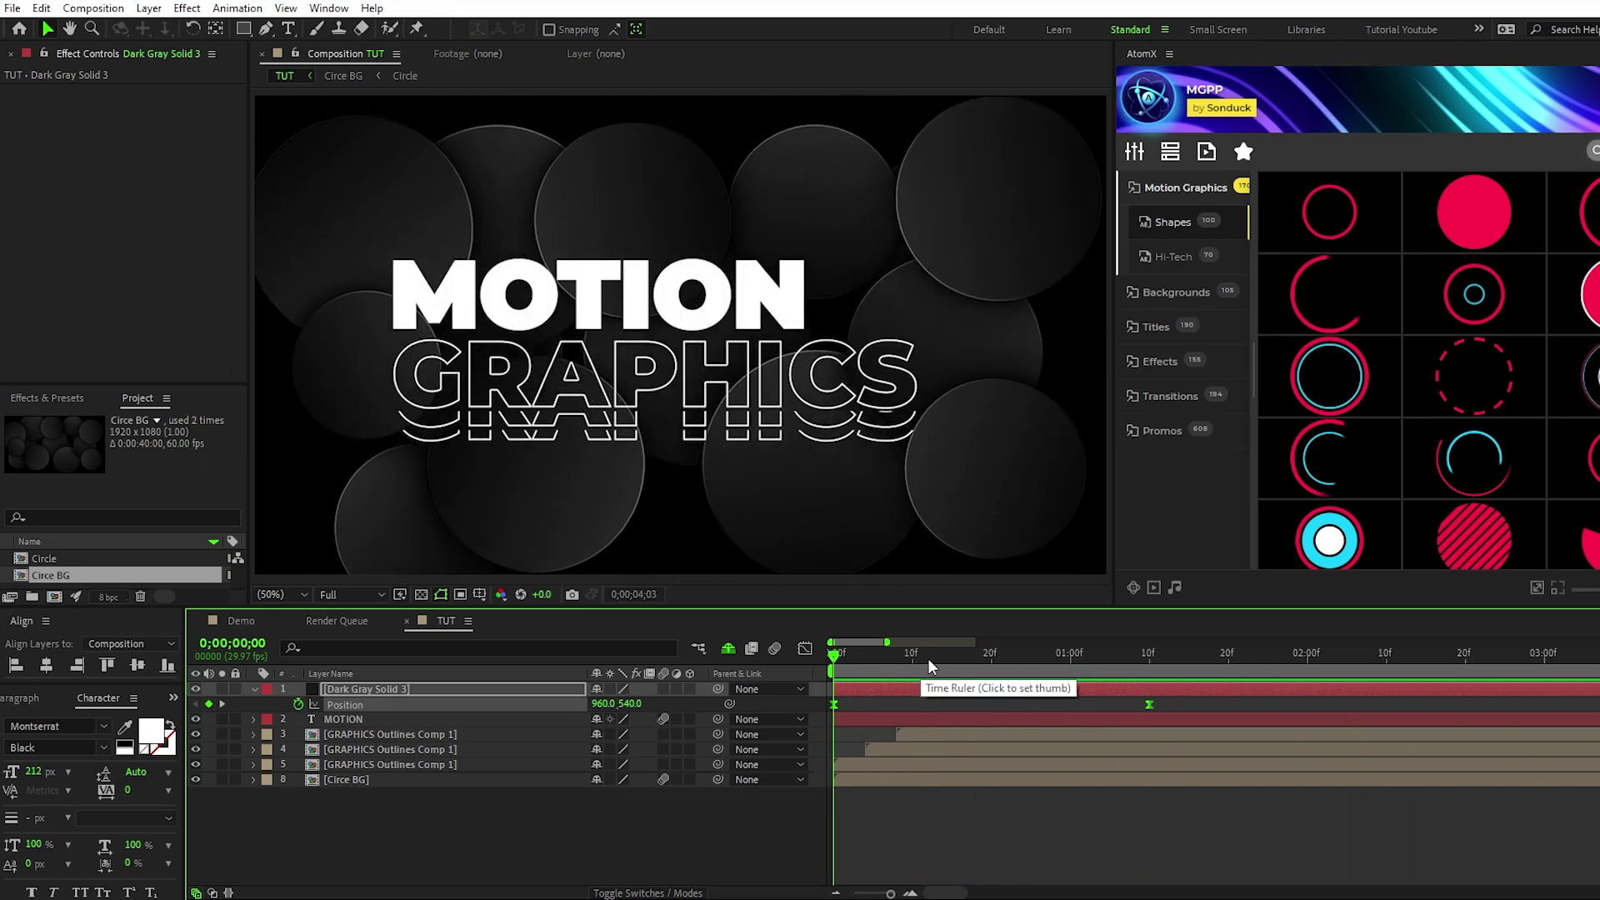
# Step: Stop the preview, select all layers, and enable motion blur on every layer
pyautogui.click(946, 876)
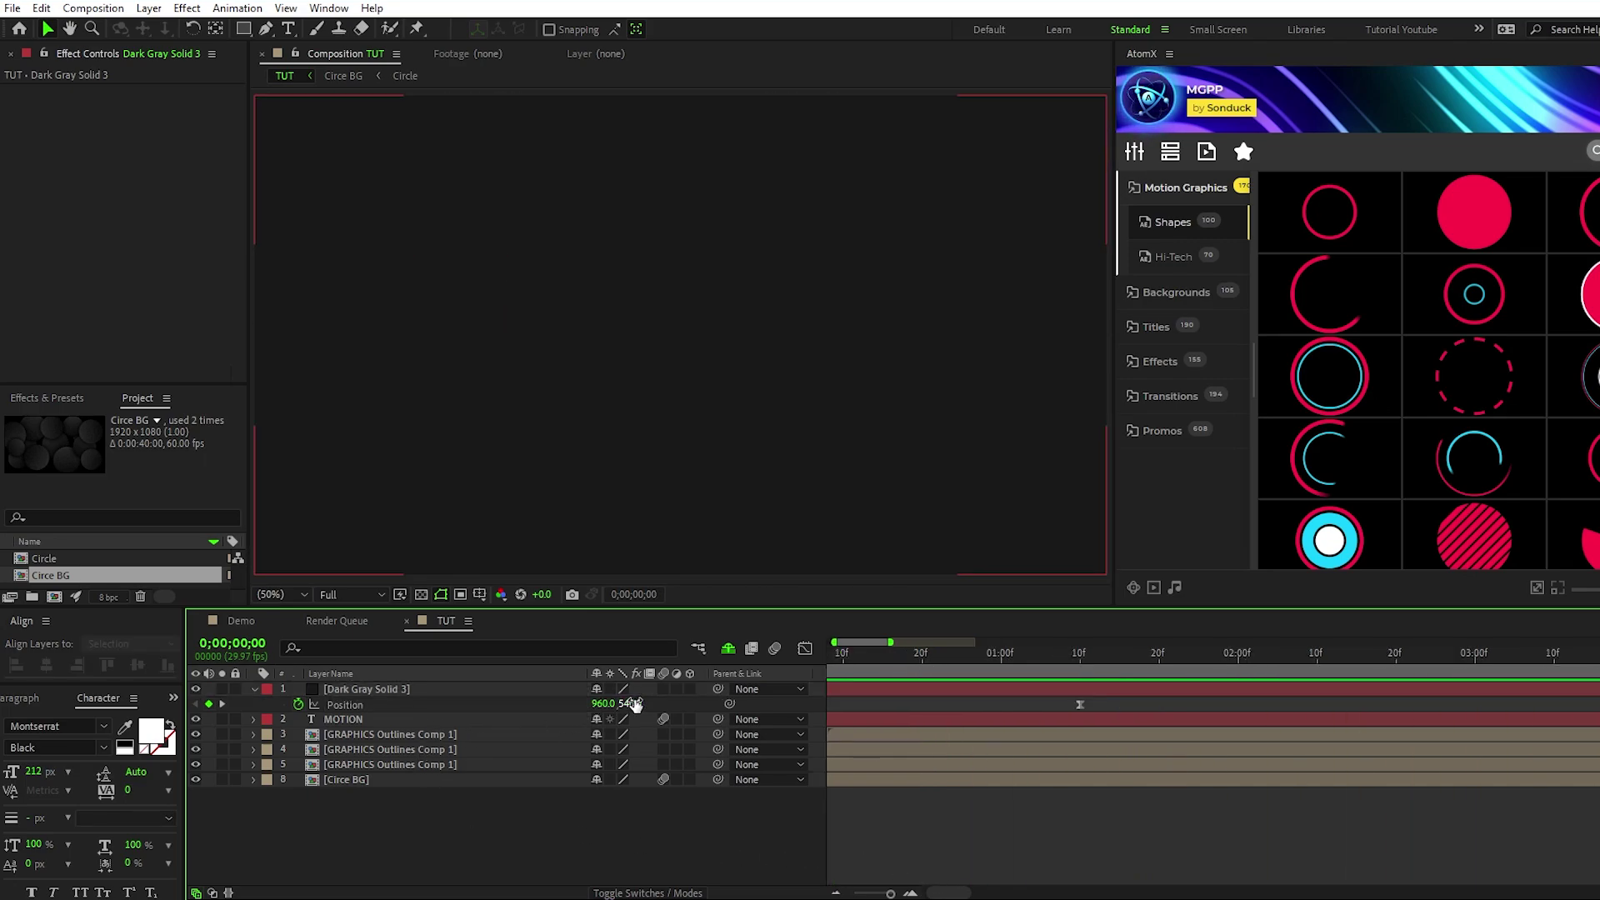
pyautogui.click(542, 690)
pyautogui.hotkey('ctrl', 'a')
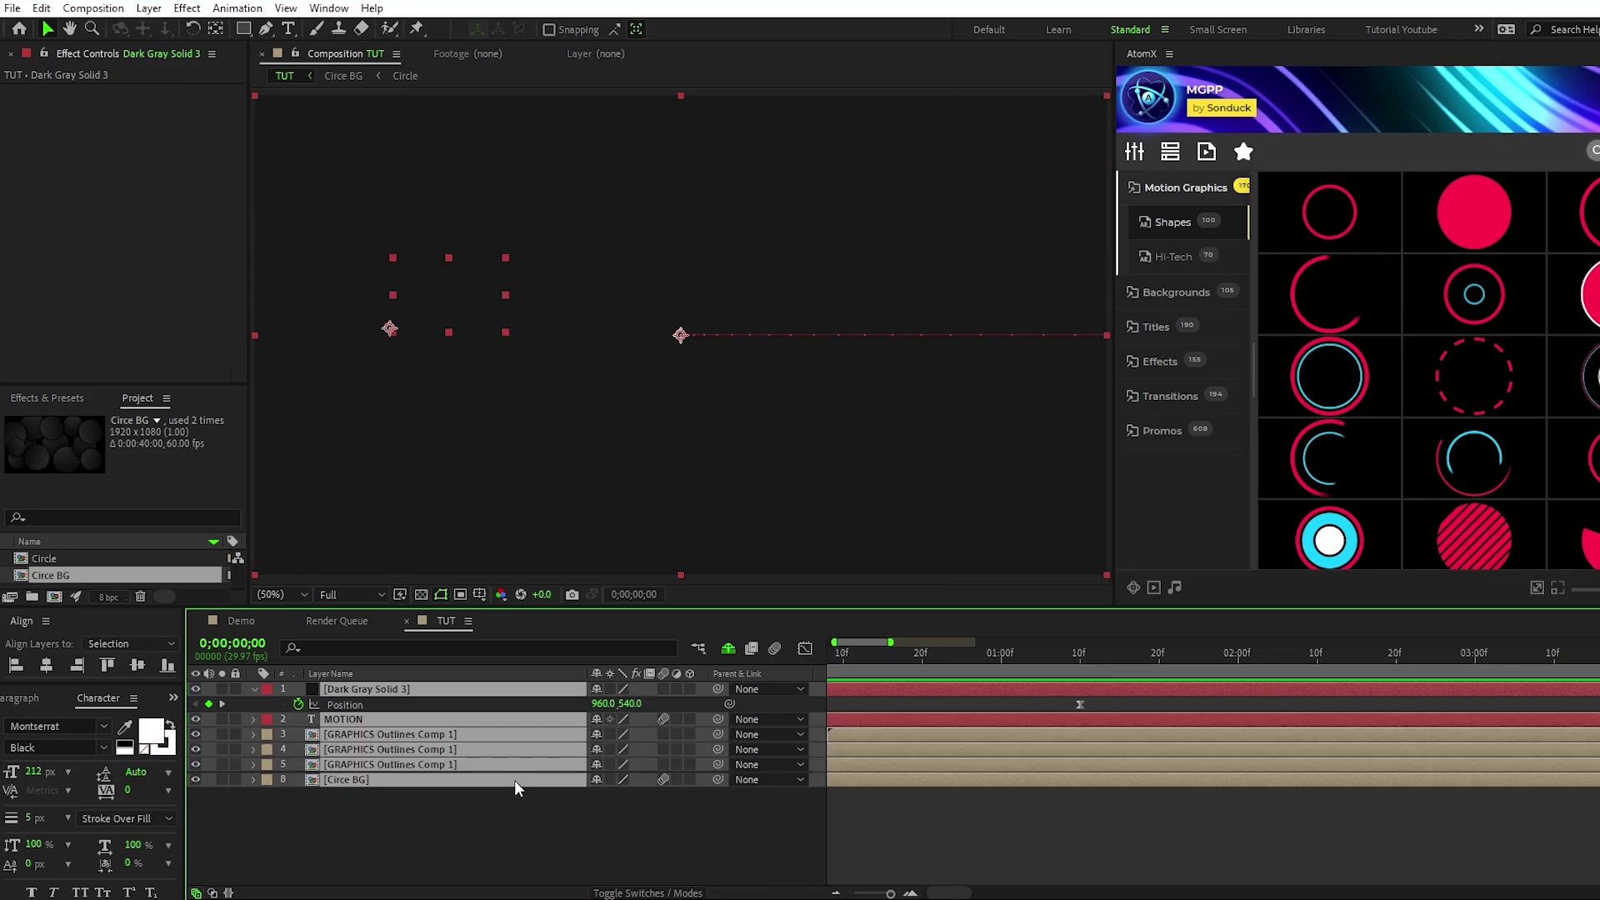
pyautogui.click(254, 688)
pyautogui.moveTo(663, 703); pyautogui.dragTo(667, 762)
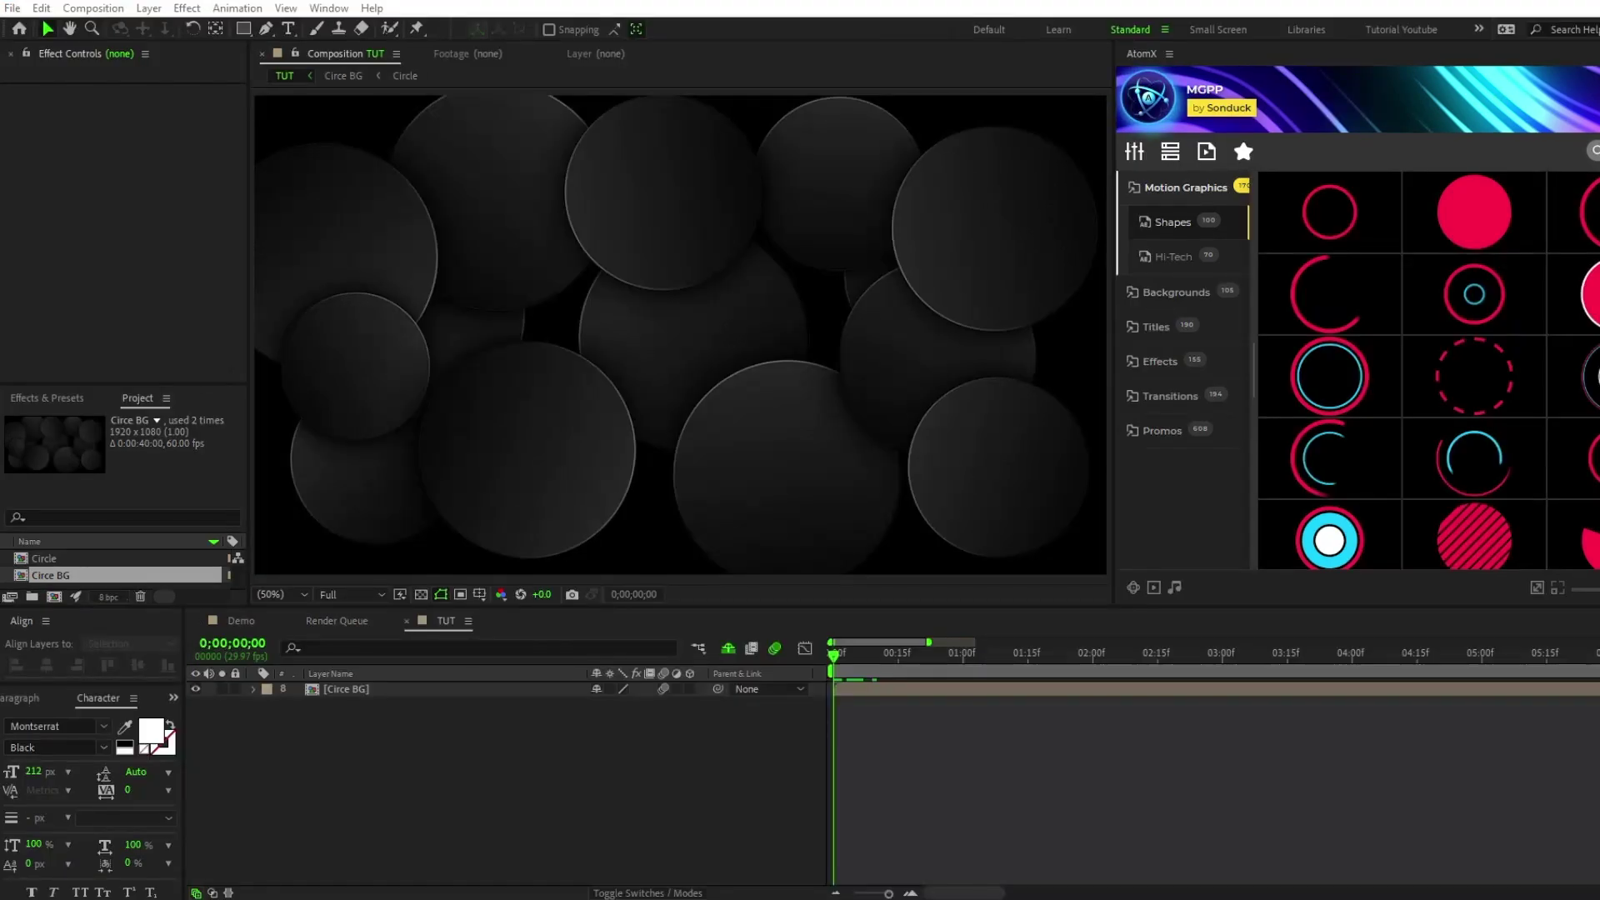
# Step: Create a new dark gray solid layer in the composition
pyautogui.click(595, 754)
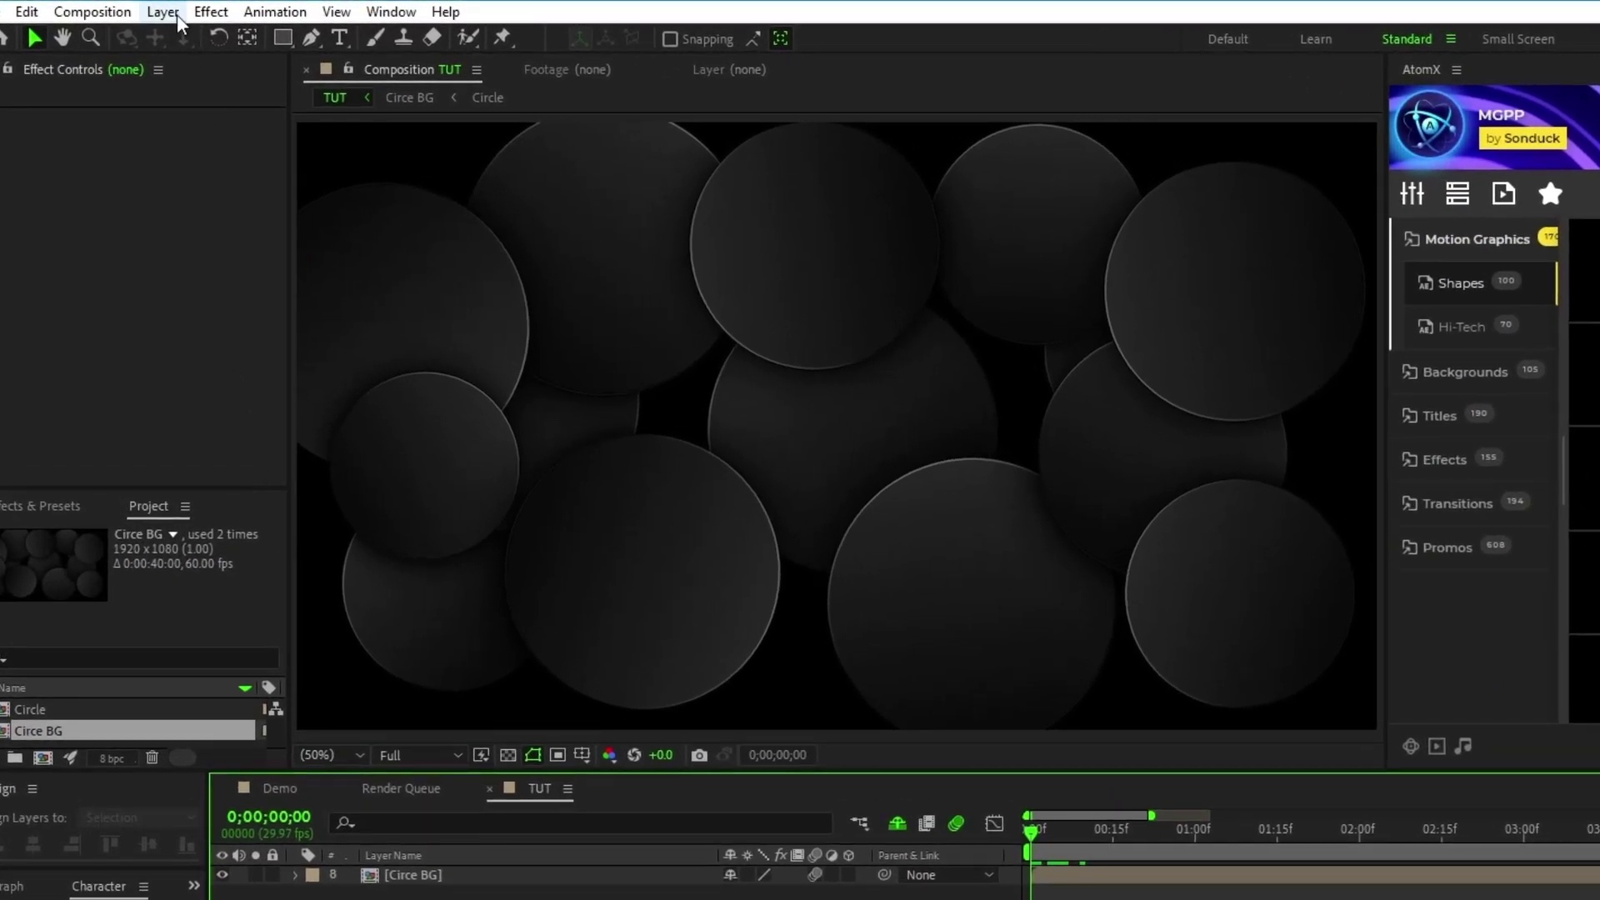
pyautogui.click(148, 8)
pyautogui.moveTo(170, 28)
pyautogui.click(615, 60)
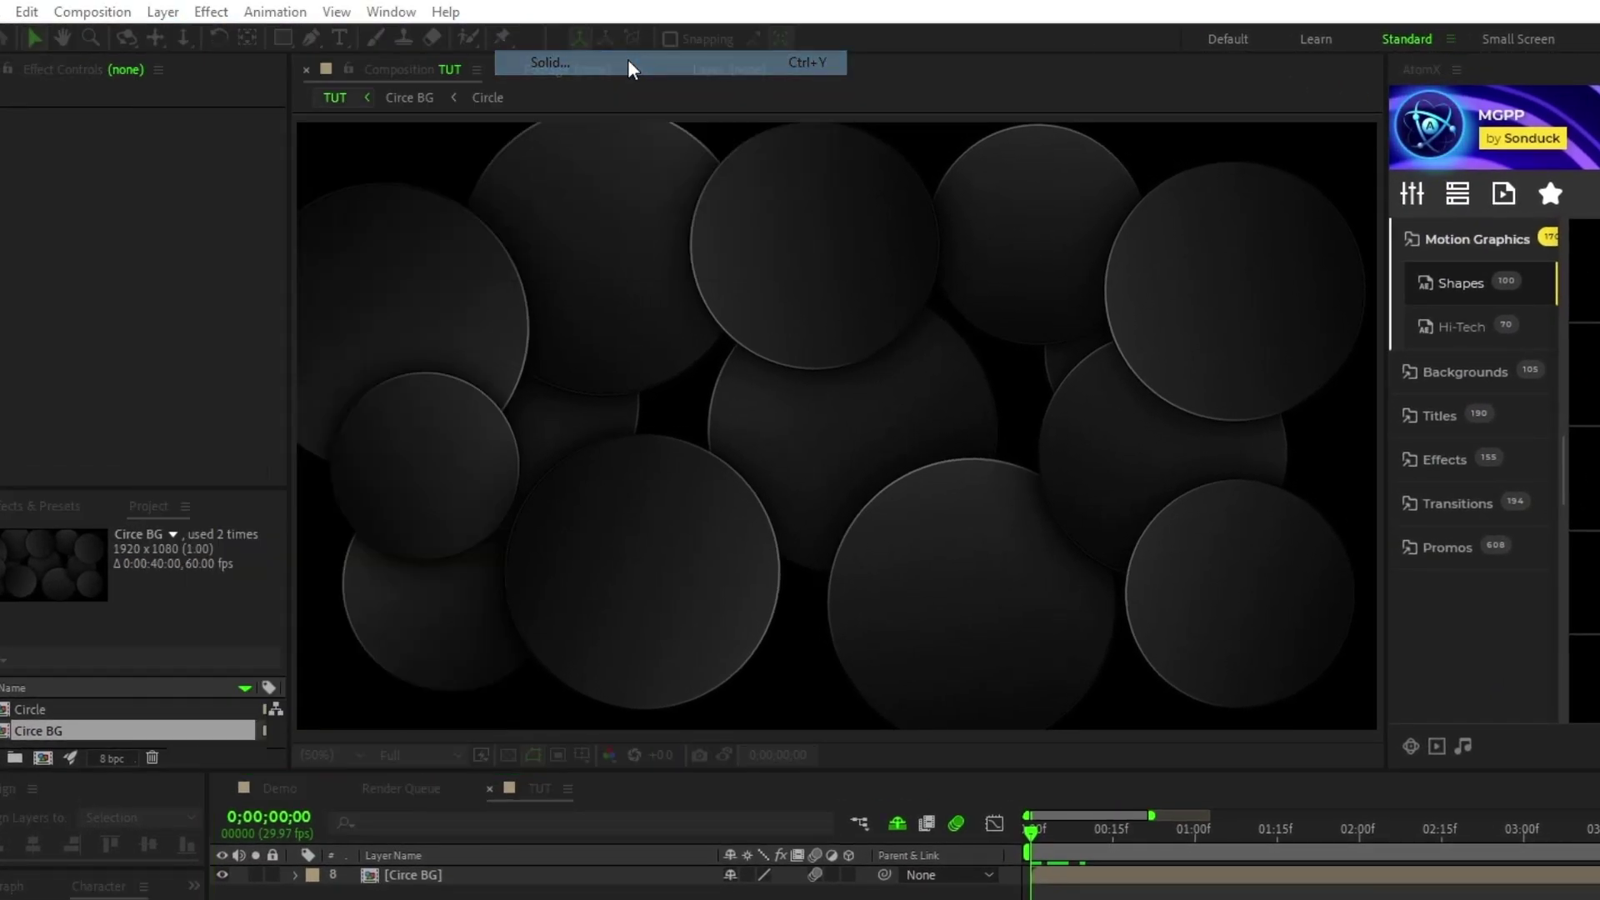
pyautogui.click(801, 635)
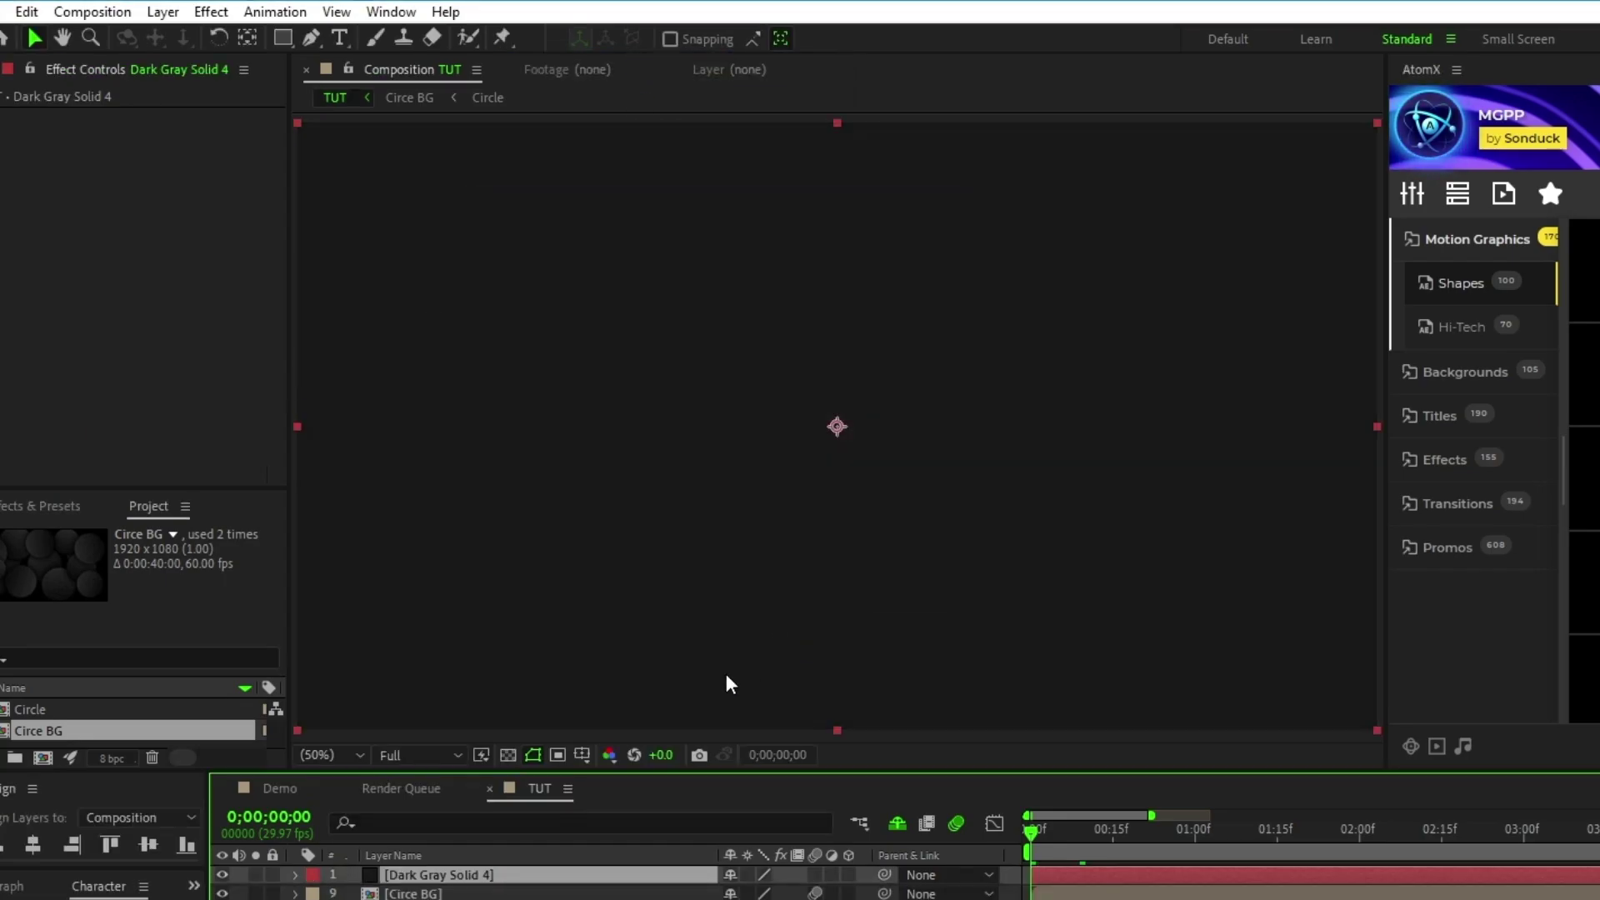
# Step: Apply Fractal Noise and Posterize Time effects to the new solid
pyautogui.click(211, 12)
pyautogui.moveTo(349, 441)
pyautogui.click(598, 492)
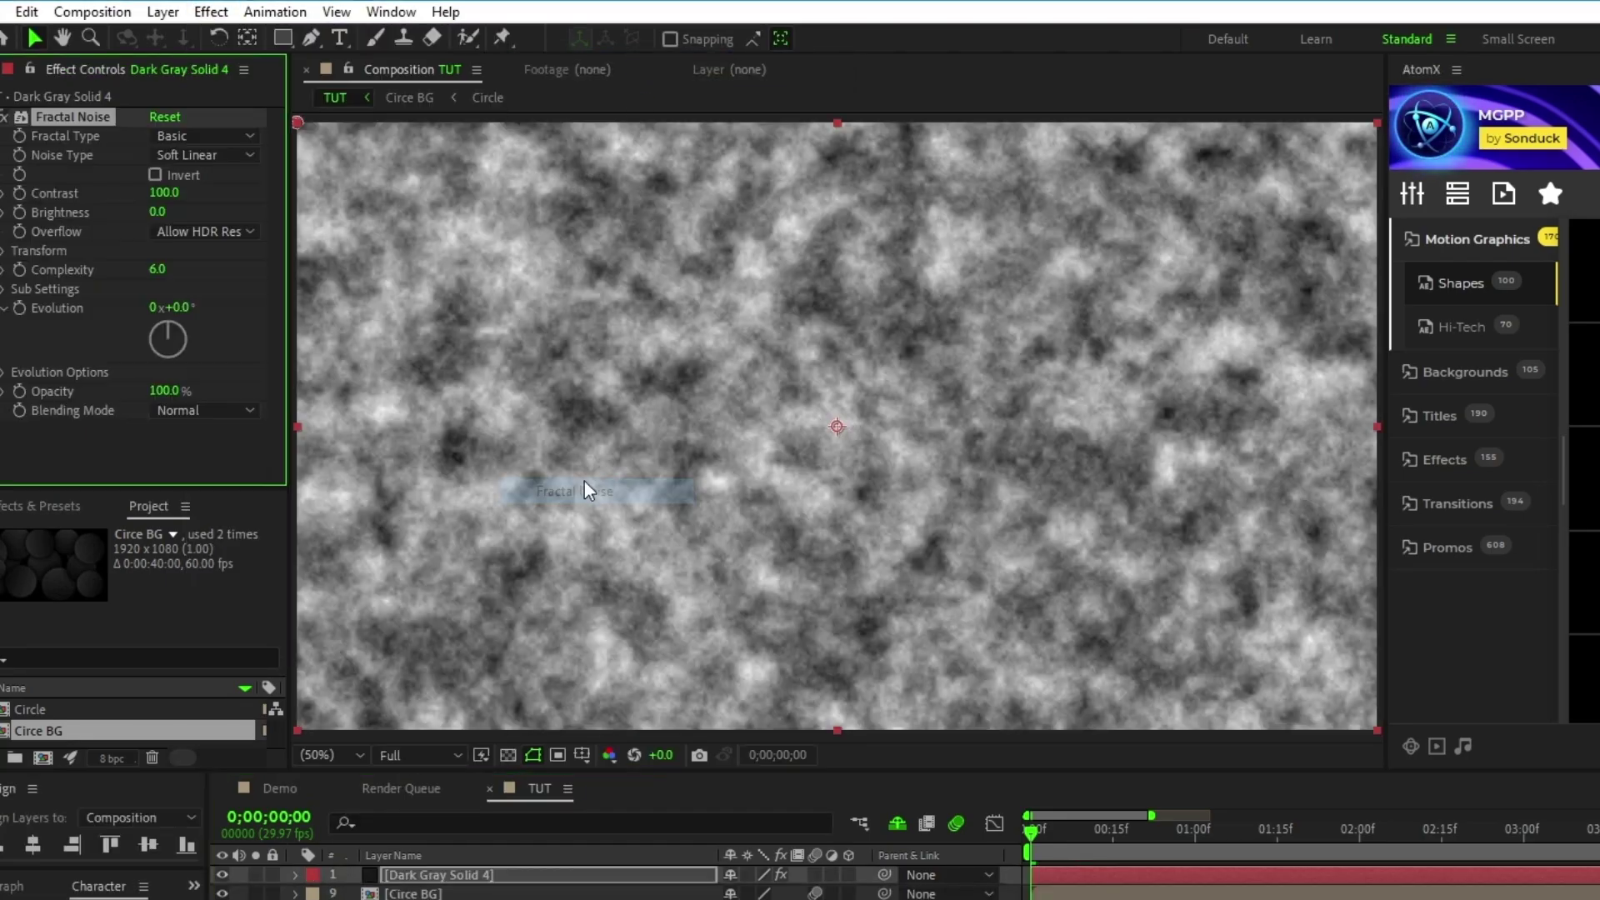
pyautogui.click(210, 12)
pyautogui.moveTo(395, 592)
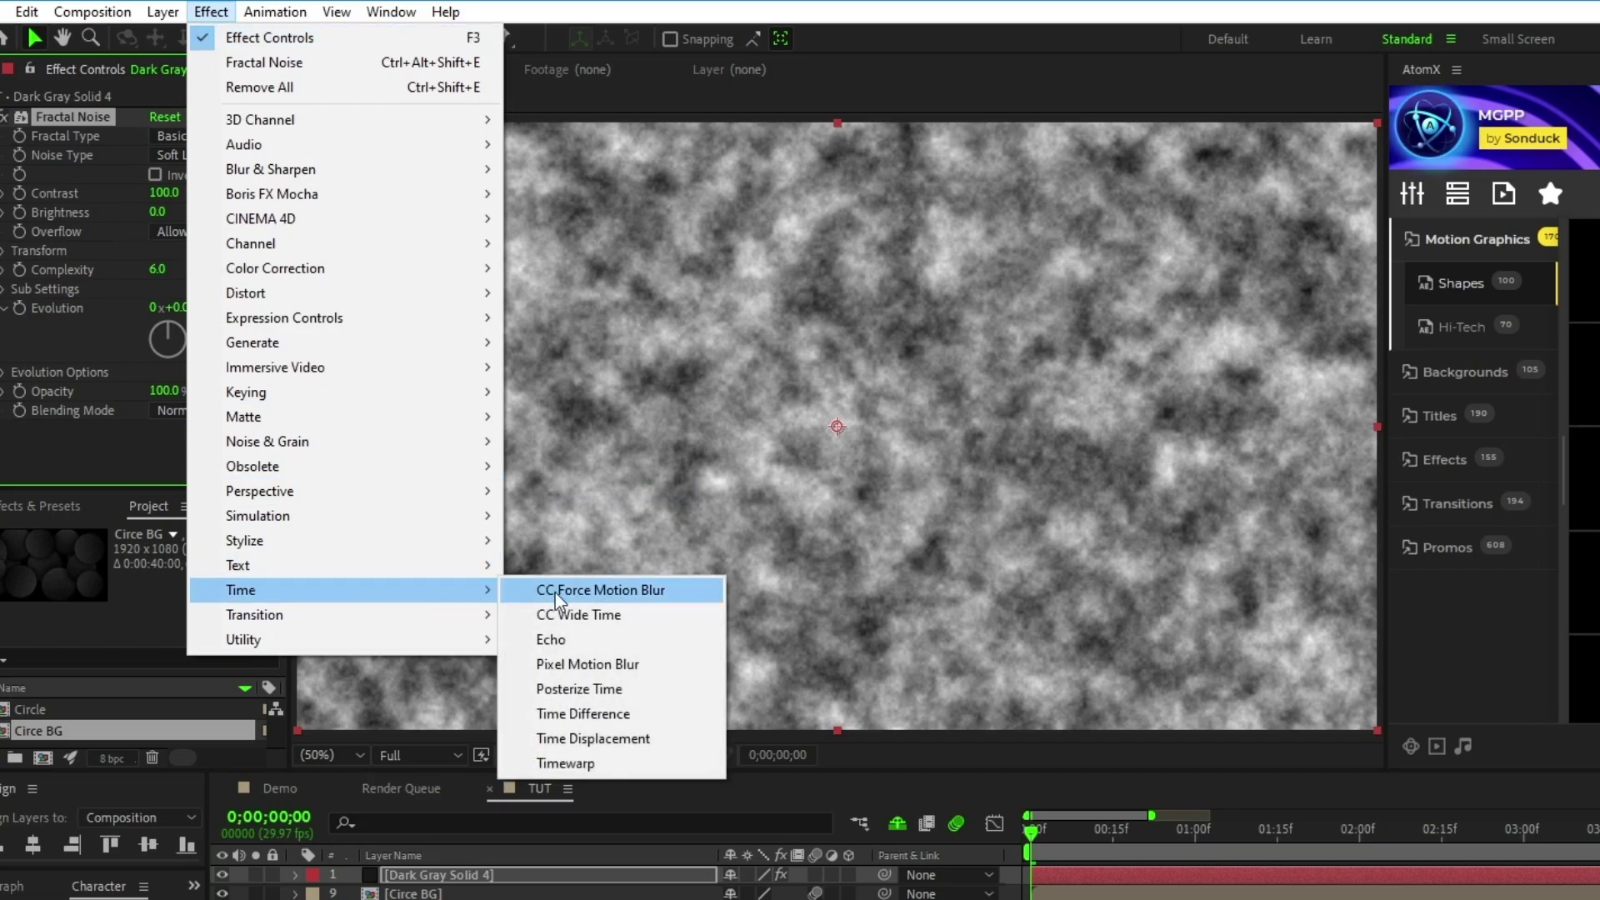
pyautogui.click(626, 696)
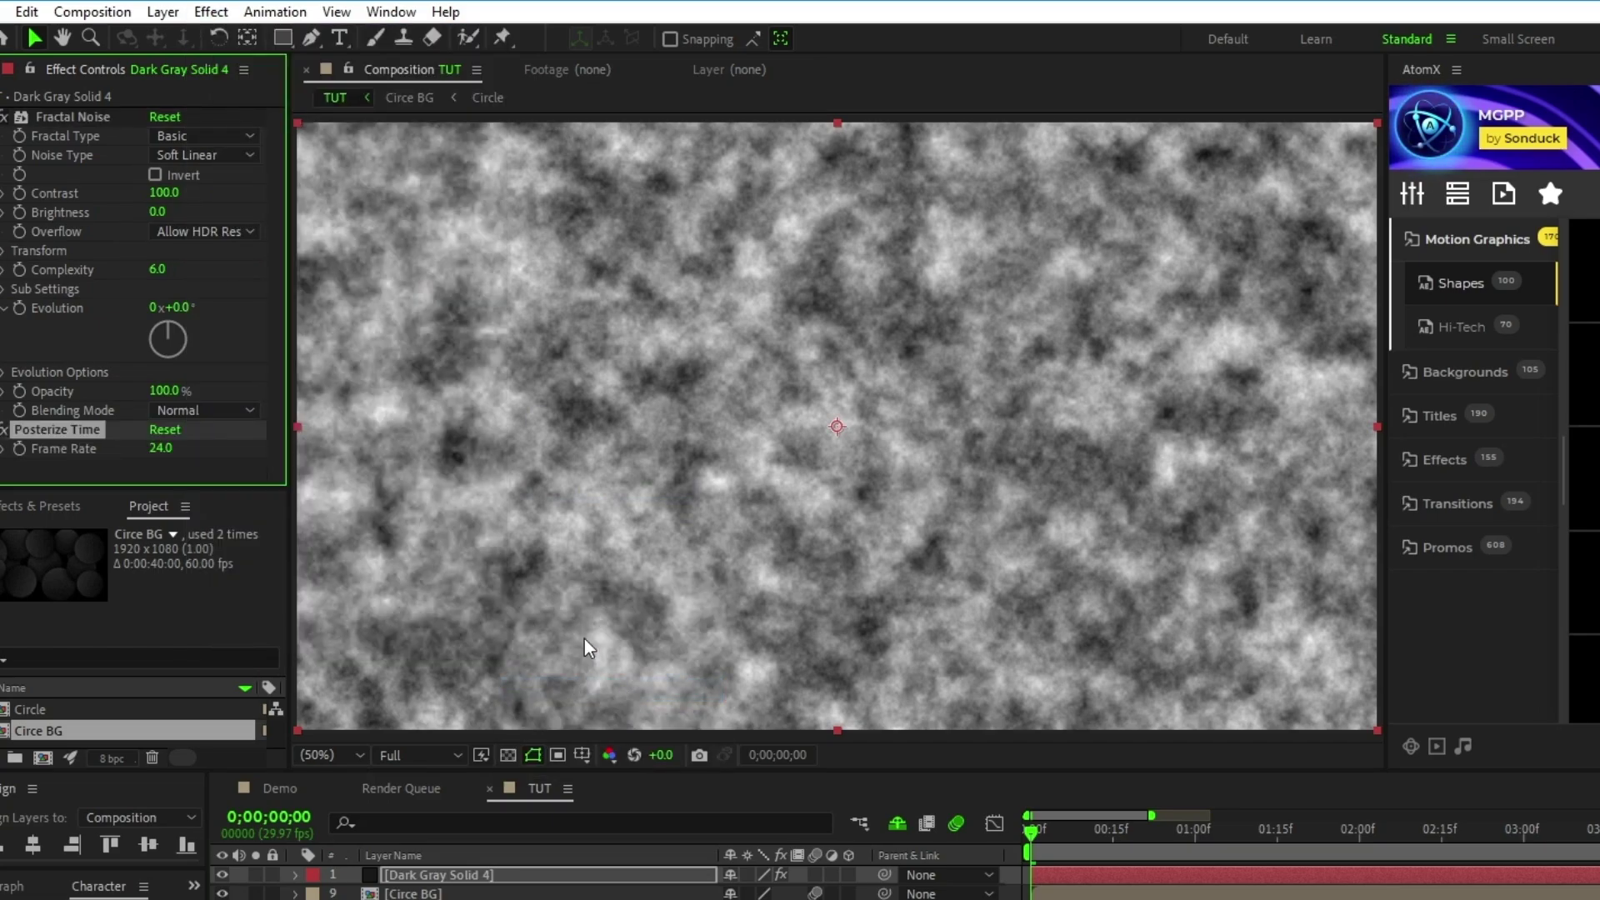
# Step: Set Fractal Noise to Max fractal type, Block noise, Contrast 300, Brightness -150
pyautogui.click(223, 135)
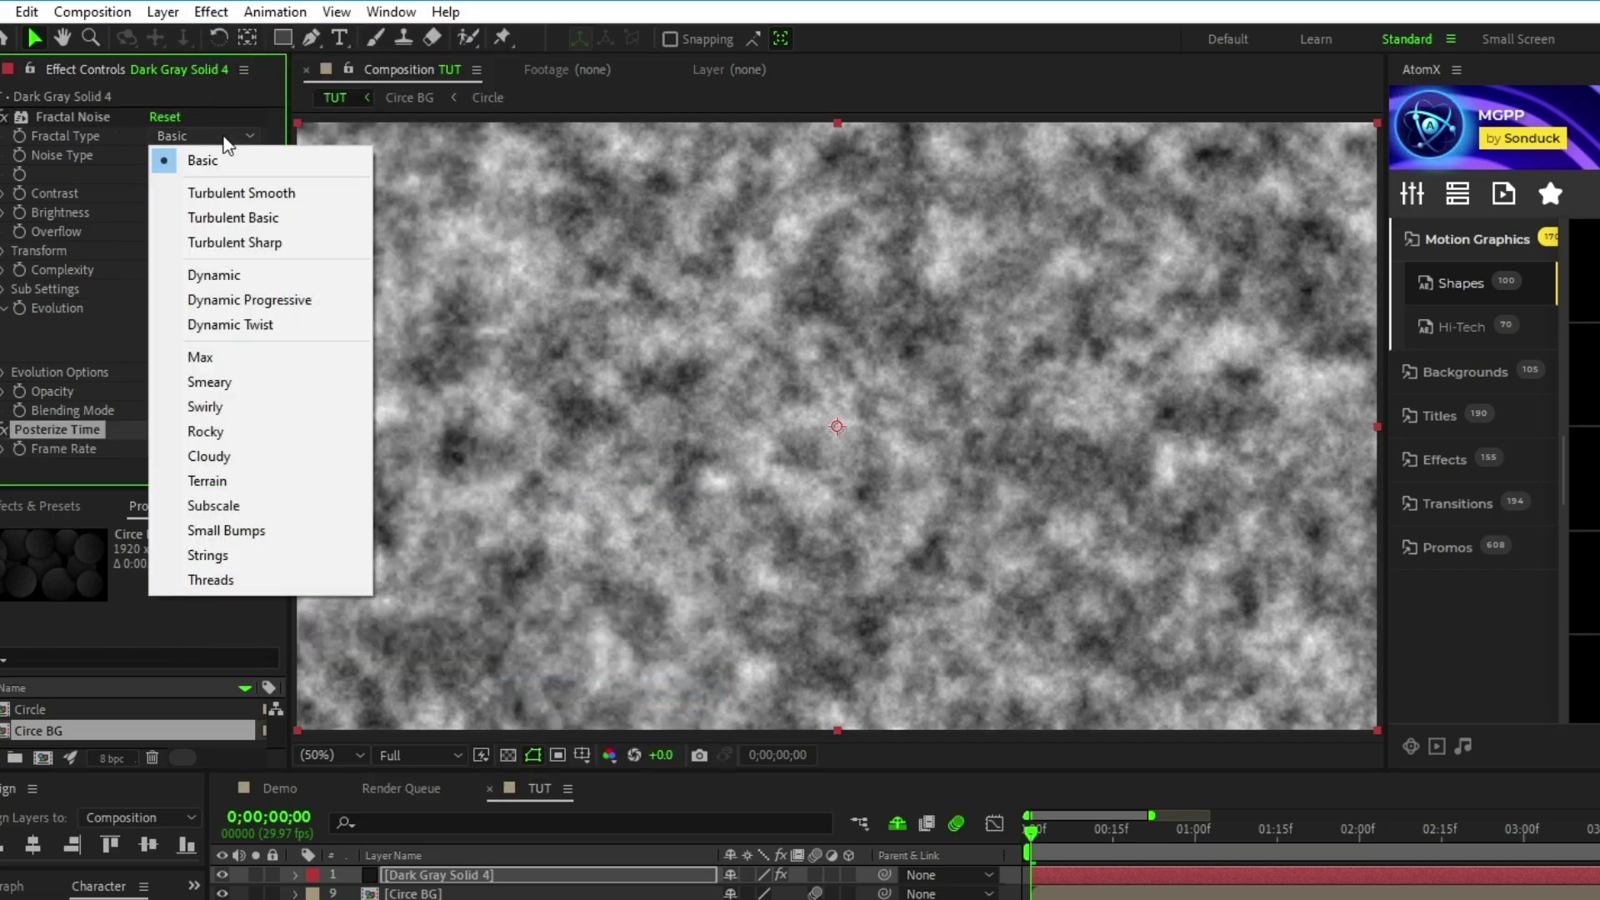
pyautogui.click(200, 357)
pyautogui.click(190, 155)
pyautogui.click(198, 182)
pyautogui.write('300')
pyautogui.press('Return')
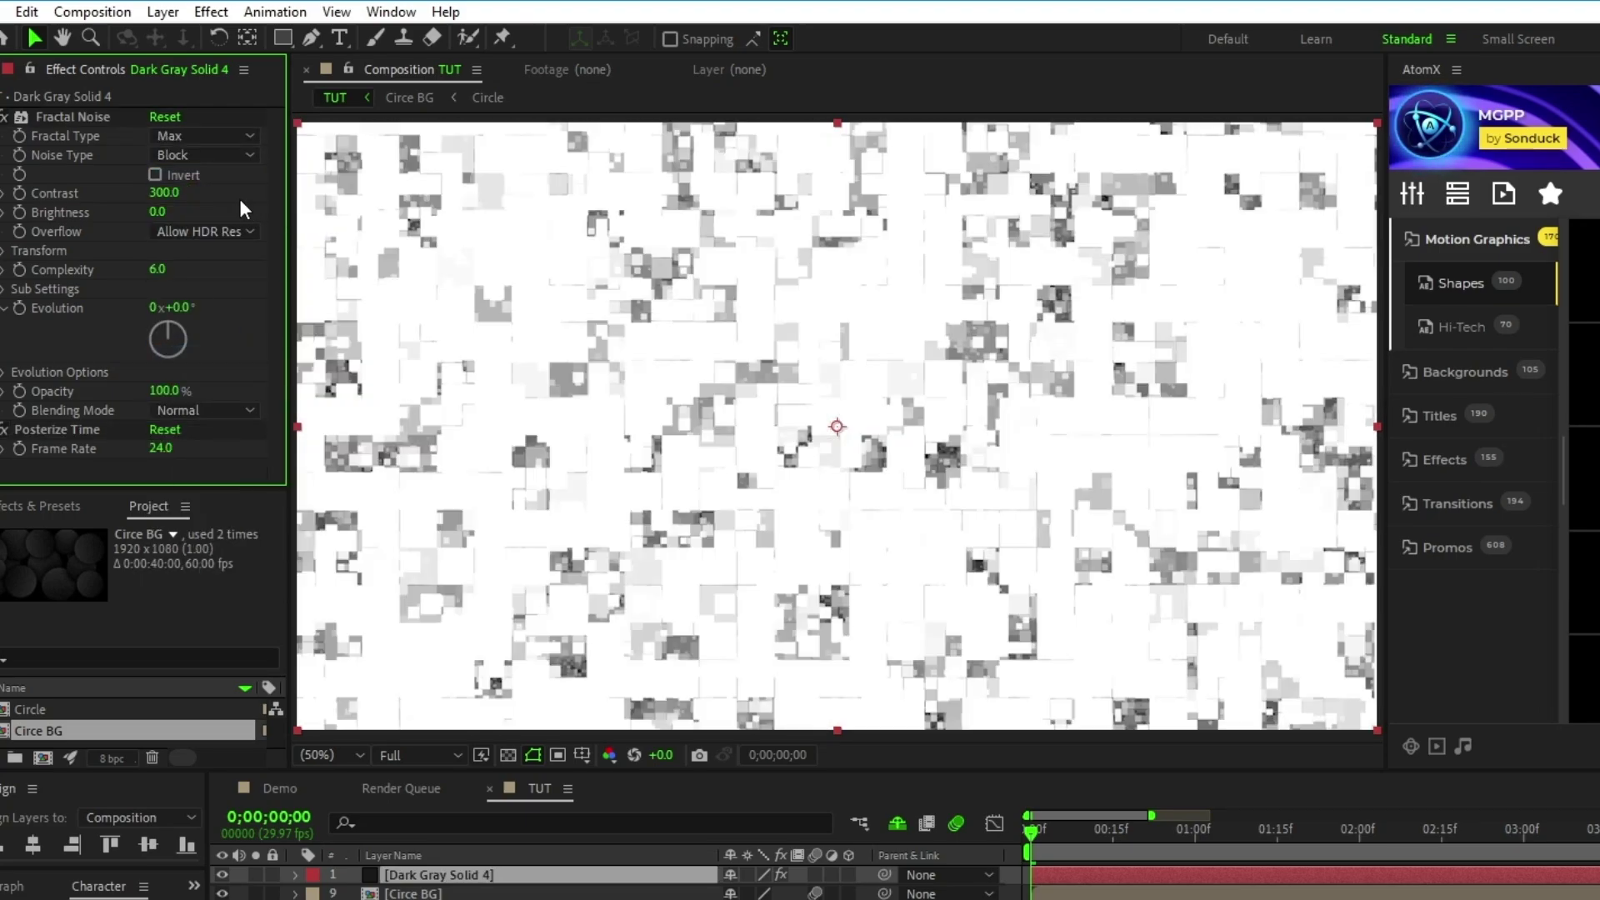
pyautogui.write('-150')
pyautogui.press('Return')
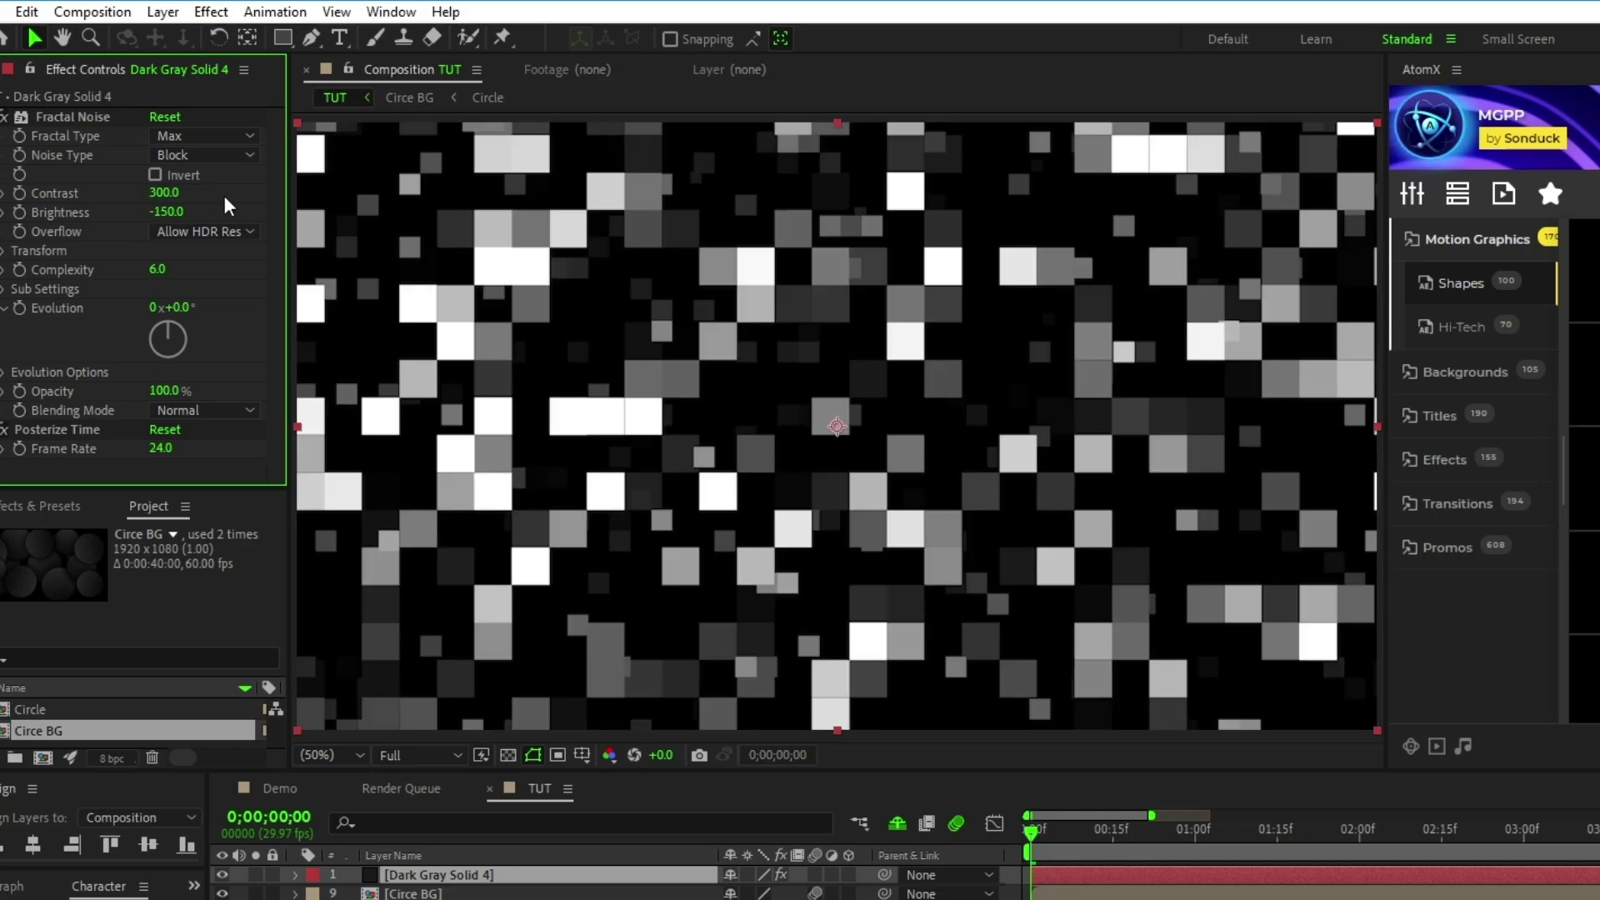
# Step: Scale the noise non-uniformly to width 1500, height 50, and keyframe Offset Turbulence
pyautogui.click(3, 253)
pyautogui.click(155, 289)
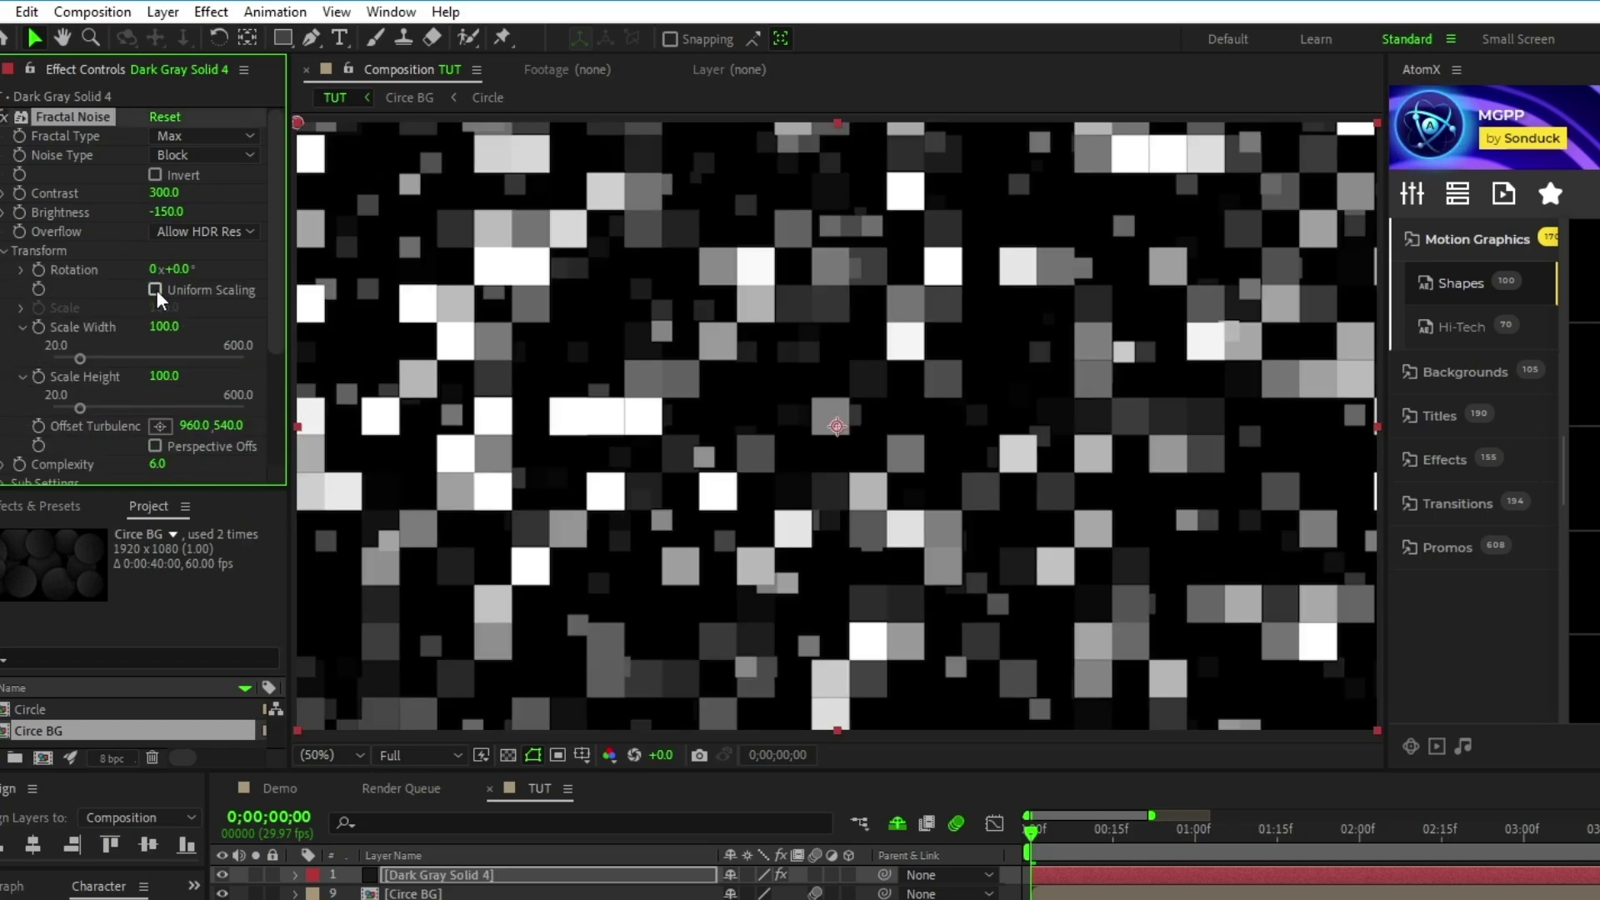
pyautogui.click(164, 326)
pyautogui.write('1500')
pyautogui.press('Return')
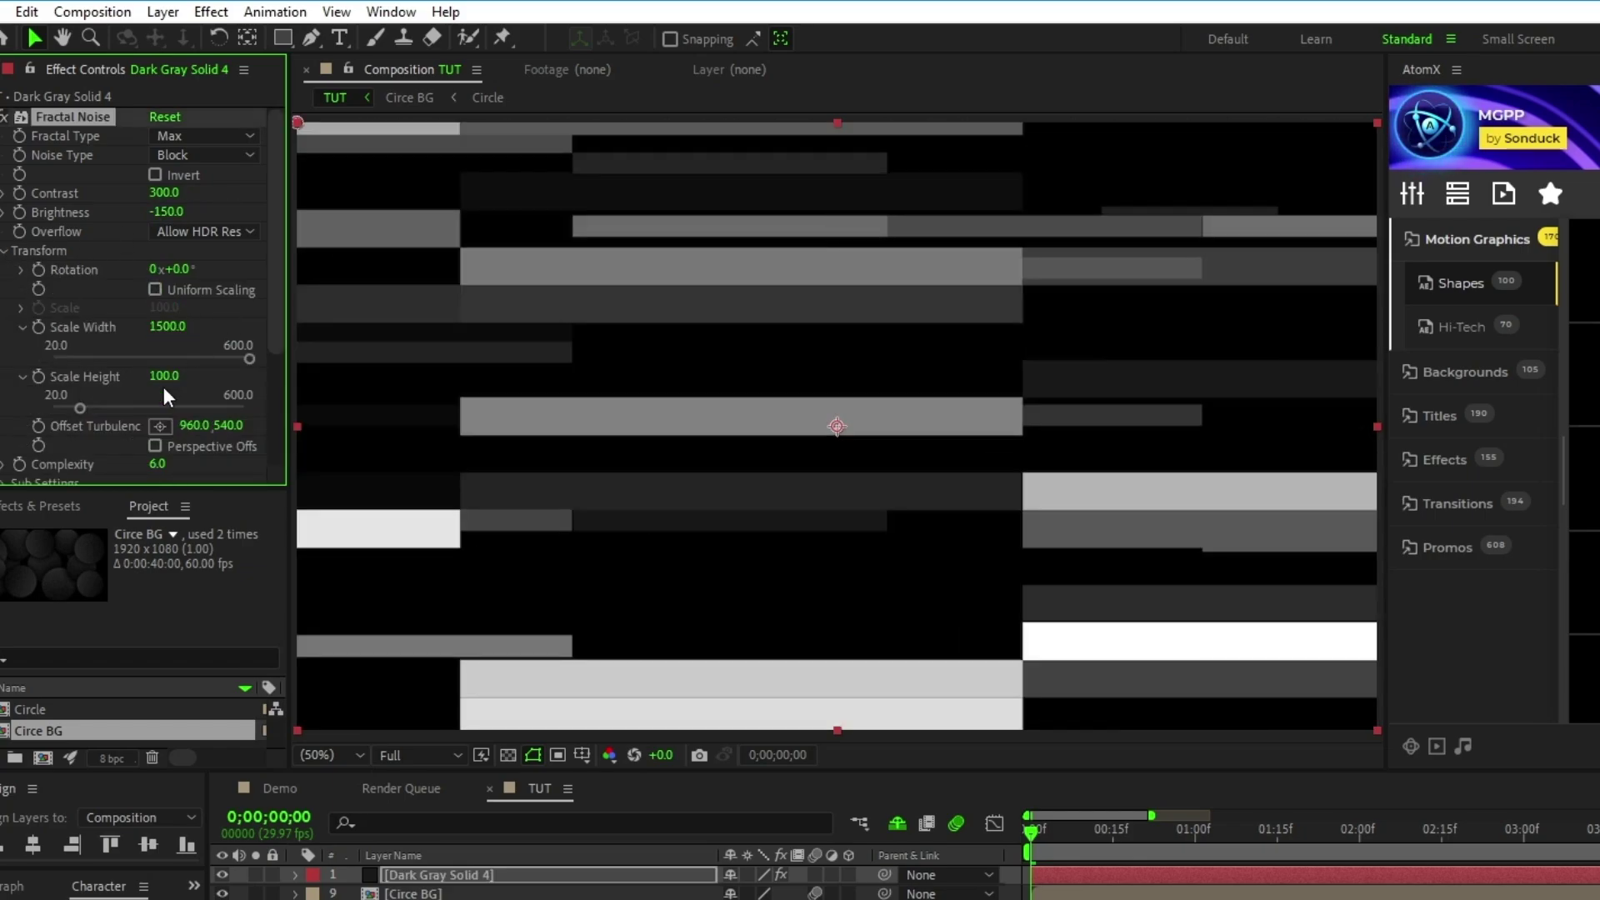
pyautogui.write('50')
pyautogui.press('Return')
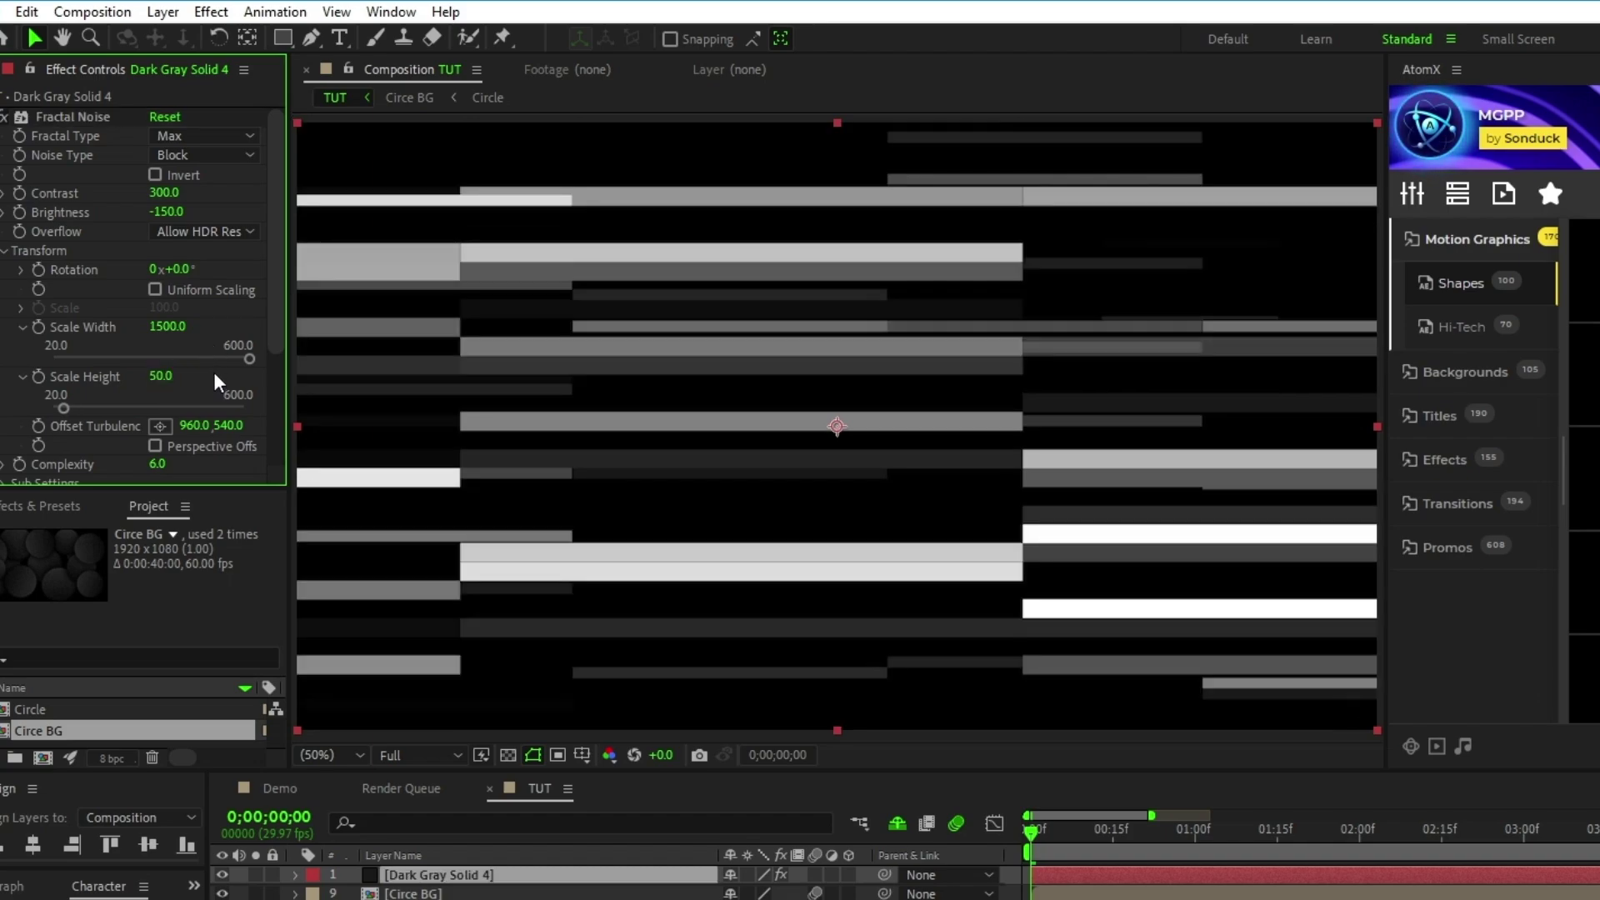
pyautogui.click(38, 425)
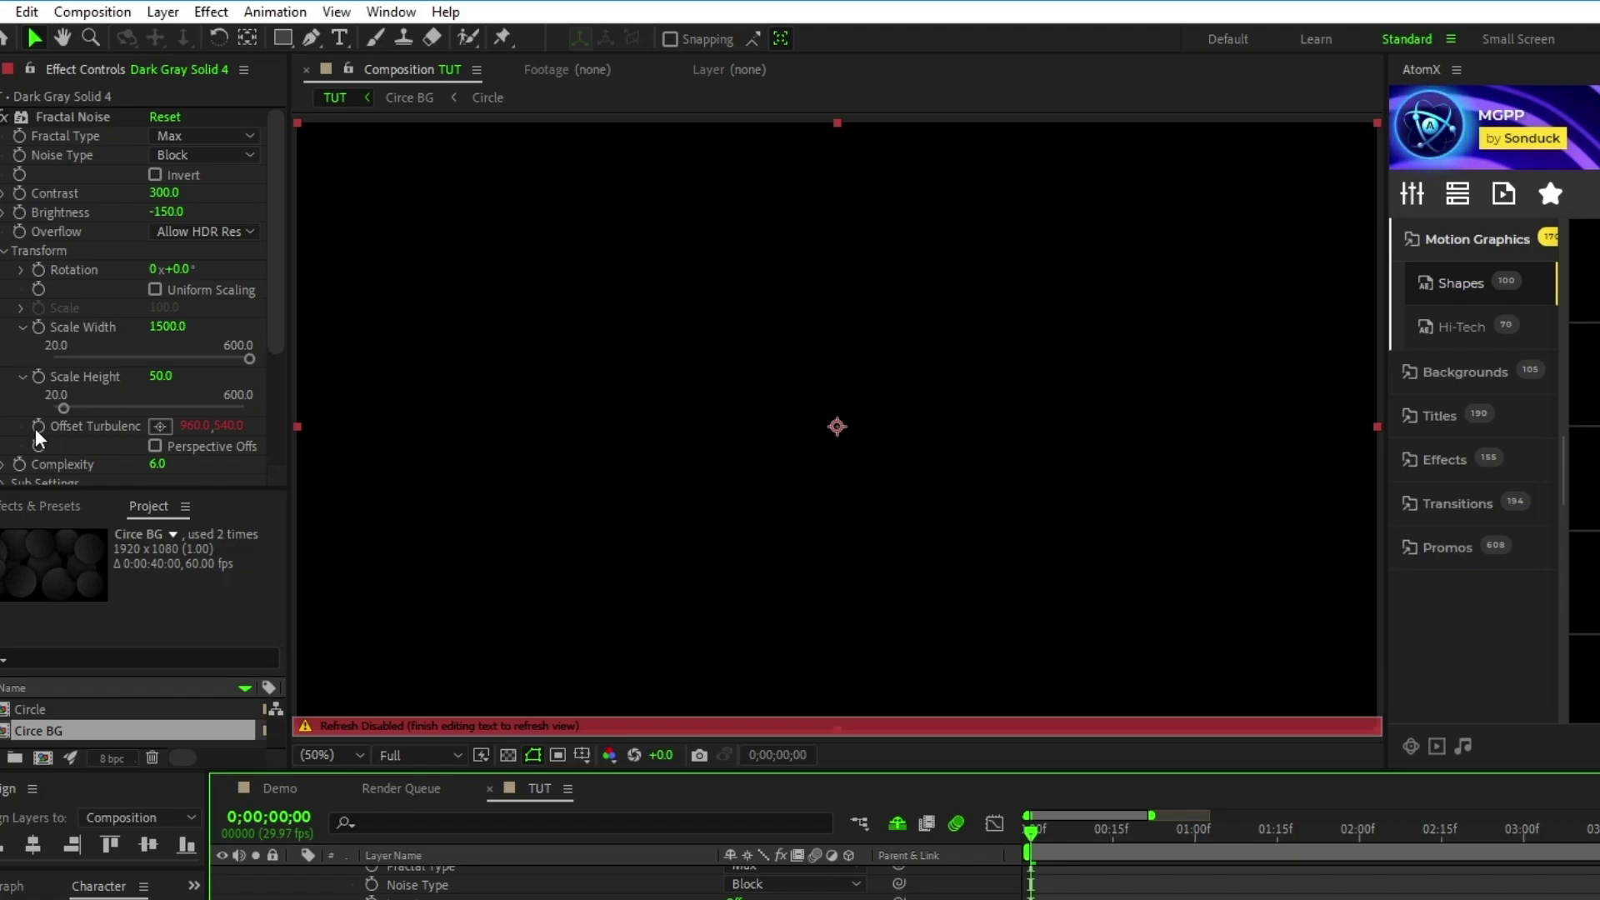
pyautogui.scroll(-5, 242, 402)
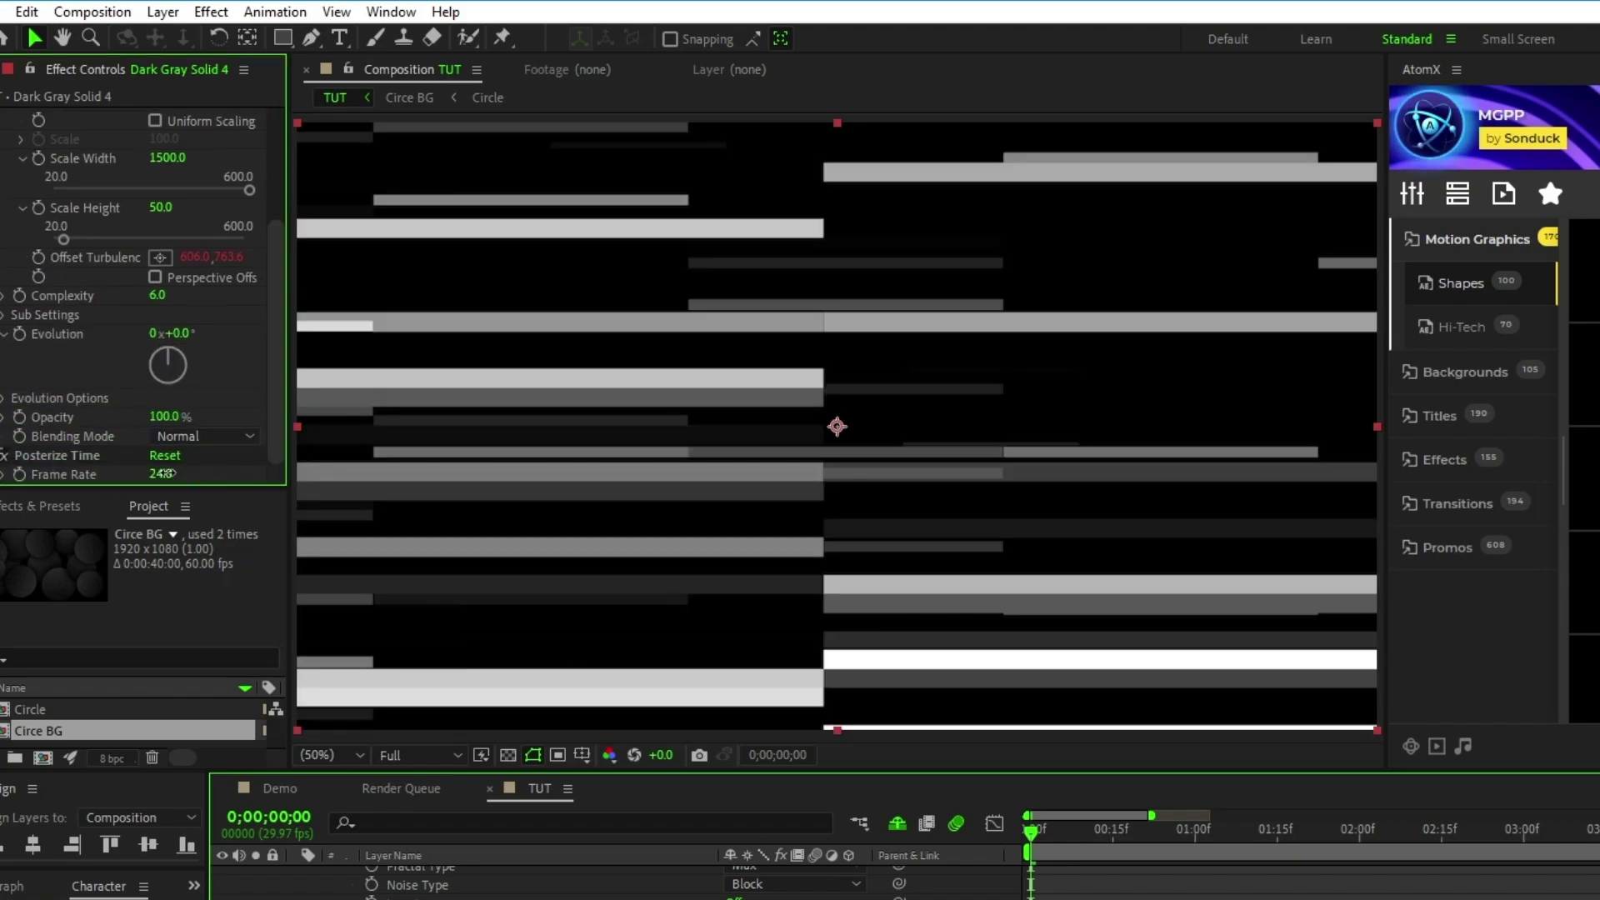
# Step: Set the Posterize Time frame rate to 6
pyautogui.click(164, 472)
pyautogui.write('6')
pyautogui.press('Return')
pyautogui.scroll(3, 1057, 836)
# Step: Pre-compose the Dark Gray Solid 4 layer, rename it 'Map', and hide it
pyautogui.click(296, 874)
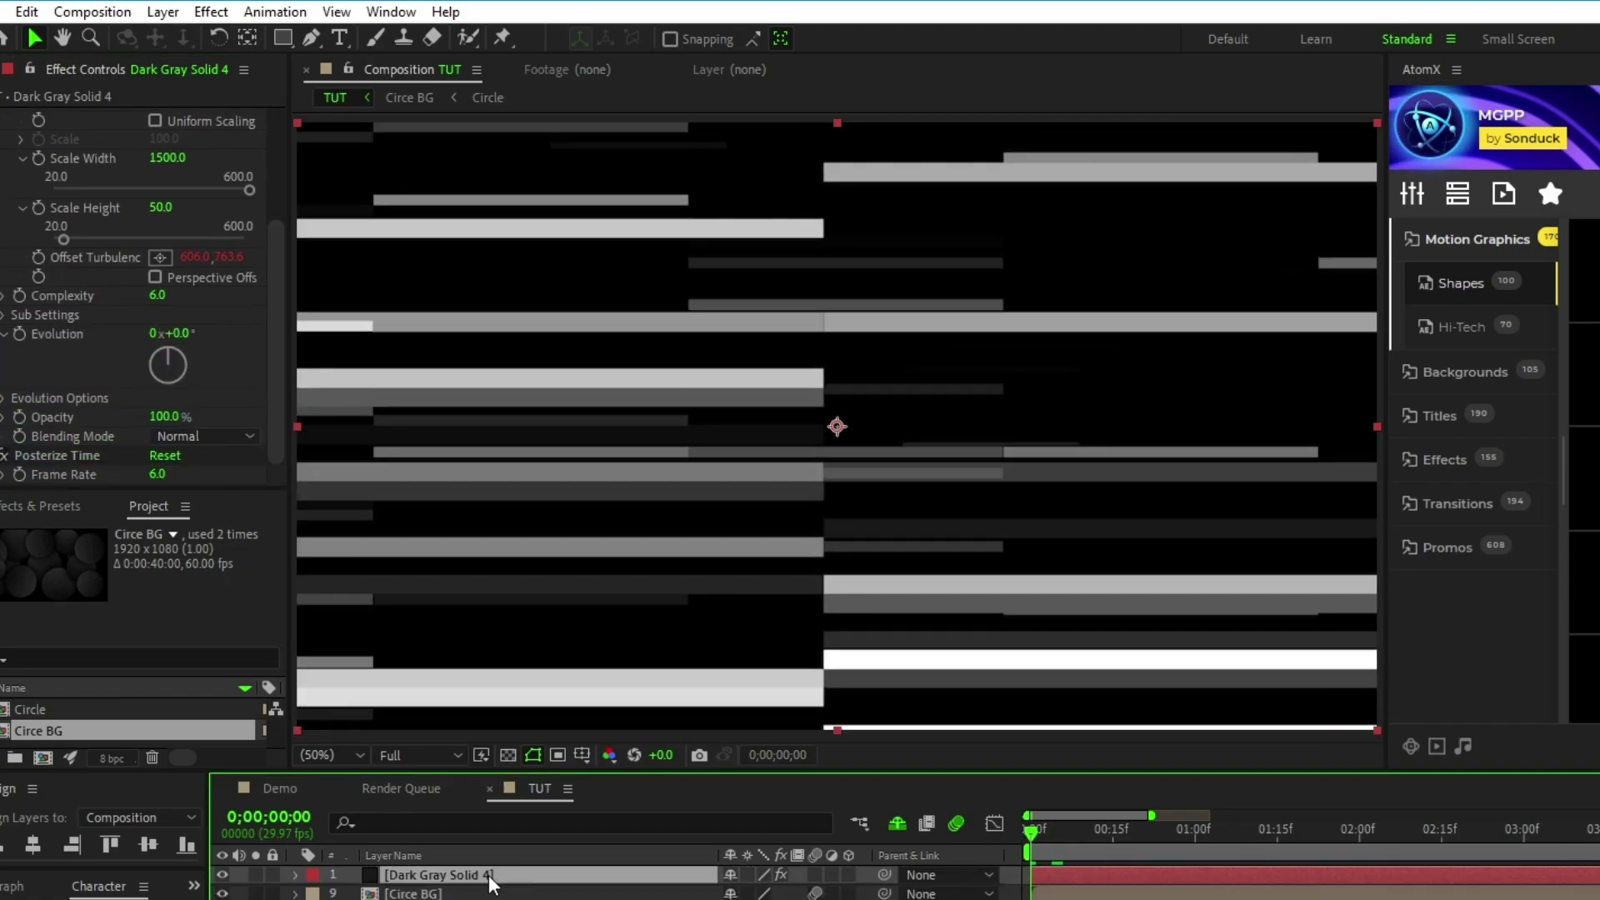
pyautogui.rightClick(489, 874)
pyautogui.click(575, 753)
pyautogui.click(761, 822)
pyautogui.press('Return')
pyautogui.write('Map')
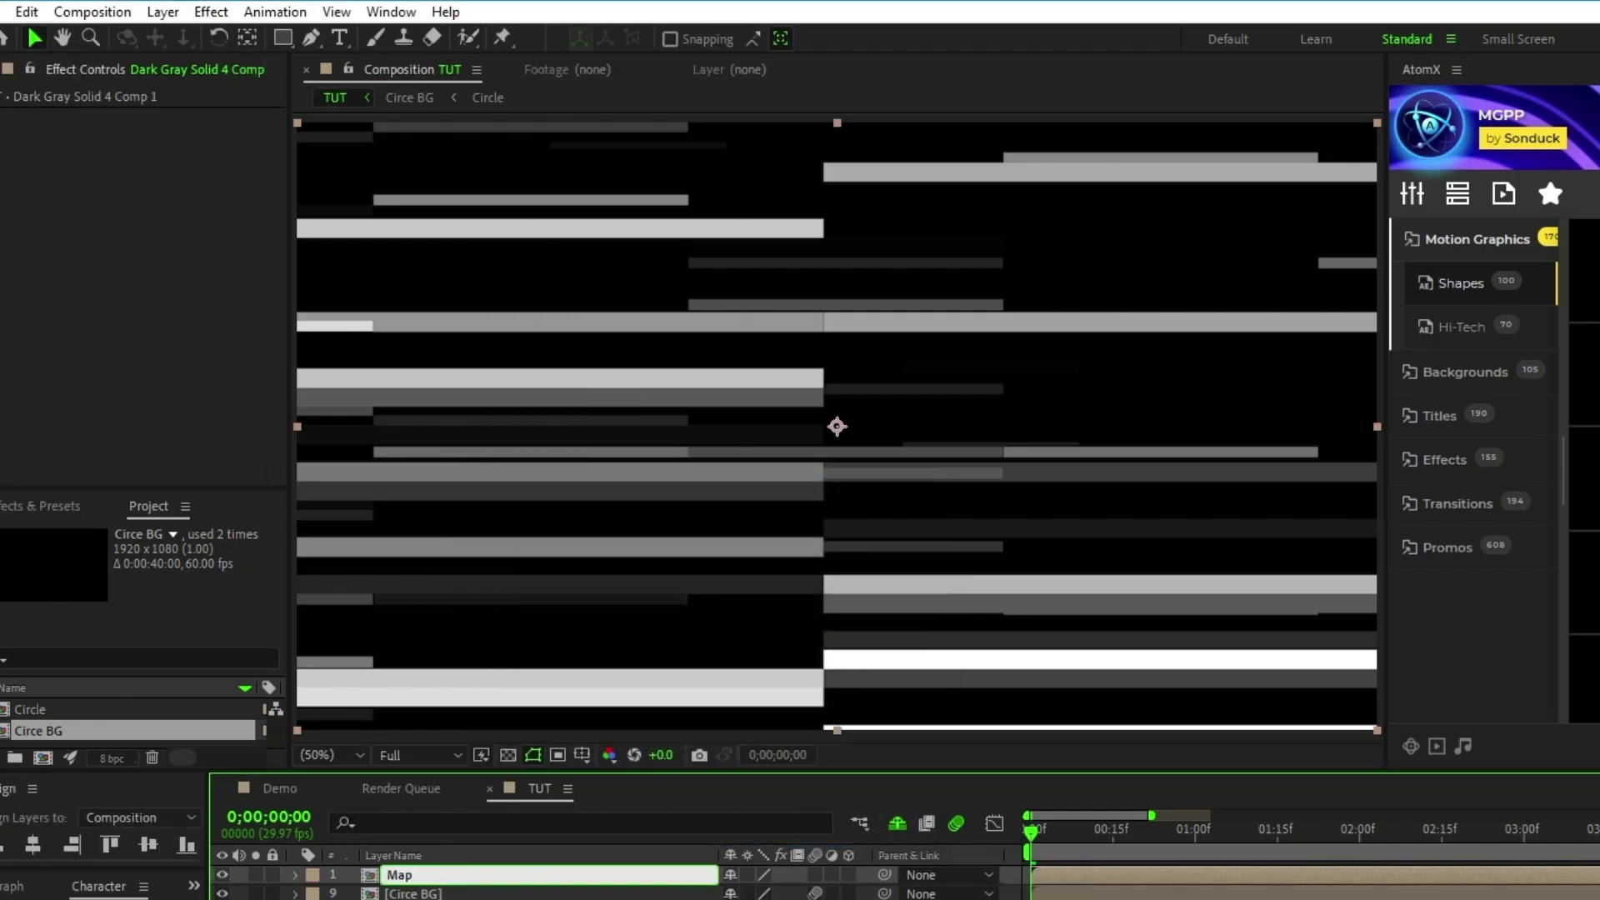
pyautogui.press('Return')
pyautogui.click(221, 874)
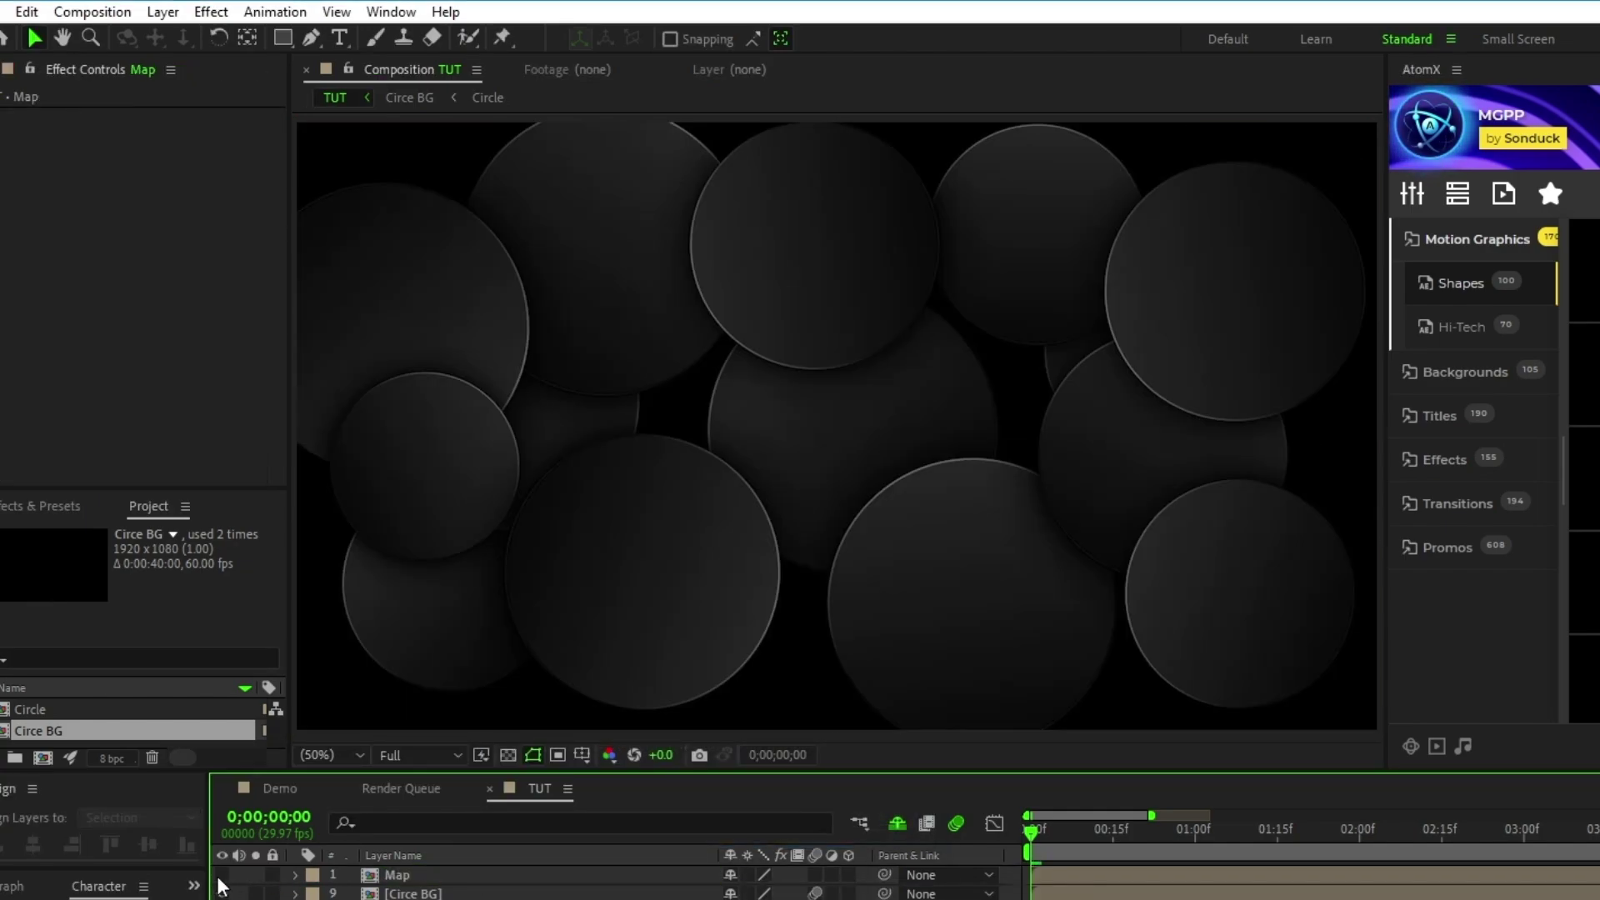
# Step: Add a new adjustment layer with the Displacement Map effect
pyautogui.click(162, 12)
pyautogui.moveTo(398, 41)
pyautogui.click(659, 184)
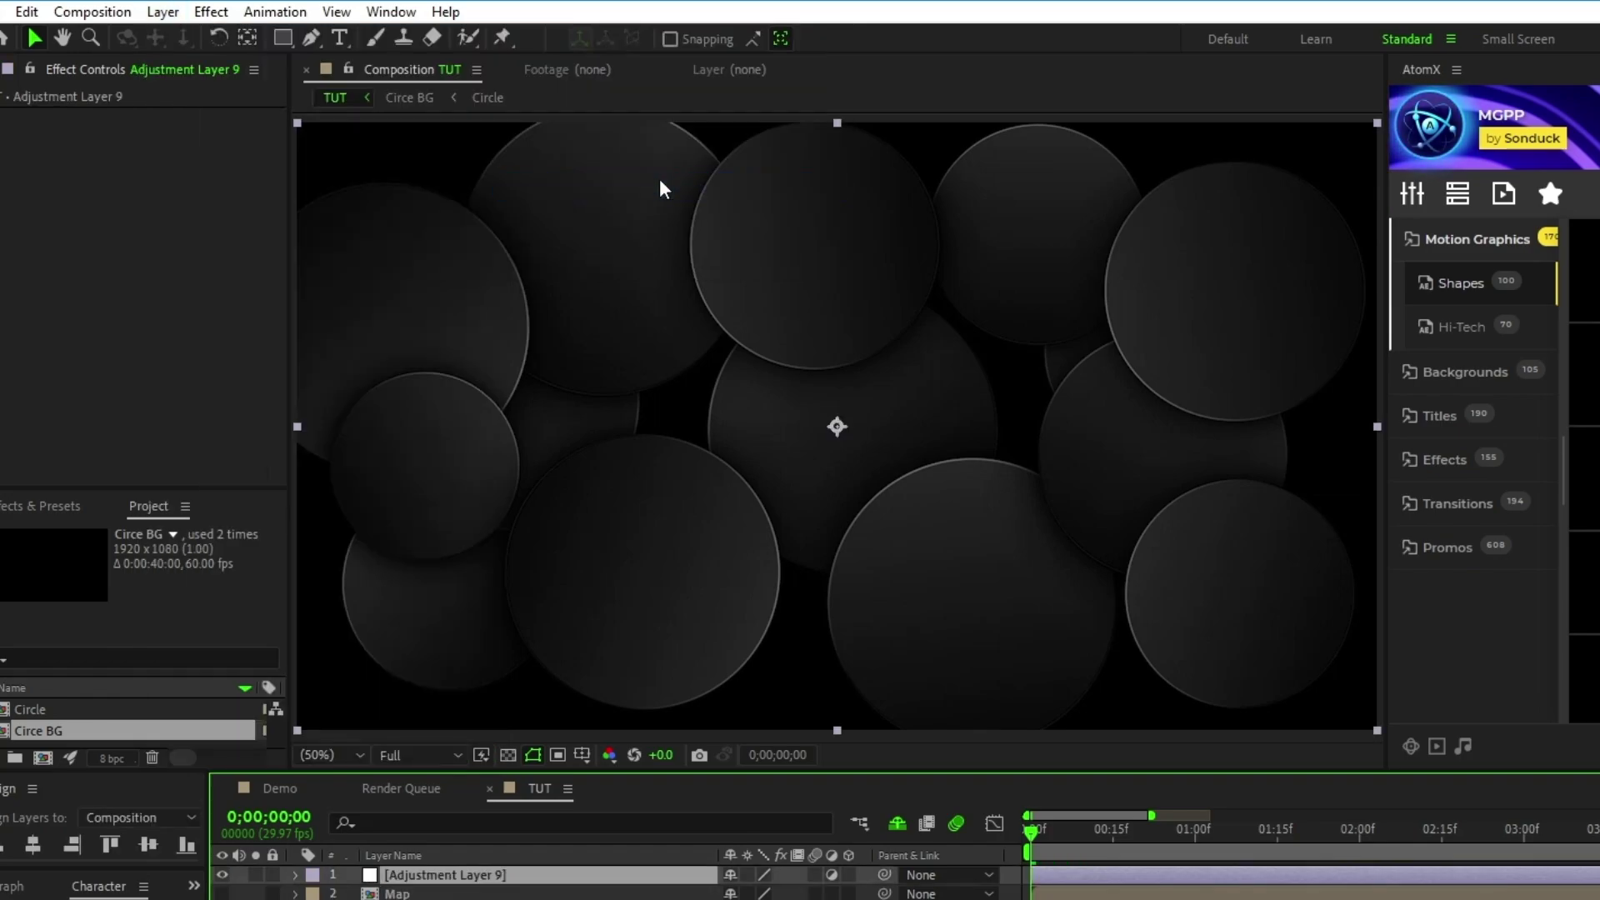
pyautogui.click(210, 12)
pyautogui.moveTo(354, 296)
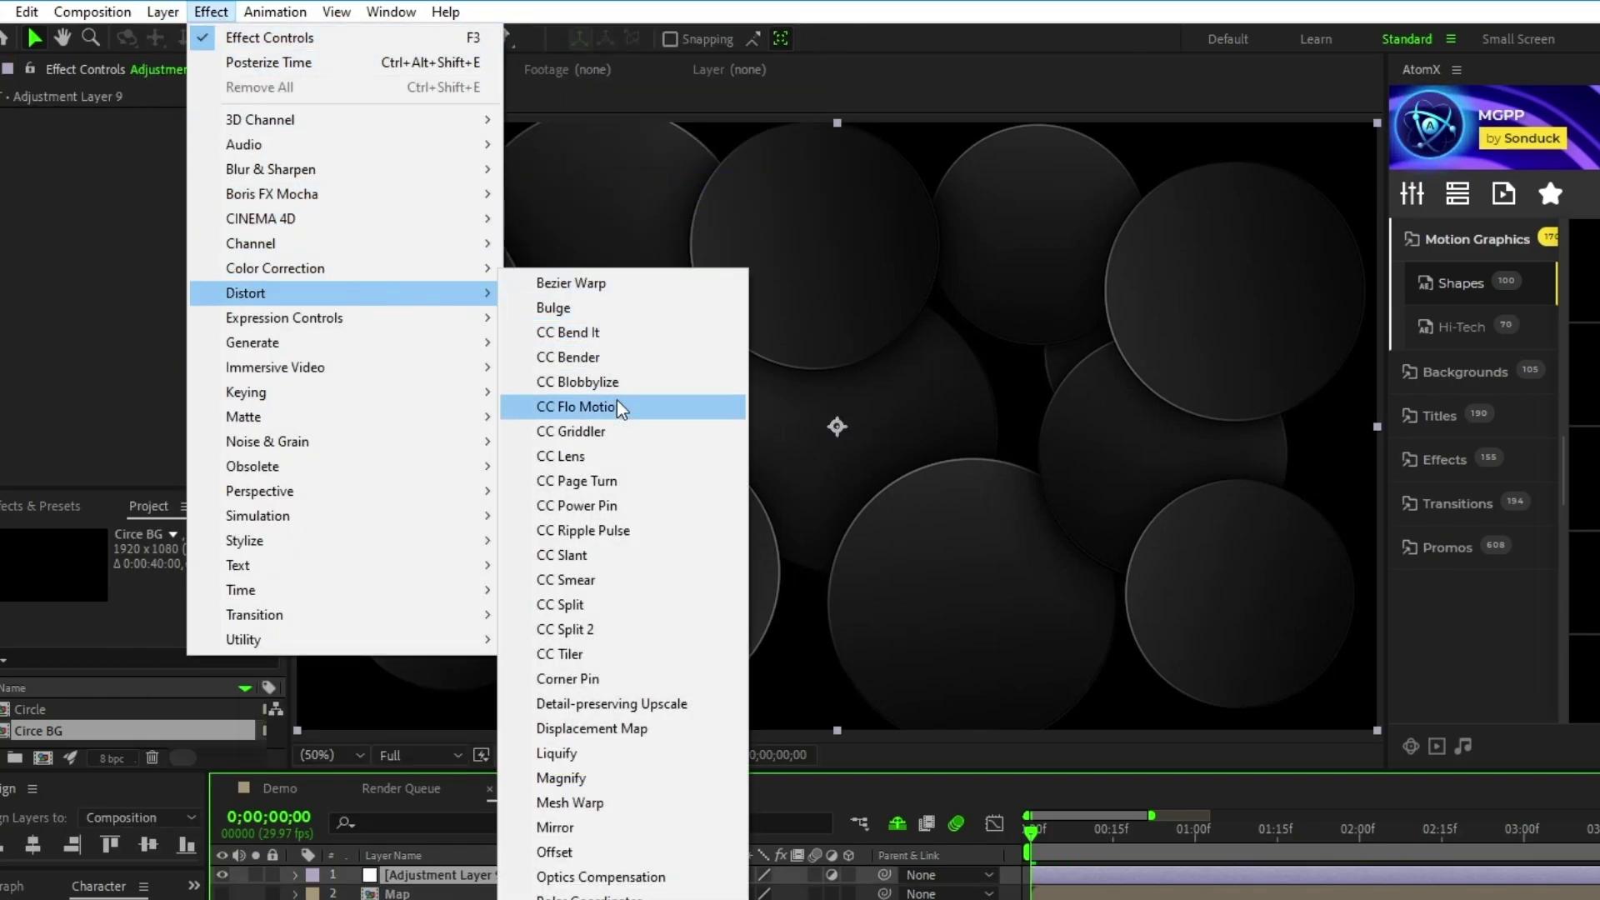
pyautogui.click(732, 728)
# Step: Drive Displacement Map from Map, horizontal 15, wrap pixels; move layer below Map and preview
pyautogui.click(178, 136)
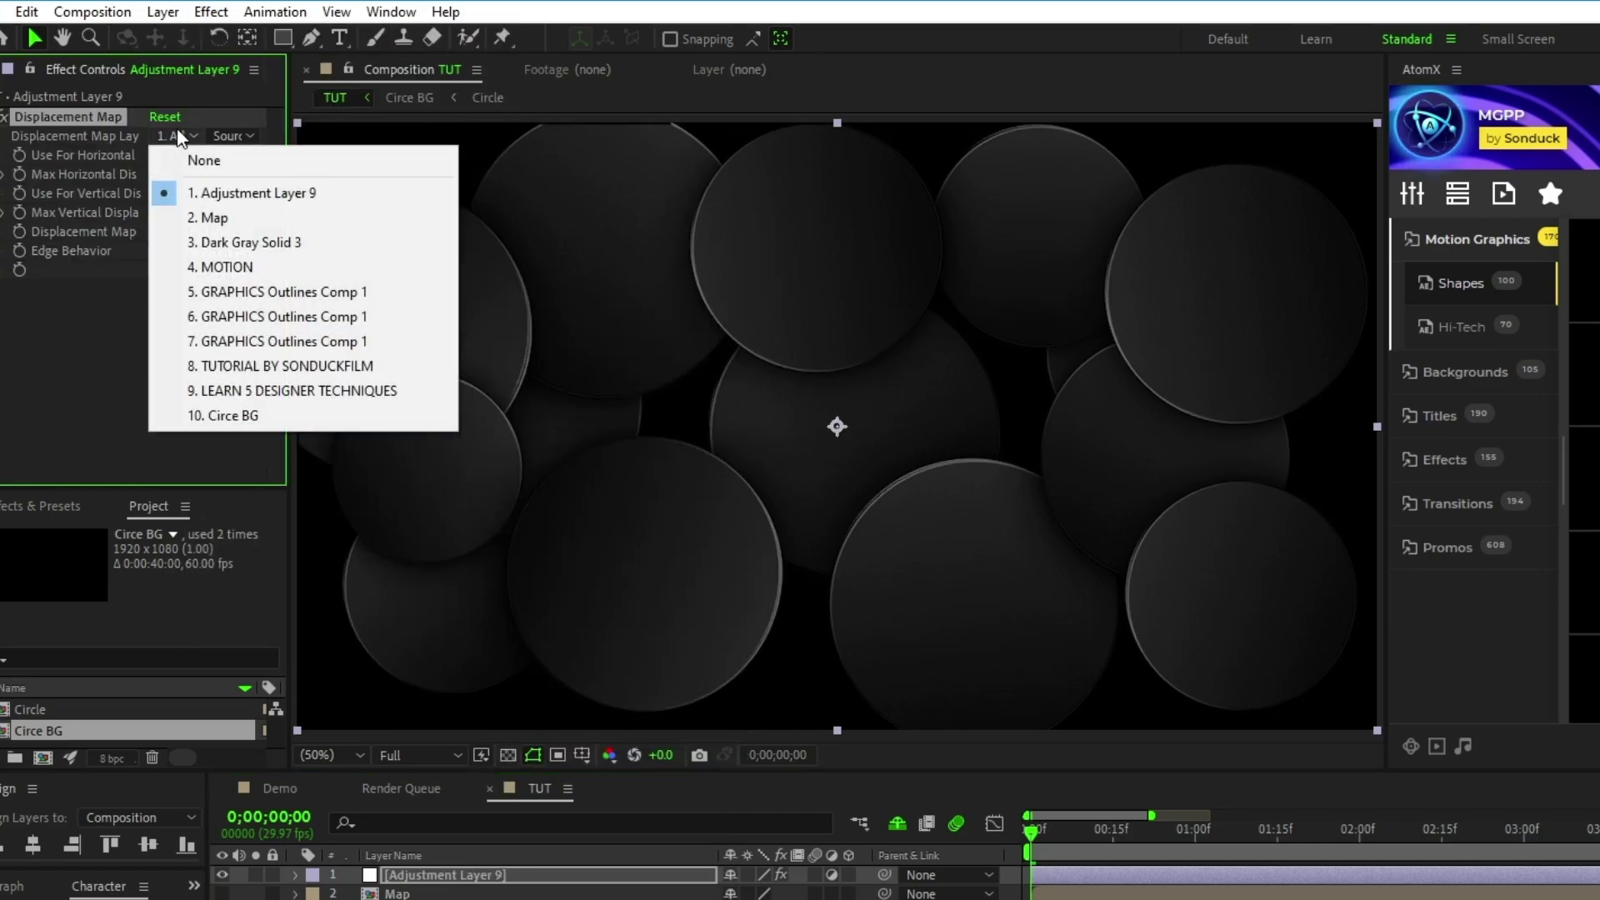
pyautogui.click(243, 218)
pyautogui.click(160, 175)
pyautogui.write('15')
pyautogui.press('Return')
pyautogui.click(155, 251)
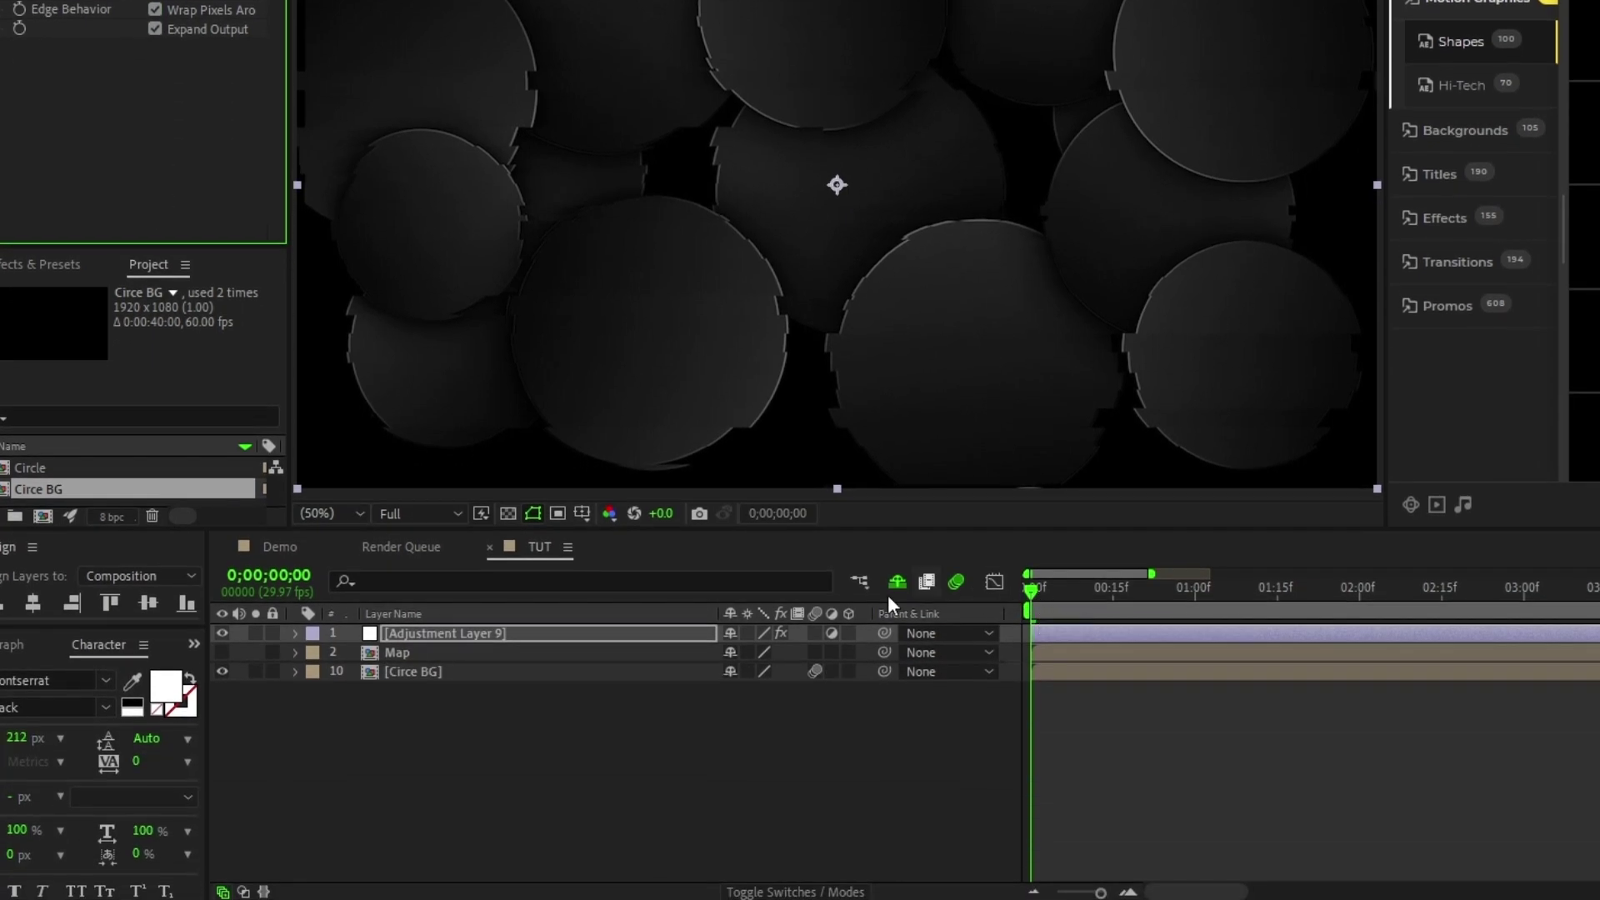
pyautogui.moveTo(470, 631); pyautogui.dragTo(418, 653)
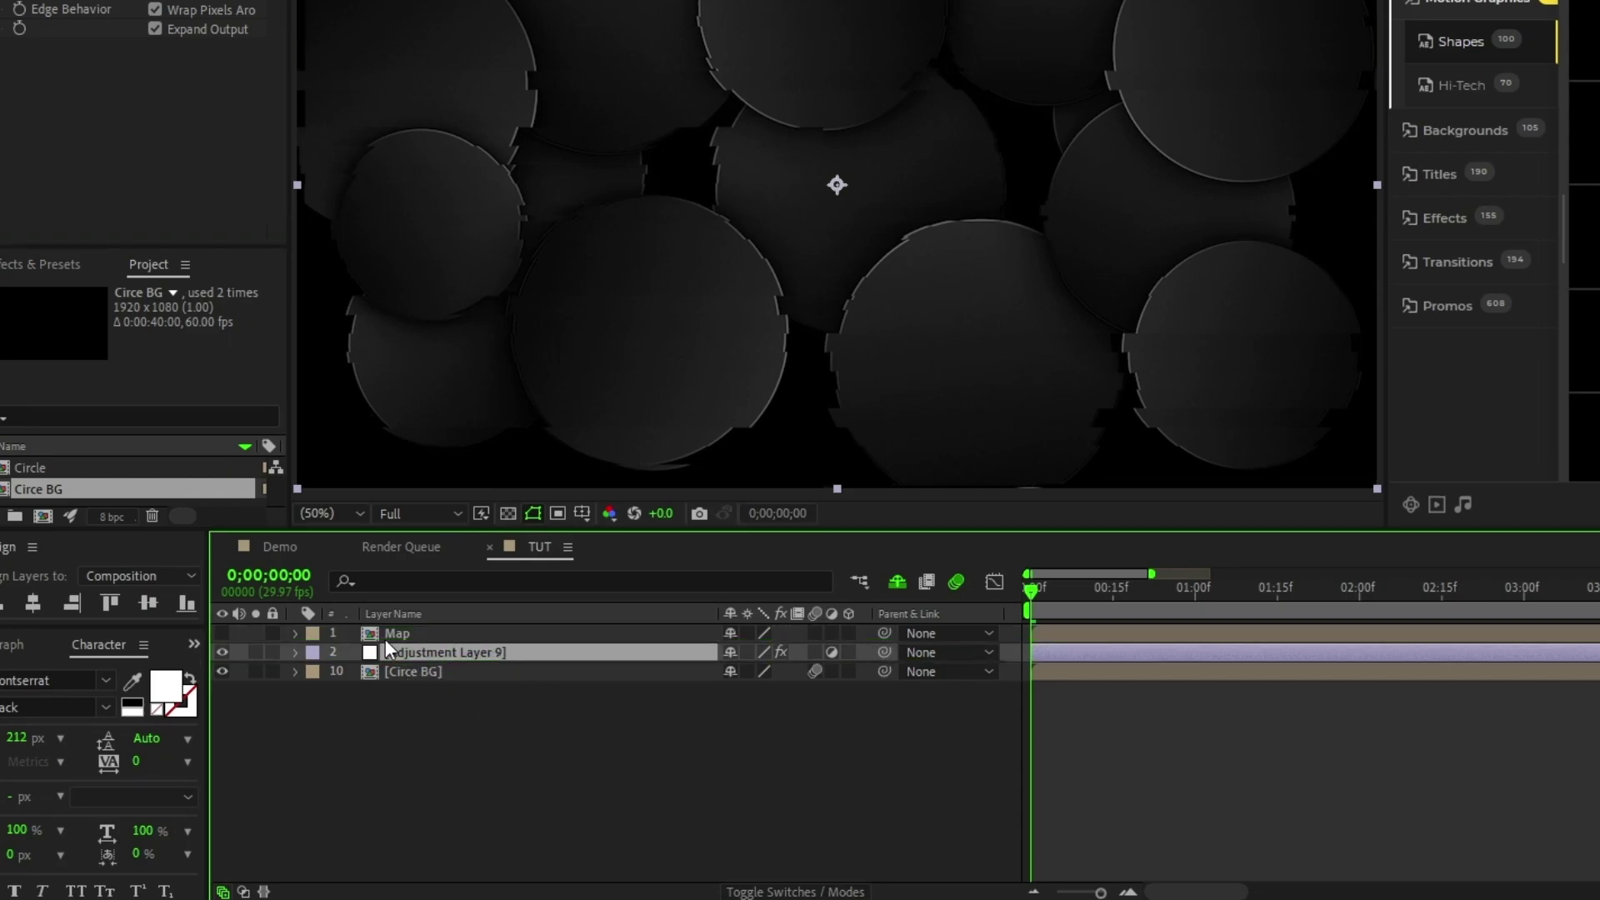
pyautogui.press('space')
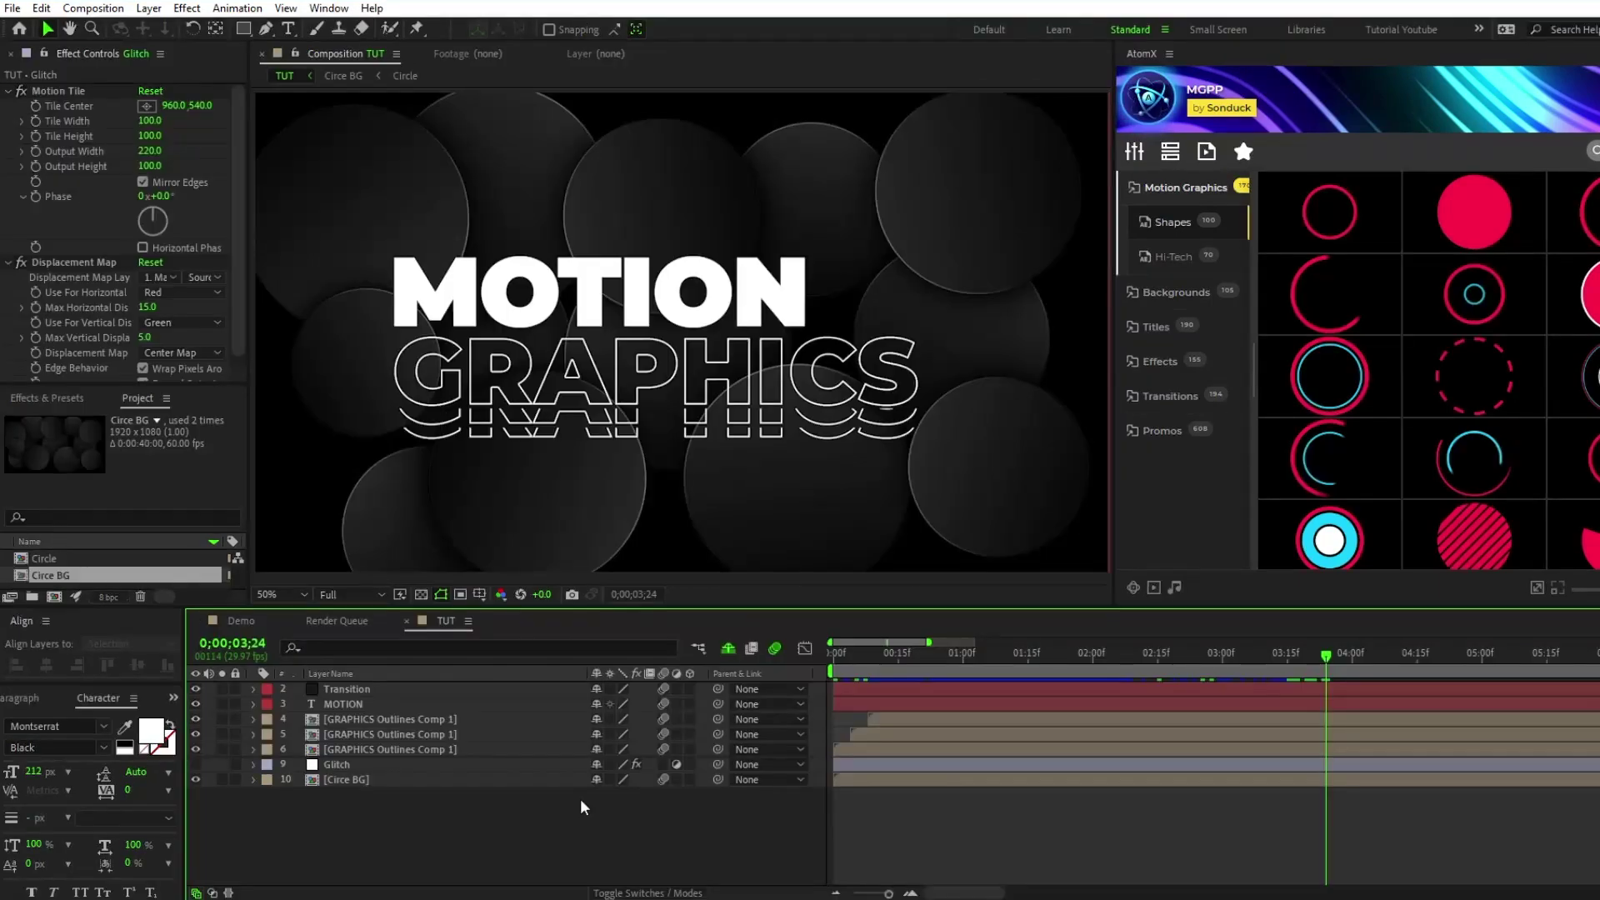
# Step: Add a new adjustment layer named 'Noise'
pyautogui.click(149, 8)
pyautogui.moveTo(170, 30)
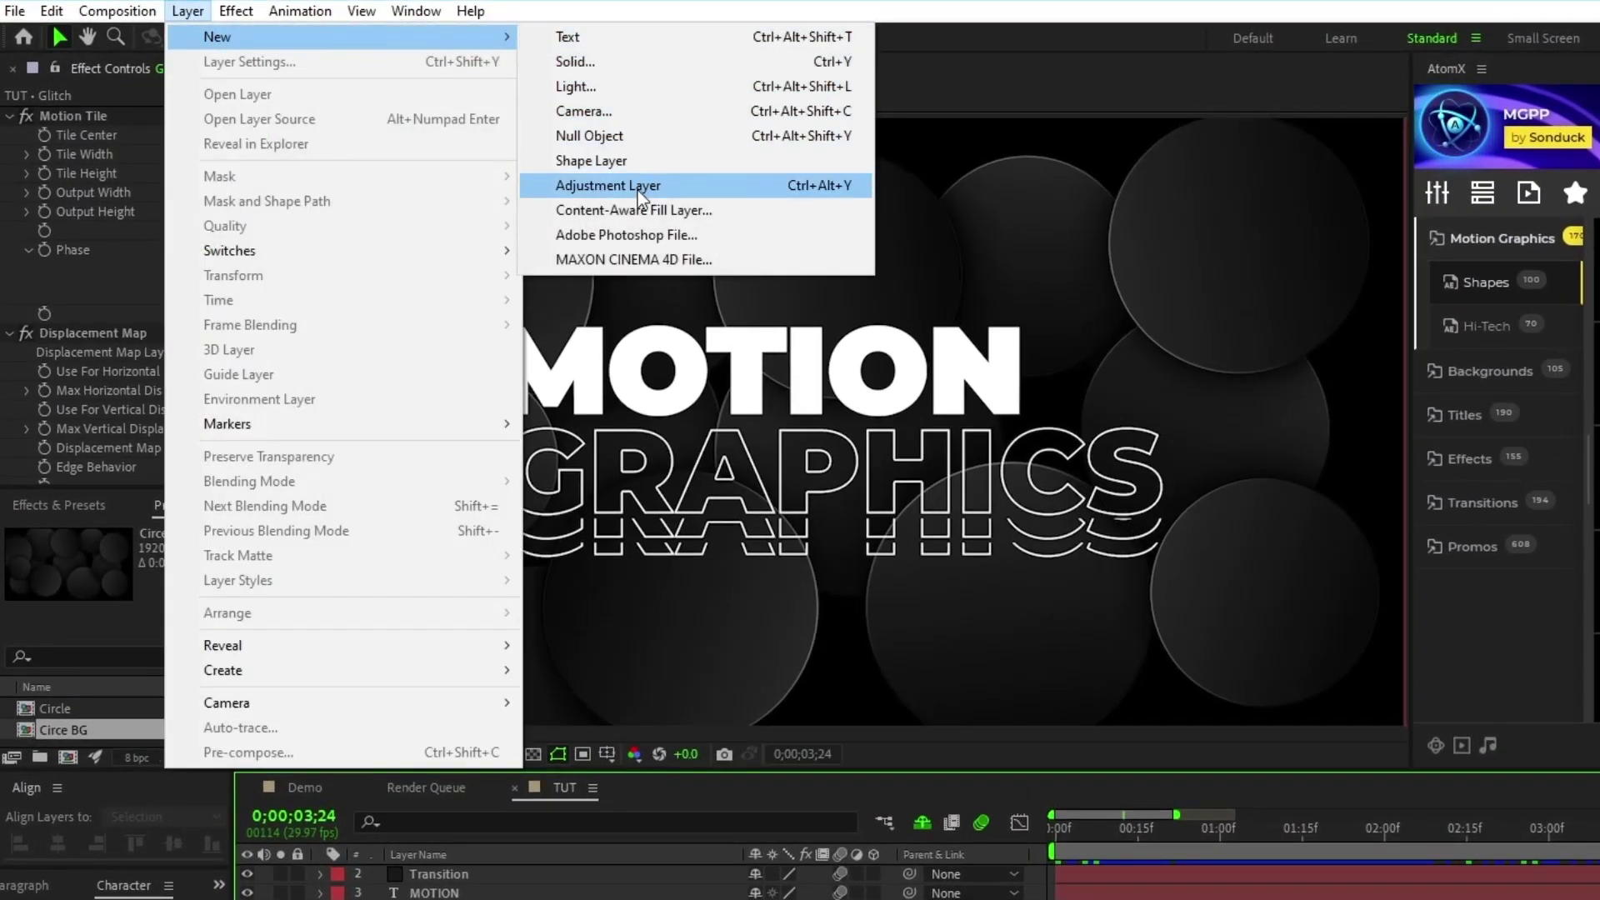
pyautogui.click(503, 149)
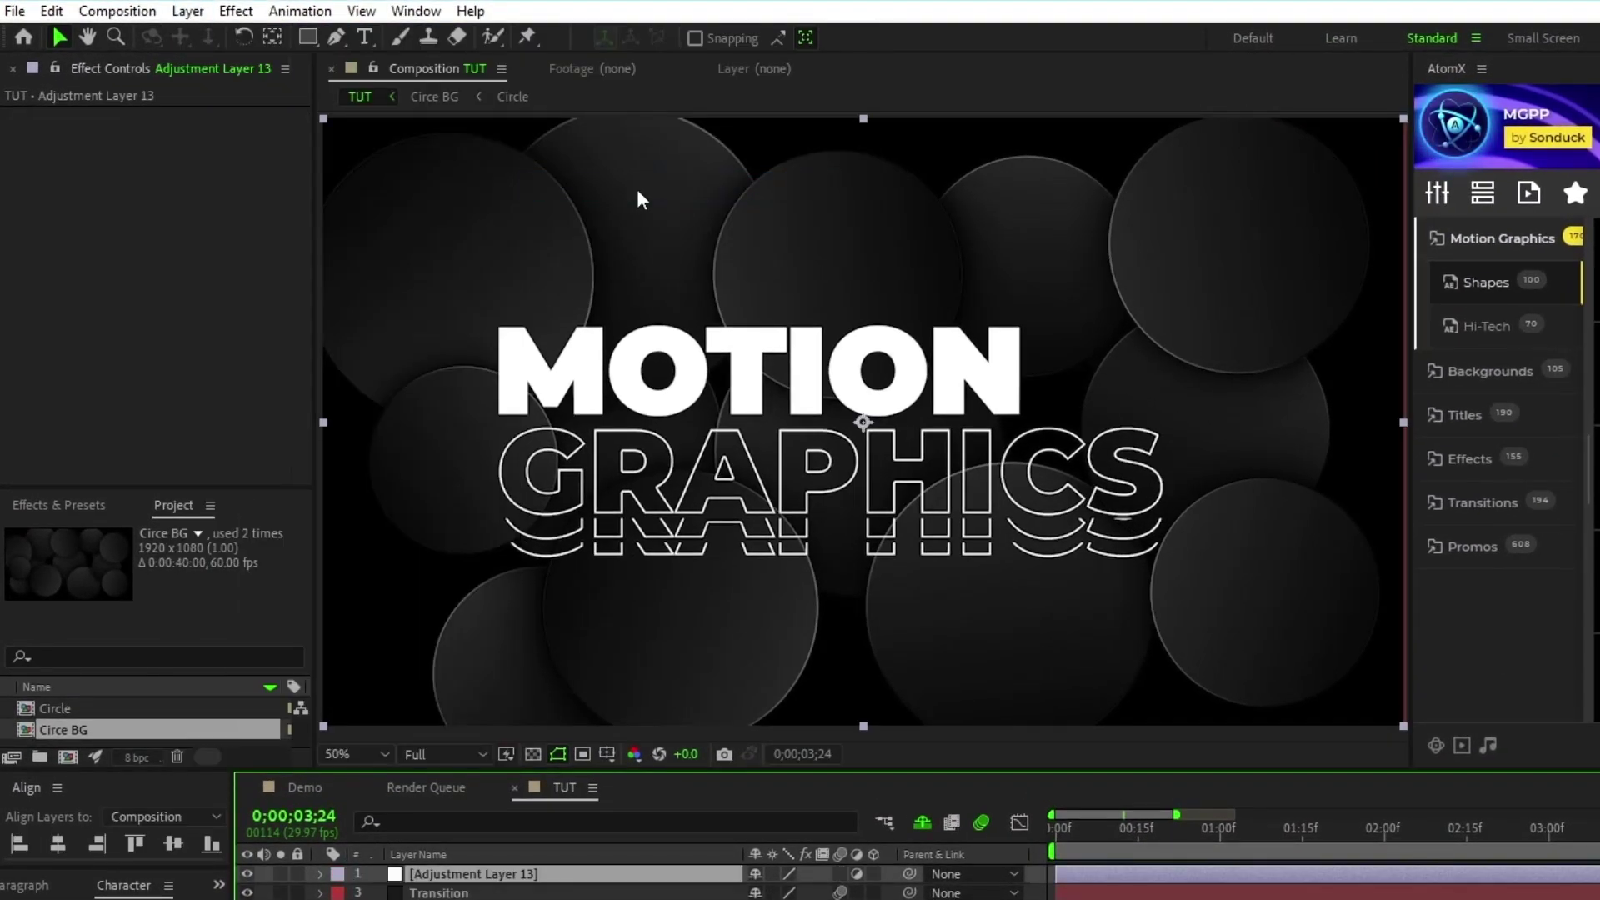
pyautogui.press('Return')
pyautogui.write('Noise')
pyautogui.press('Return')
# Step: Apply the Noise effect at 15% amount with Use Color Noise turned off
pyautogui.click(238, 10)
pyautogui.moveTo(457, 442)
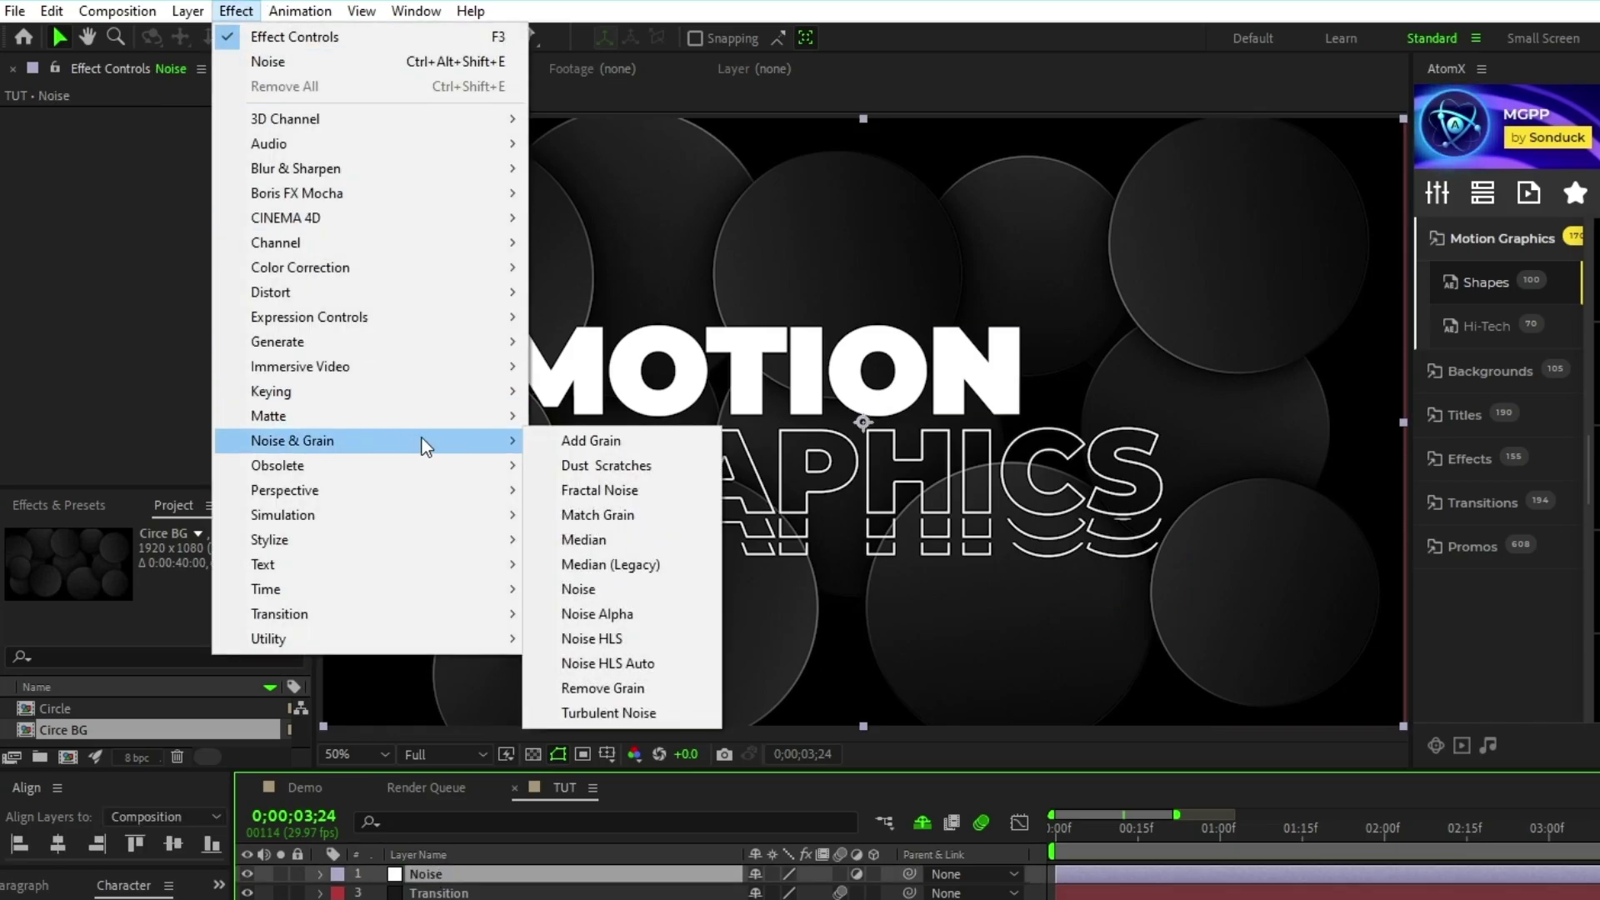
pyautogui.click(625, 593)
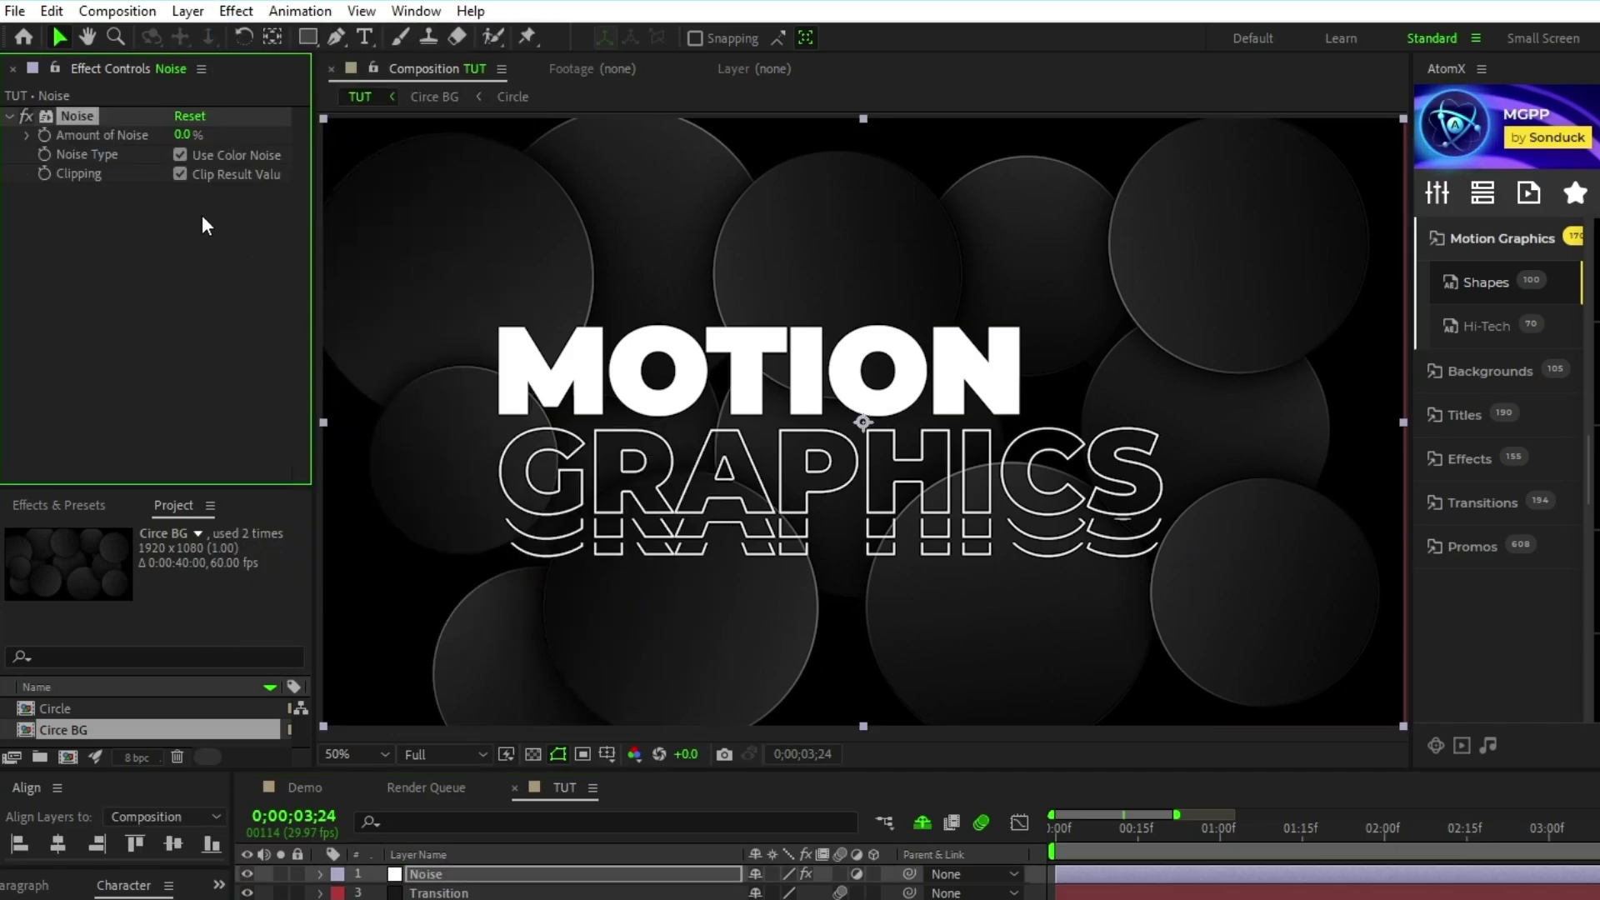
pyautogui.click(181, 134)
pyautogui.write('15')
pyautogui.press('Return')
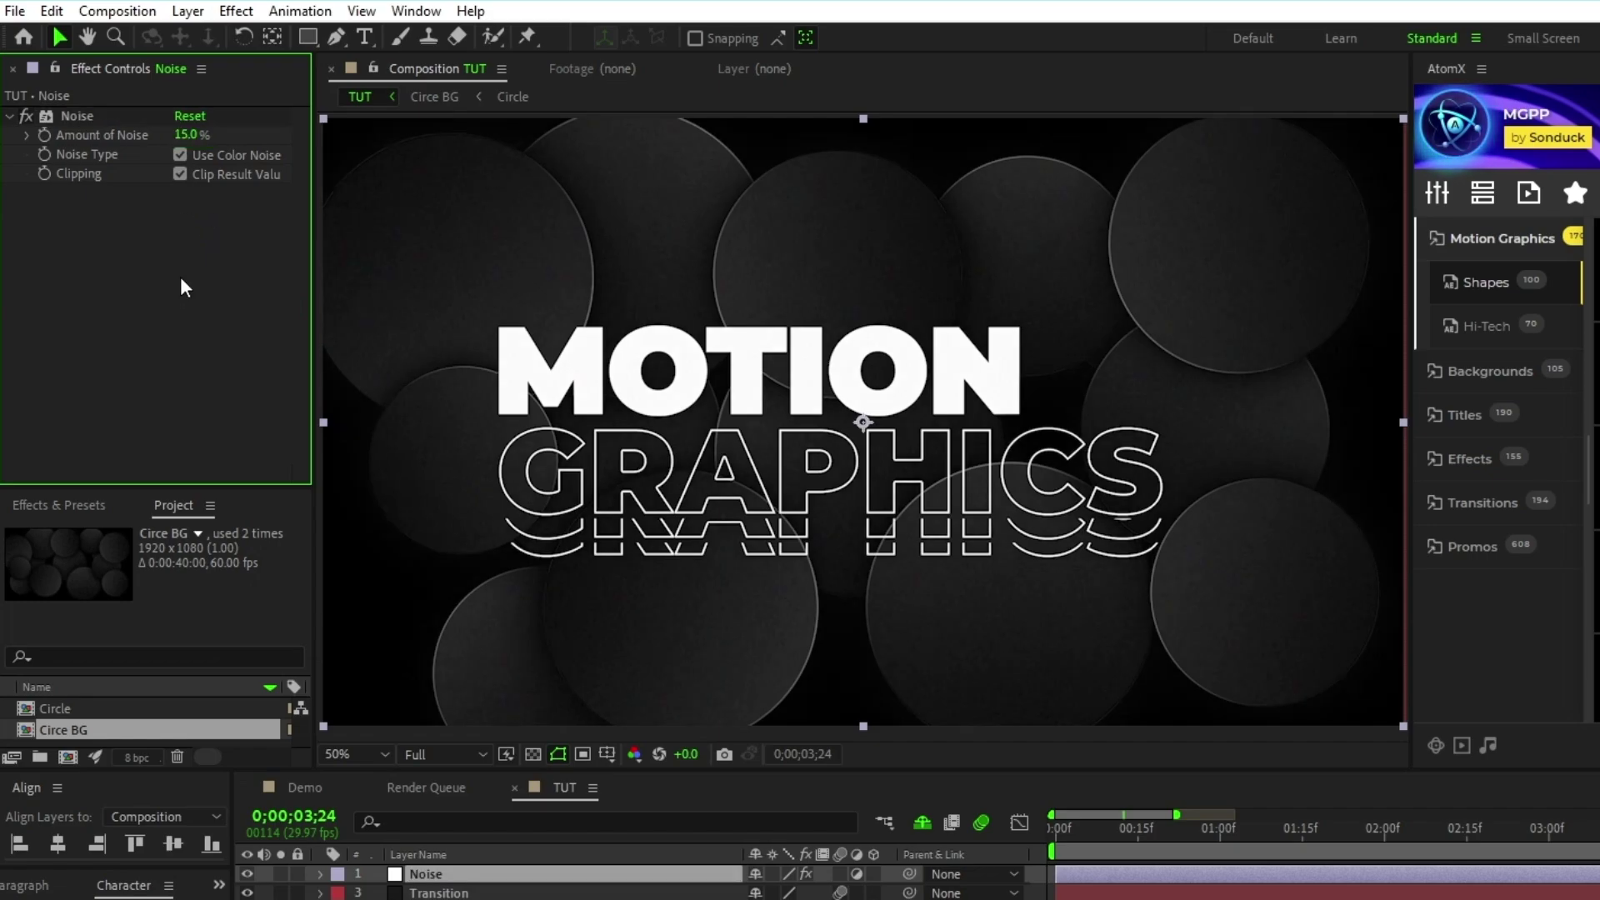
pyautogui.click(179, 154)
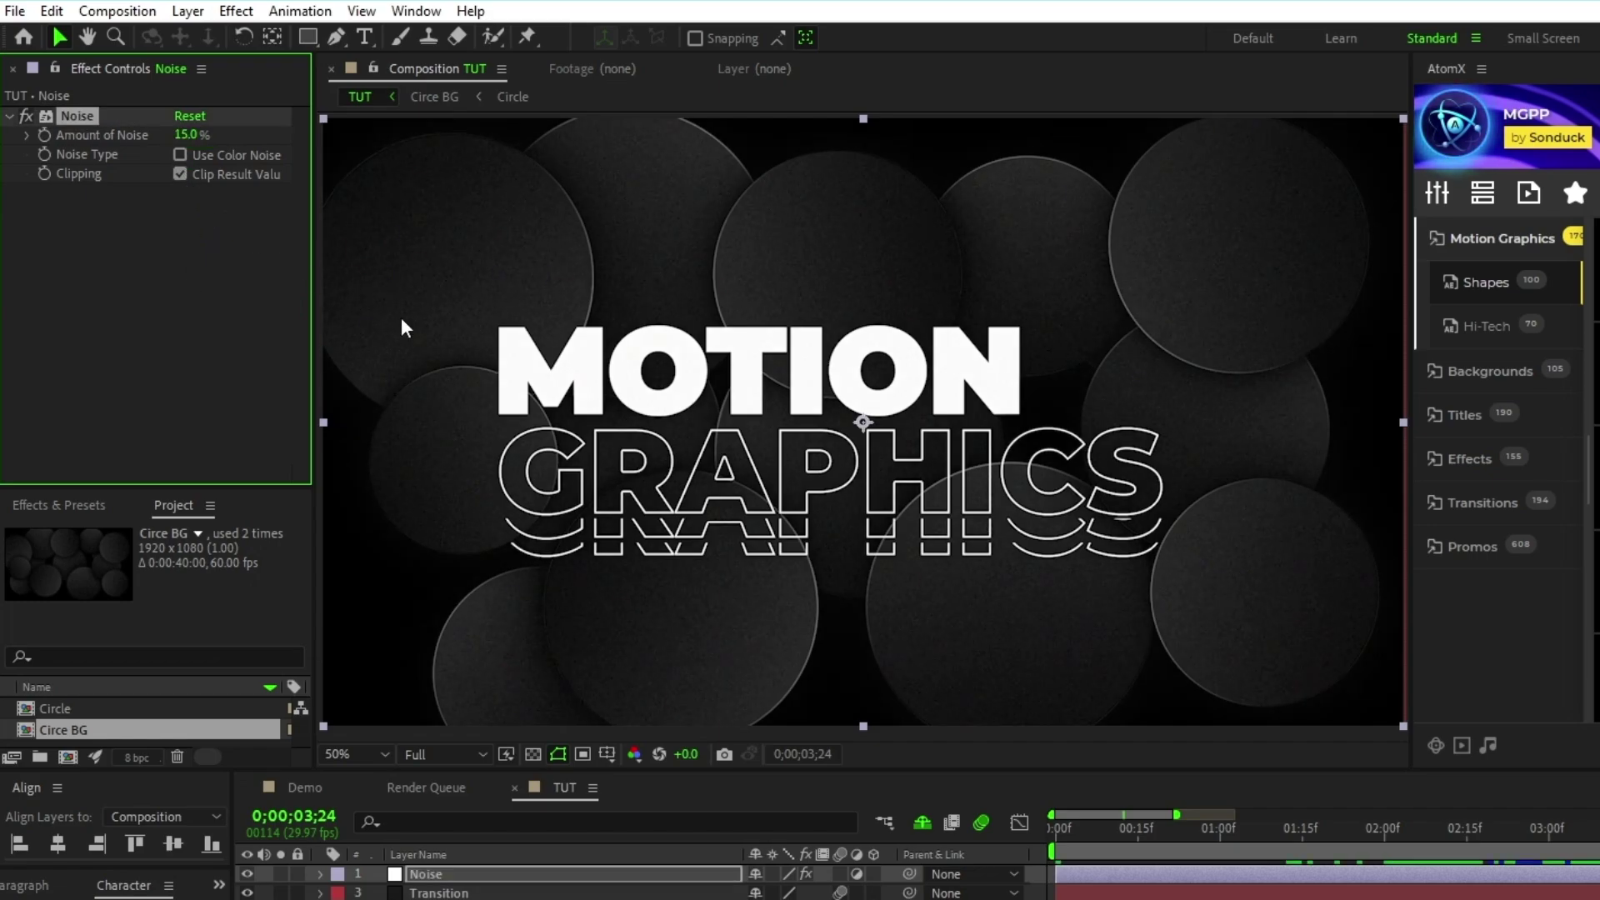
pyautogui.scroll(2, 862, 410)
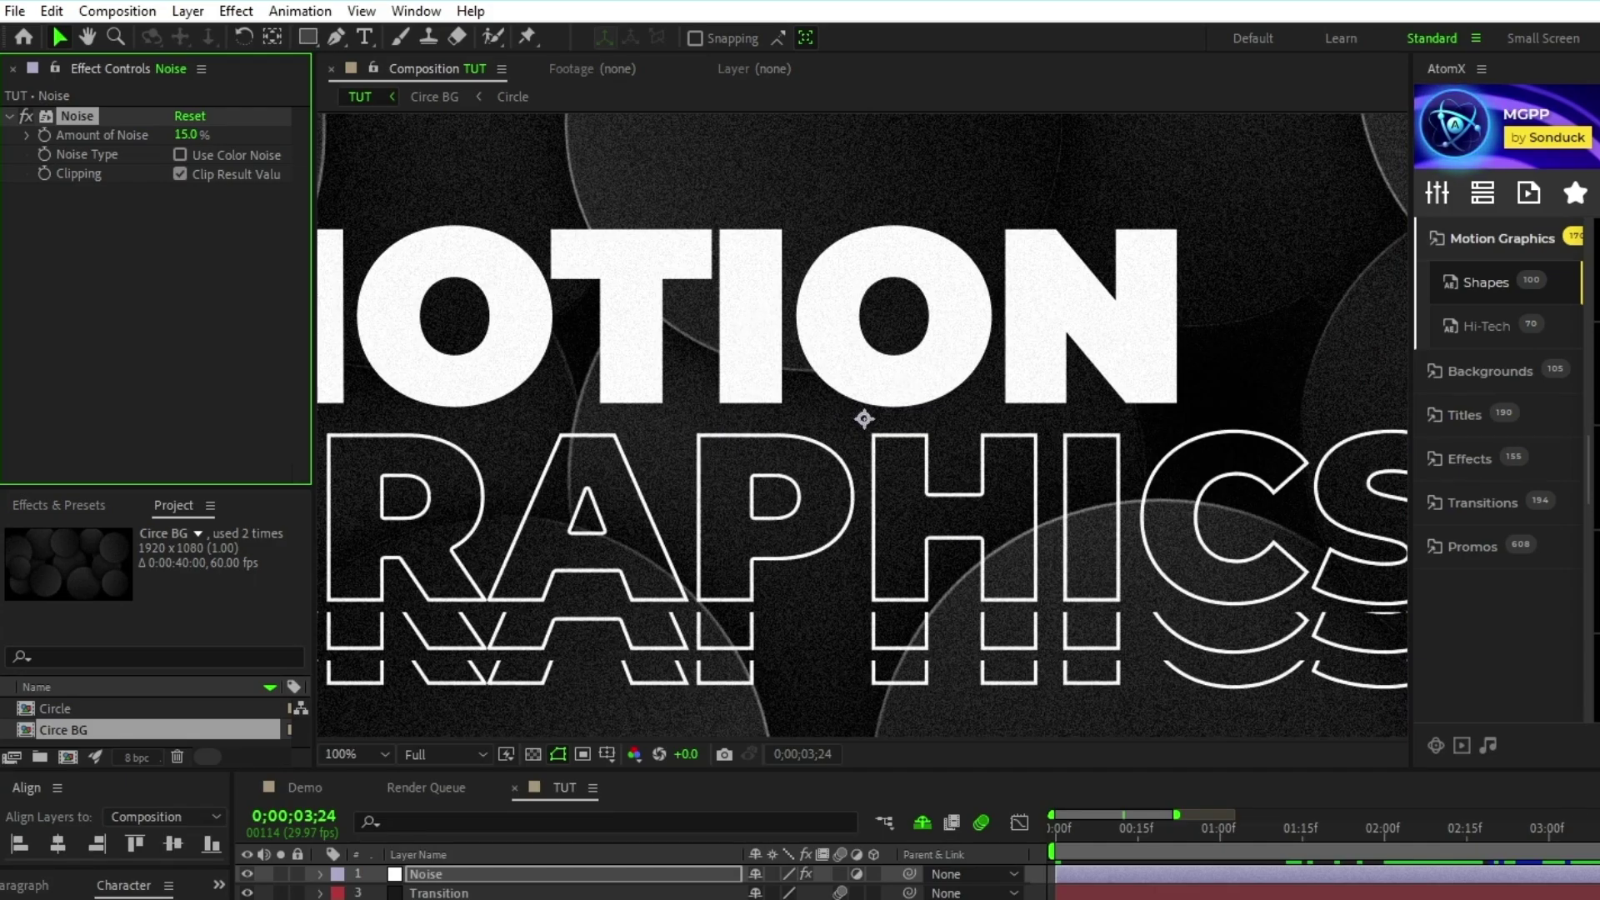
pyautogui.click(1548, 787)
pyautogui.press('pageup')
pyautogui.press('pageup')
pyautogui.press('pageup')
pyautogui.scroll(-2, 863, 420)
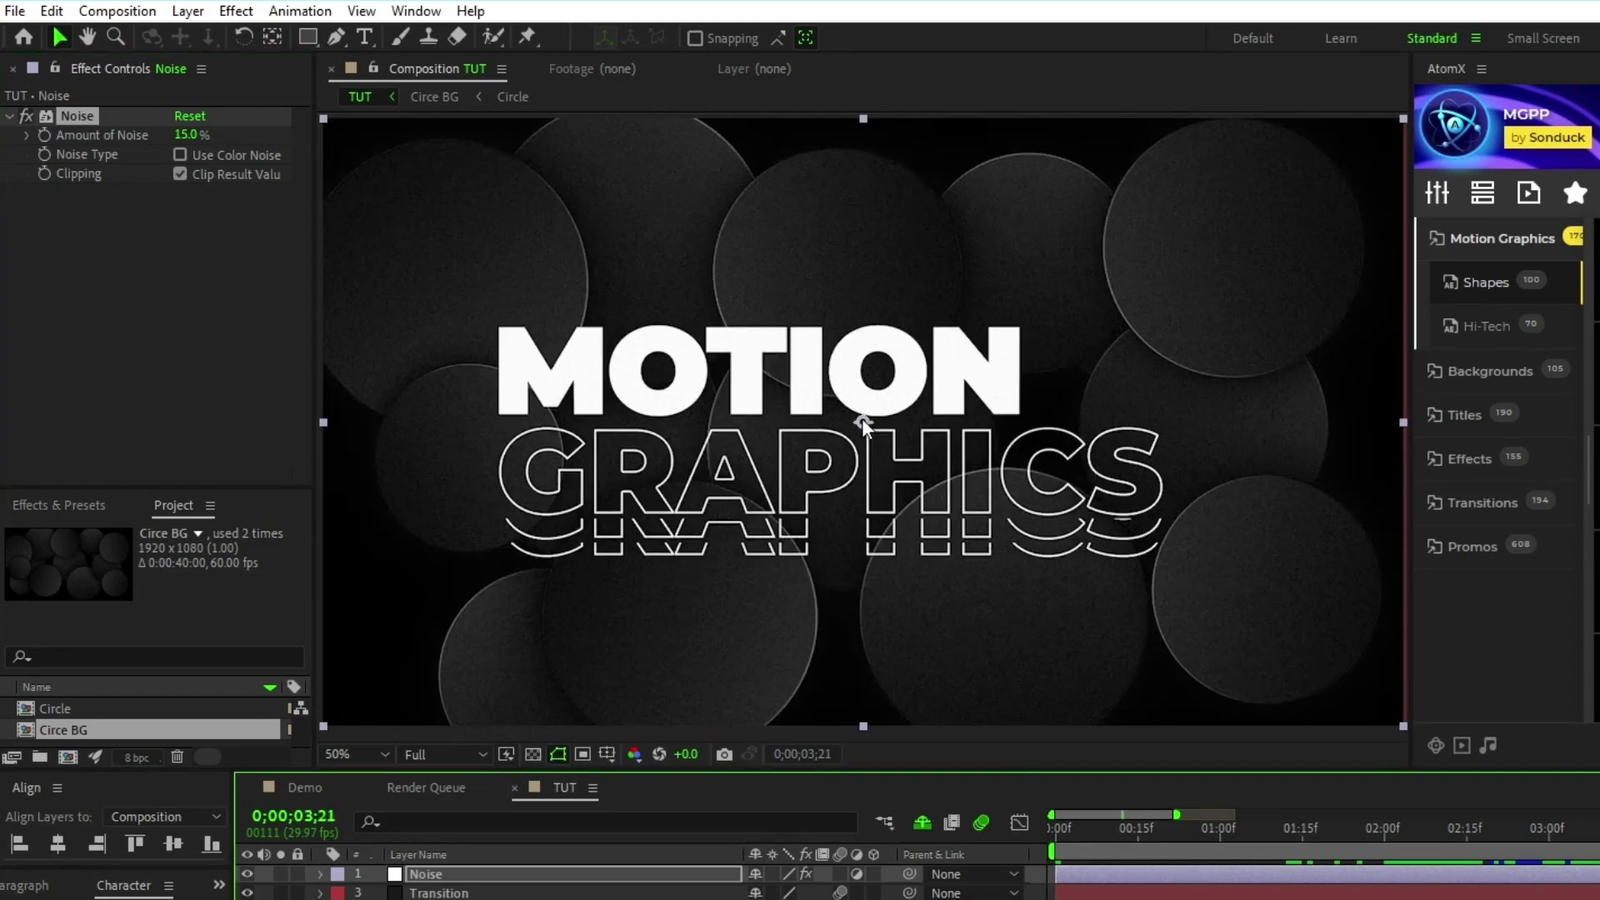
# Step: Add a new adjustment layer named 'Glow'
pyautogui.click(187, 11)
pyautogui.moveTo(224, 29)
pyautogui.click(616, 157)
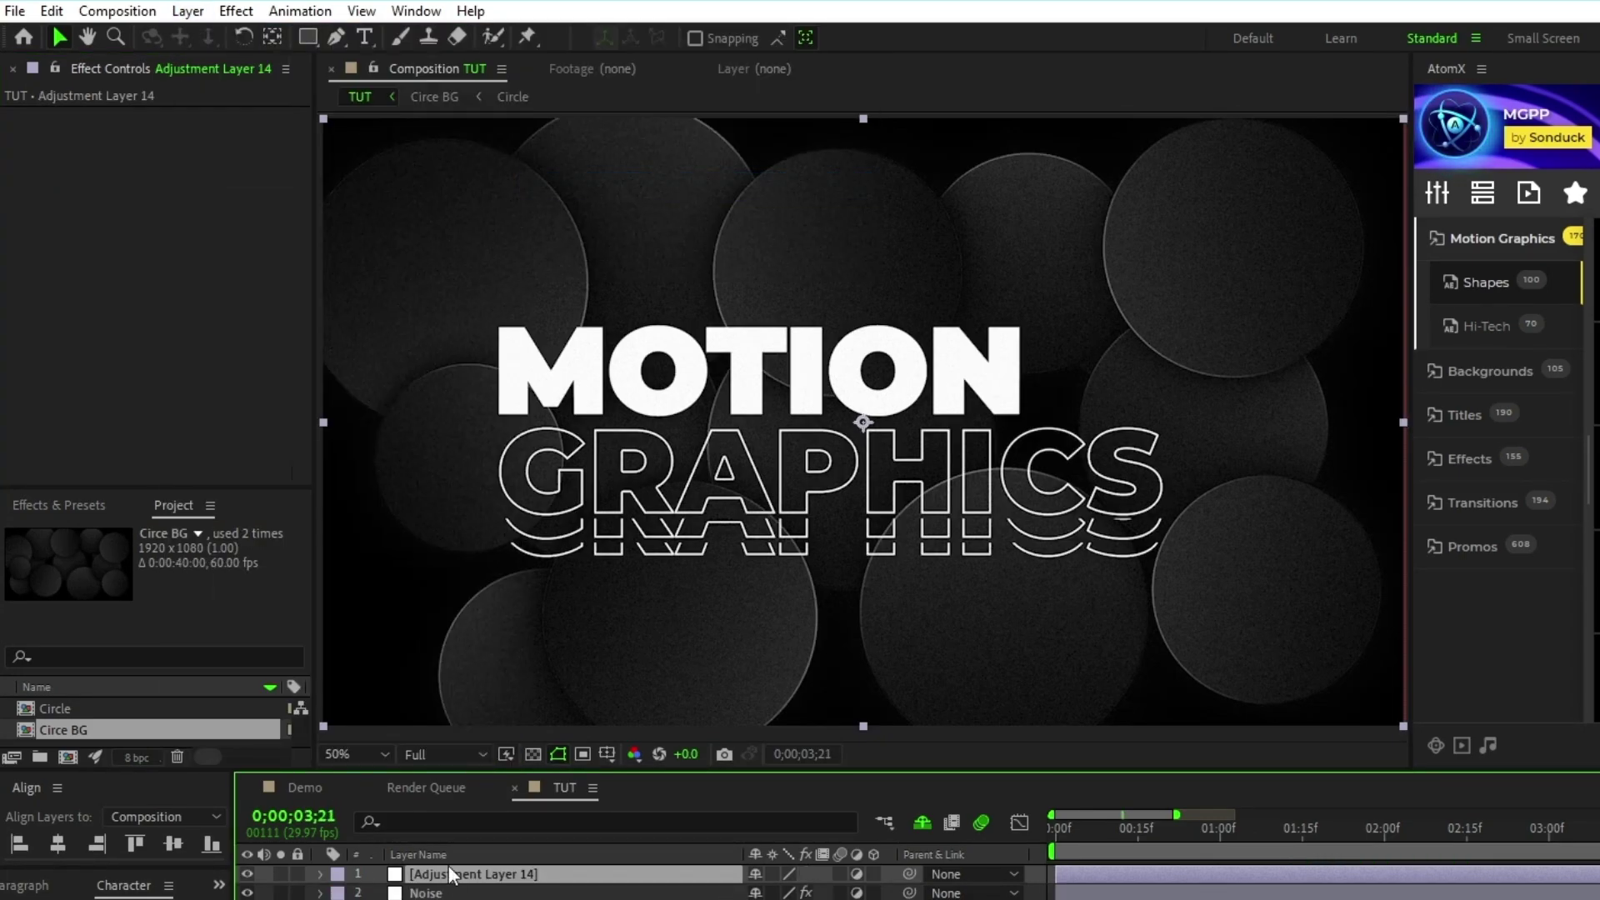
pyautogui.press('Return')
pyautogui.write('Glow')
pyautogui.press('Return')
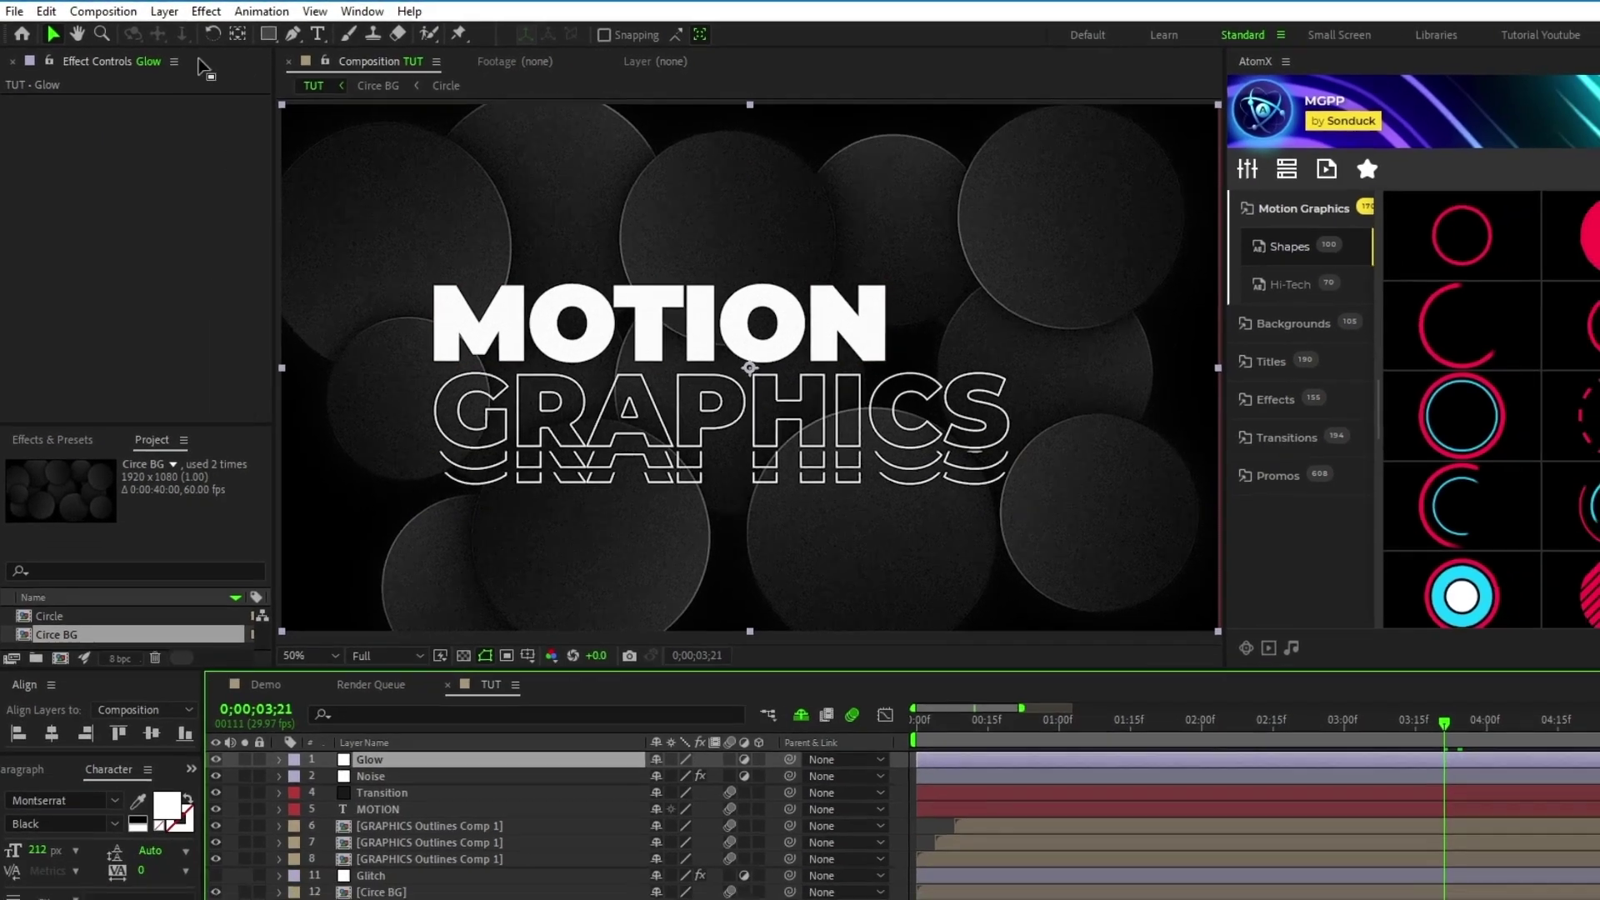
# Step: Apply the Glow effect with an intensity of 0.4
pyautogui.click(205, 11)
pyautogui.moveTo(250, 466)
pyautogui.click(497, 805)
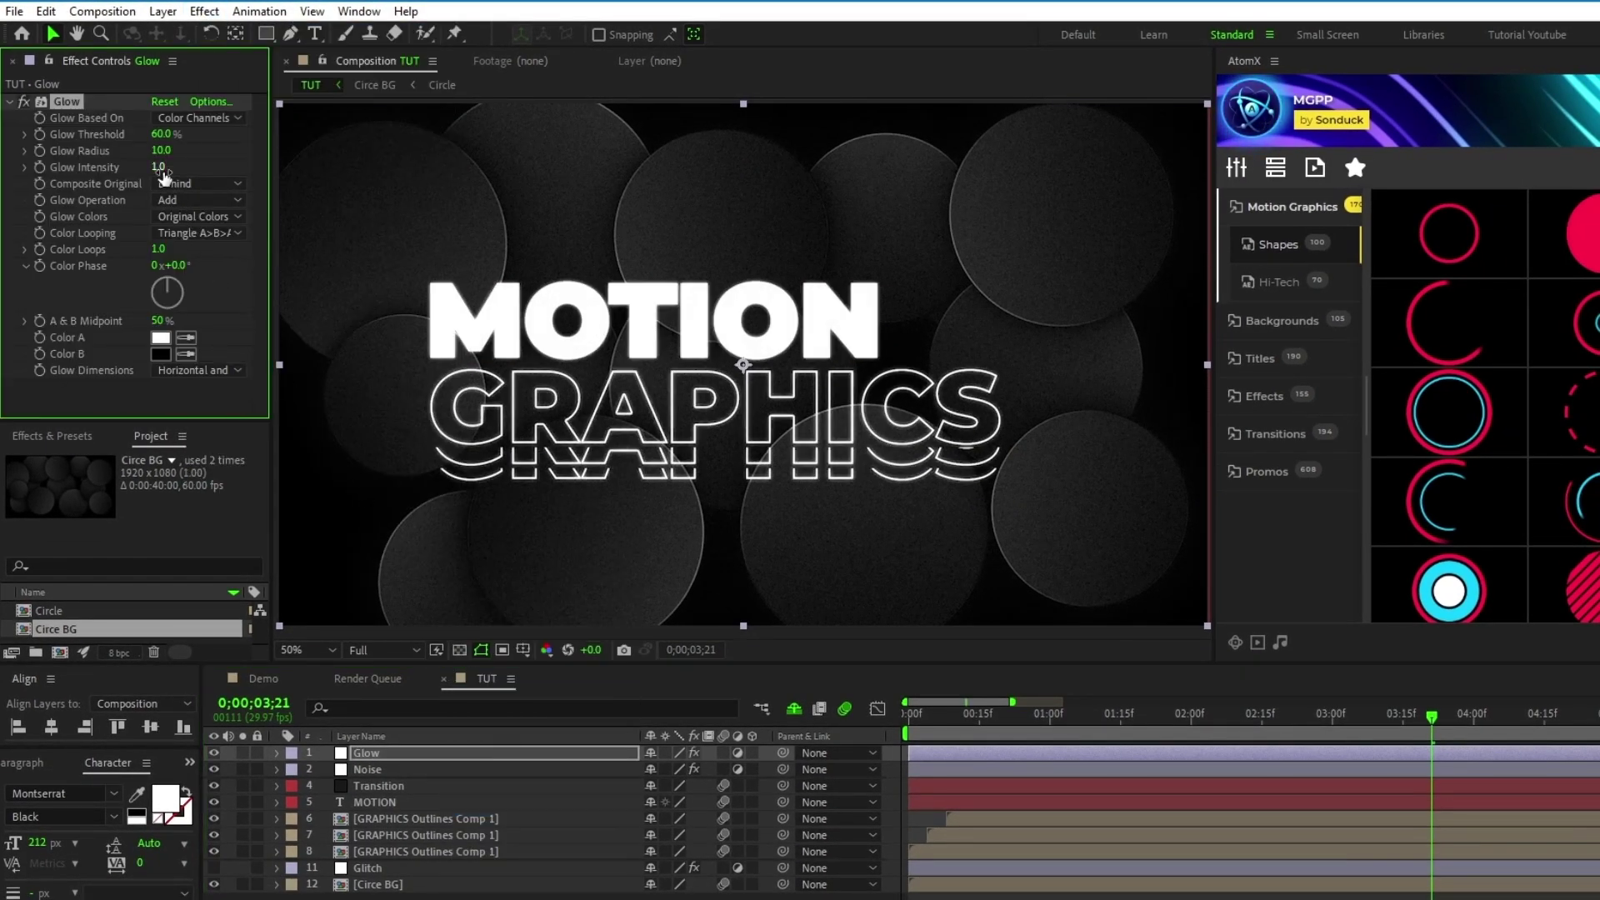
pyautogui.write('0.4')
pyautogui.press('Return')
# Step: Duplicate the Glow as Glow 2 with intensity 0.7, radius 120, and a wiggle expression on radius
pyautogui.click(100, 101)
pyautogui.hotkey('ctrl', 'd')
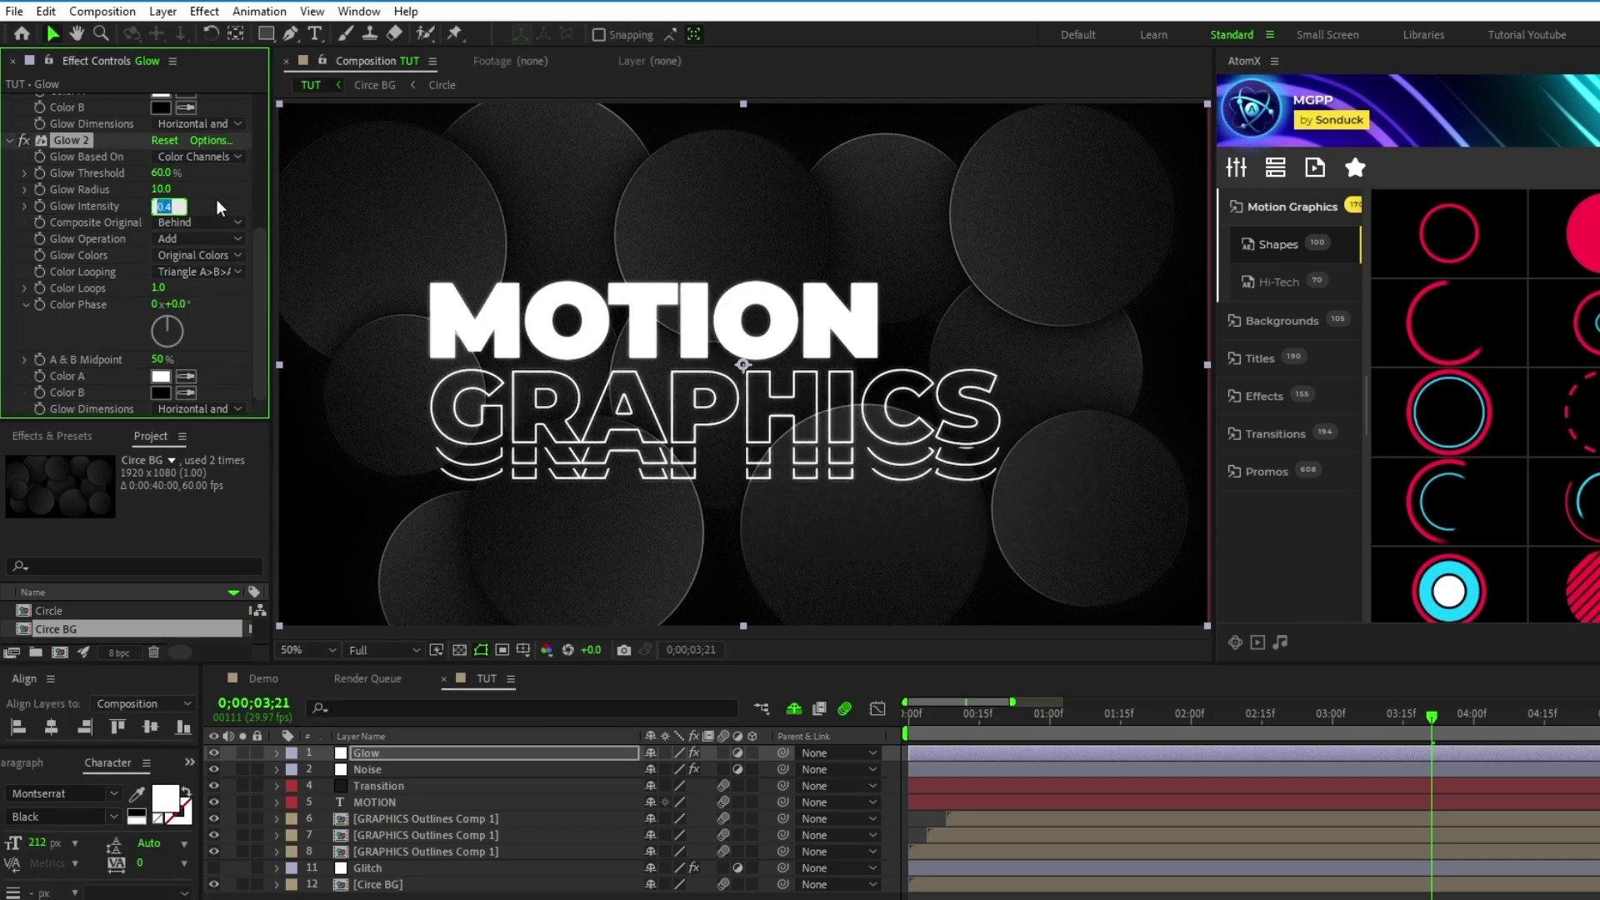
pyautogui.write('0.7')
pyautogui.press('Return')
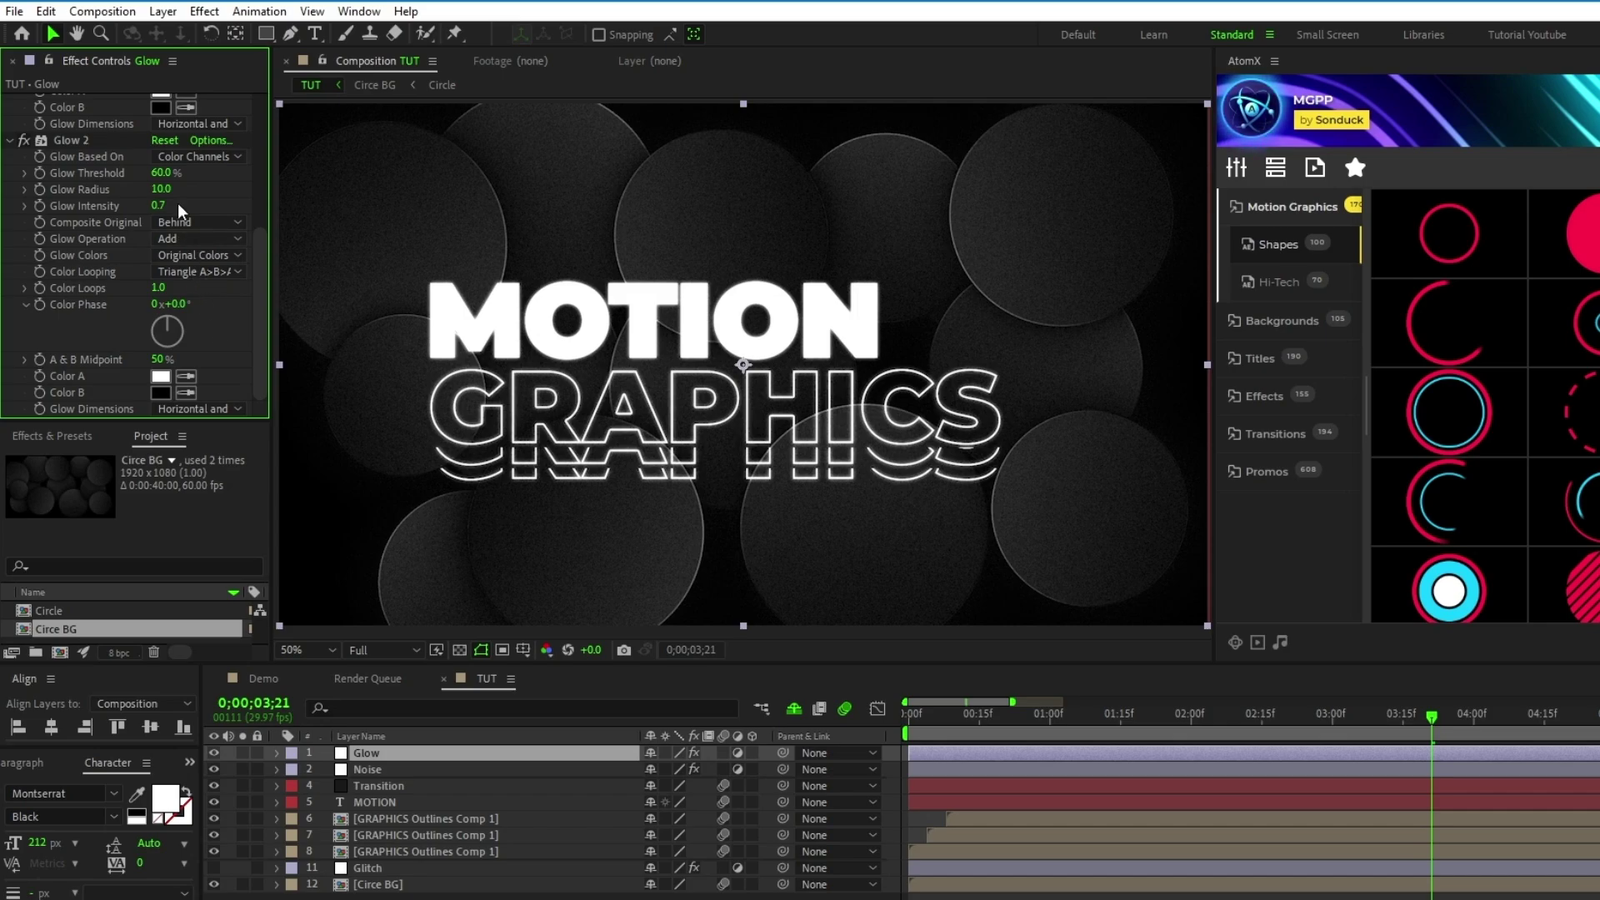
pyautogui.write('120')
pyautogui.press('Return')
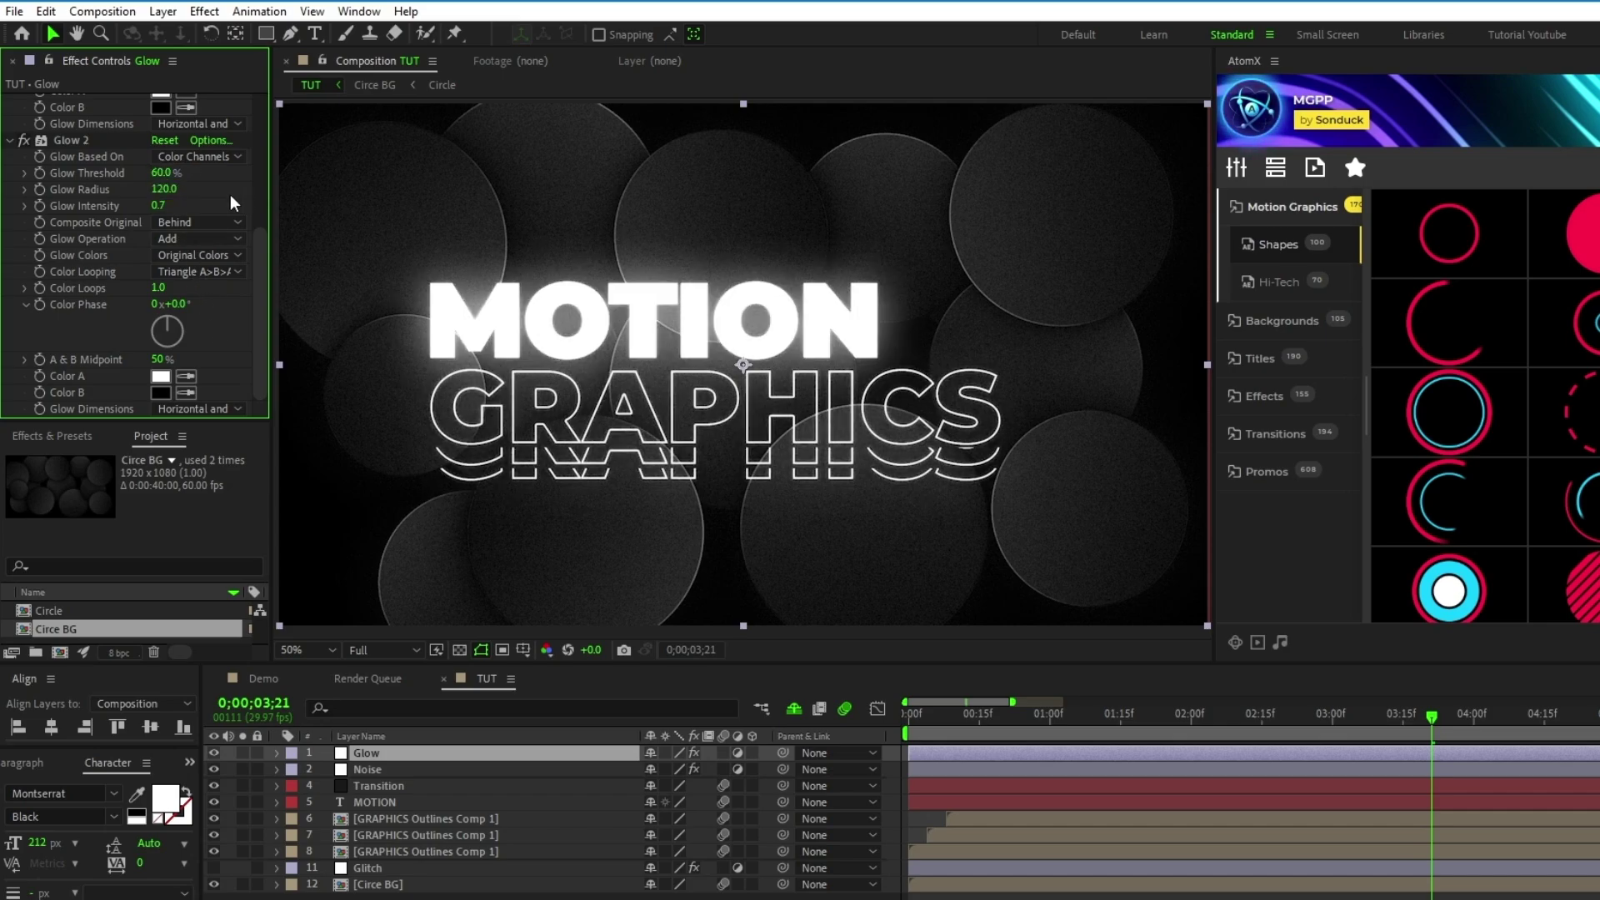
pyautogui.keyDown('alt'); pyautogui.click(41, 190); pyautogui.keyUp('alt')
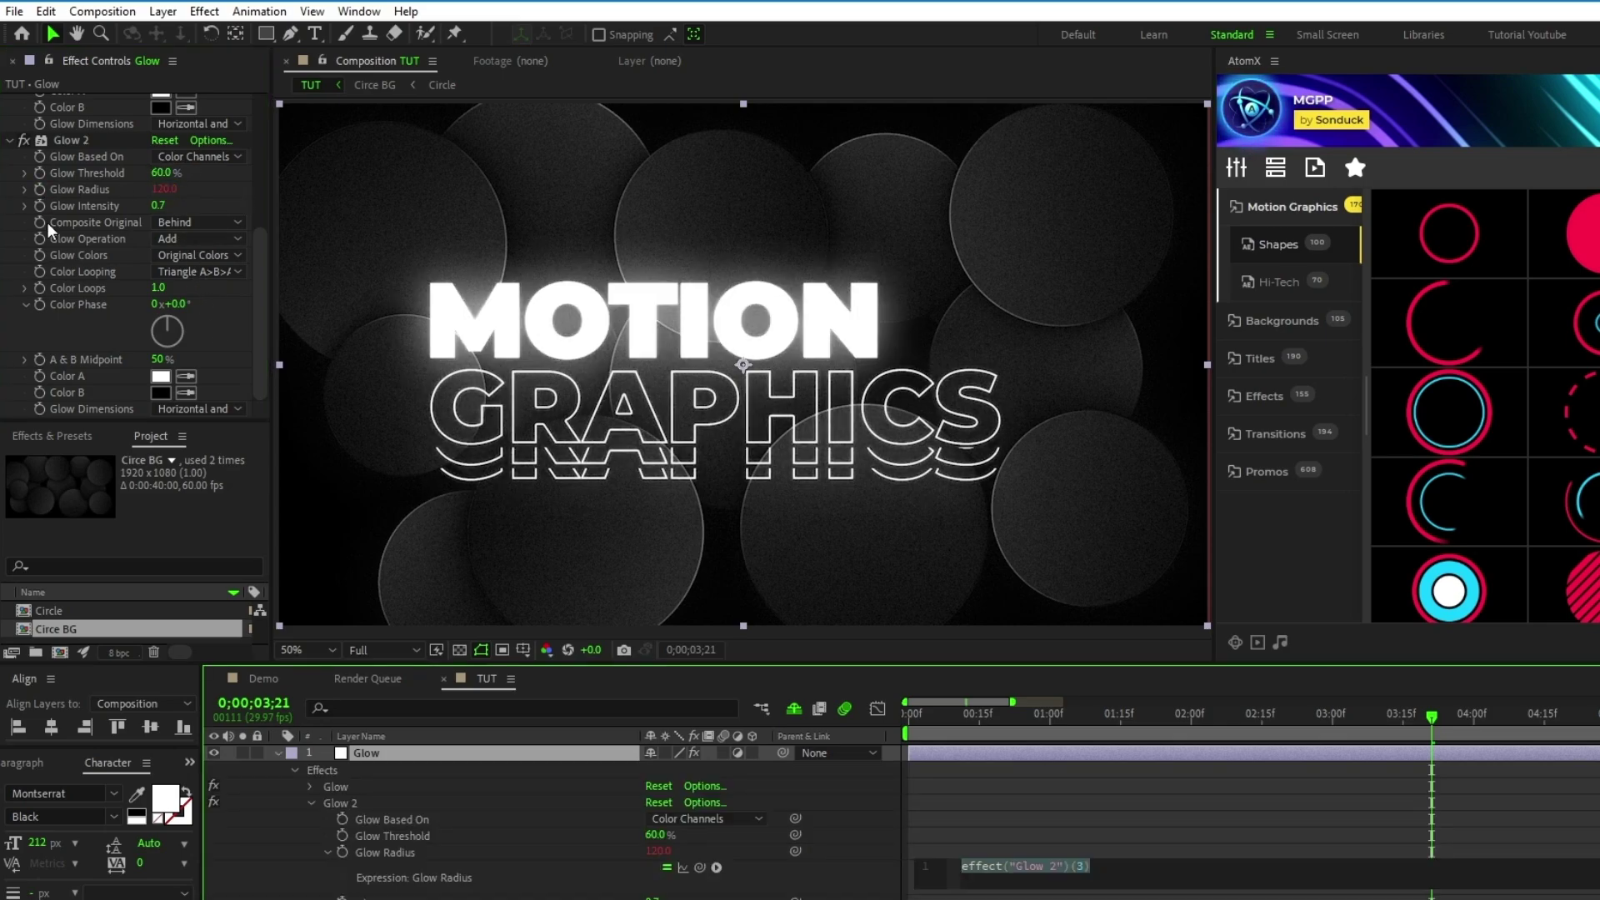
pyautogui.write('wiggle(1,90')
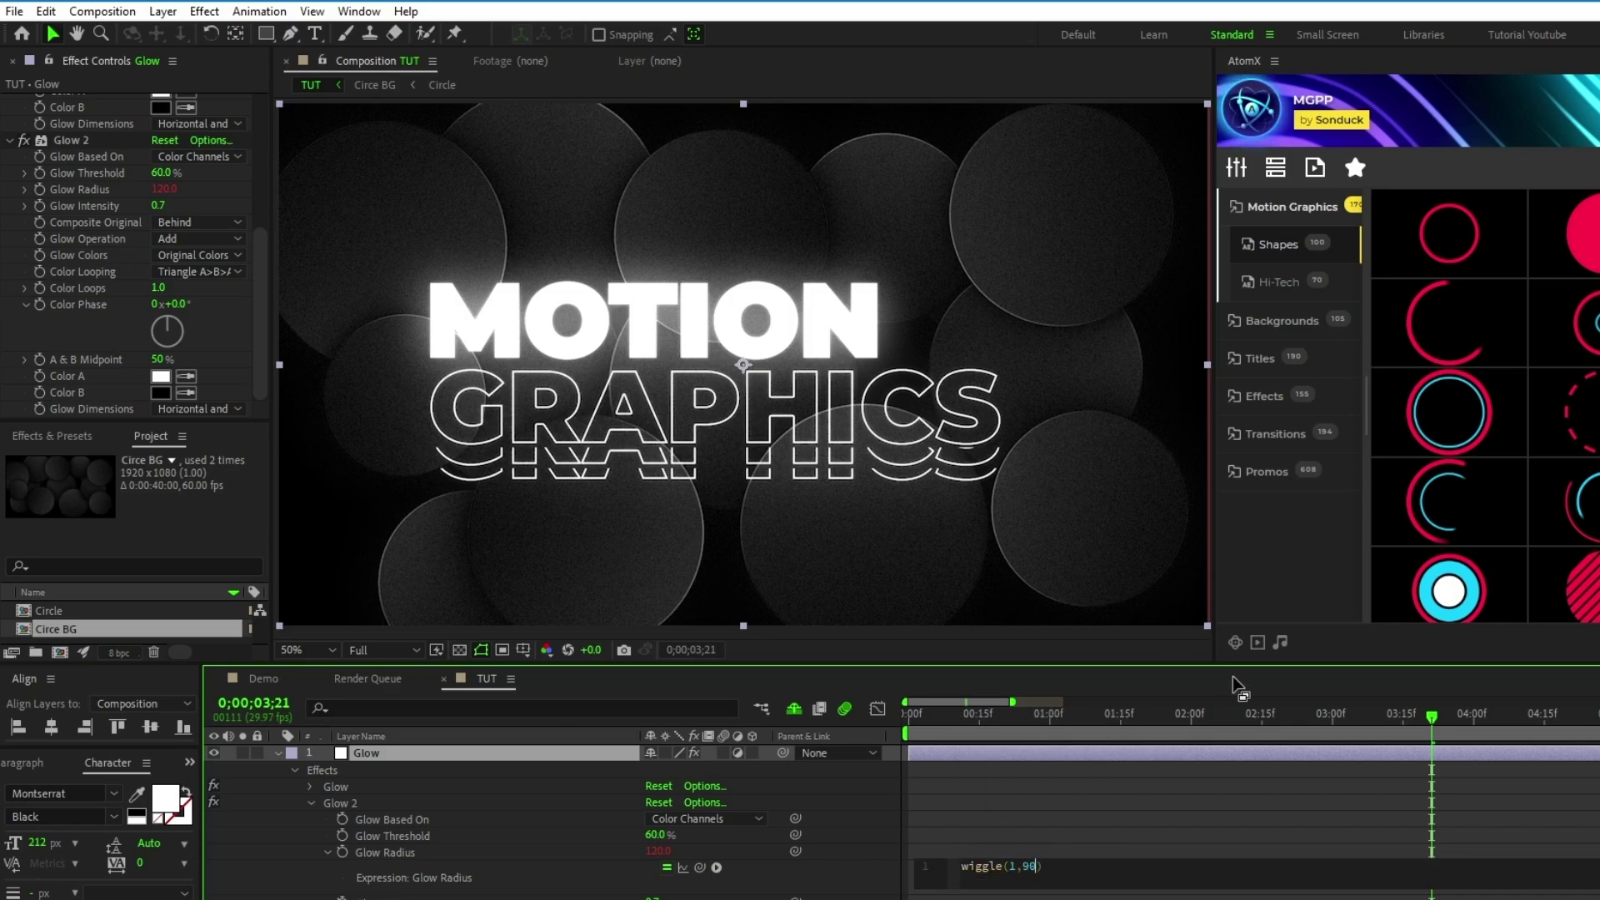
pyautogui.moveTo(1401, 732)
pyautogui.mouseDown()
pyautogui.moveTo(1108, 718)
pyautogui.moveTo(1415, 736)
pyautogui.mouseUp()
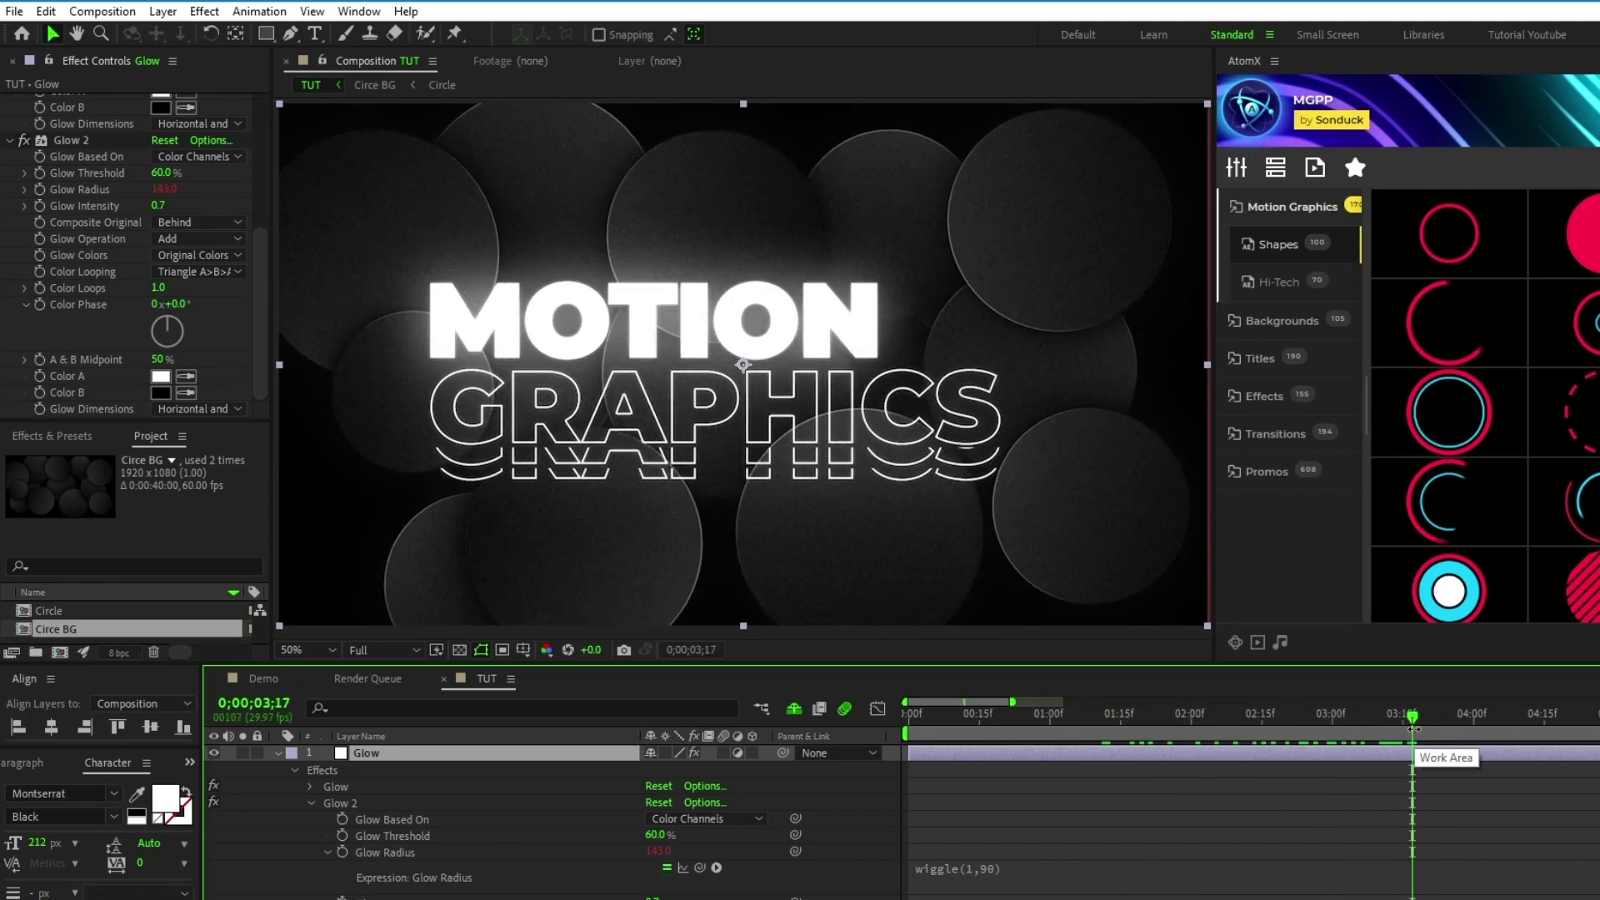